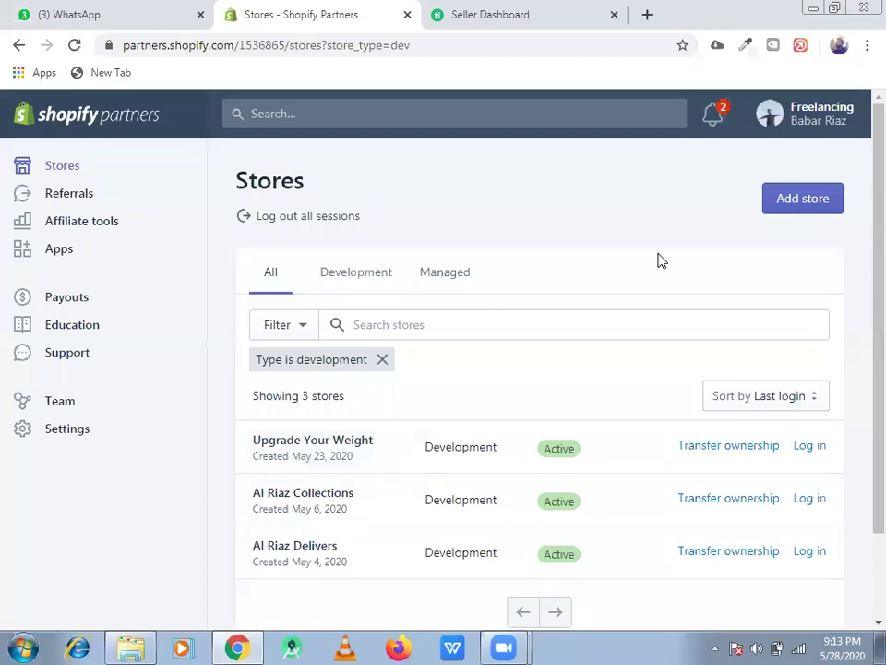
{"action": "left_click", "coordinate": [803, 197]}
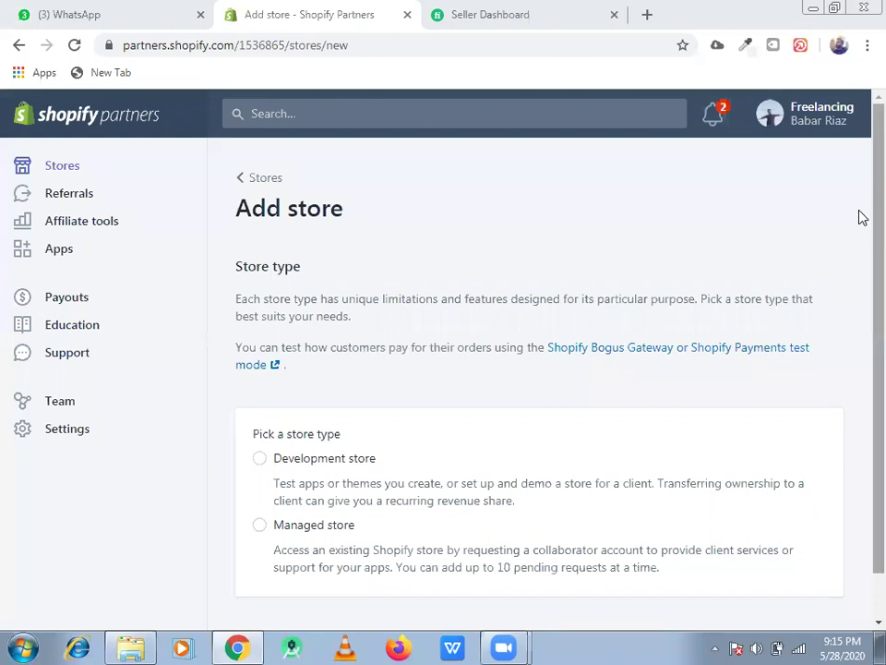
{"action": "scroll", "coordinate": [861, 341], "scroll_direction": "down", "scroll_amount": 1}
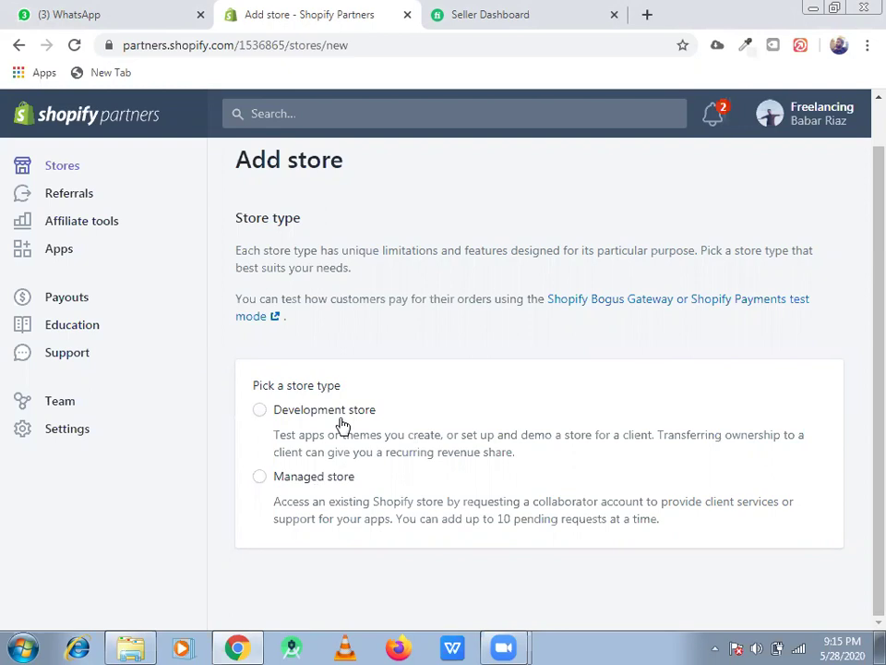
{"action": "left_click", "coordinate": [261, 411]}
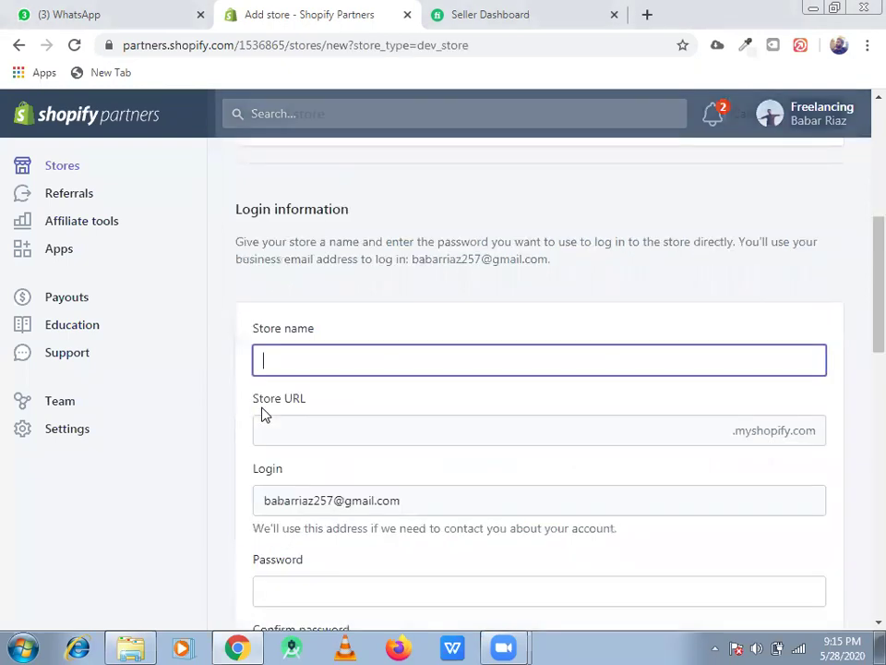
{"action": "left_click", "coordinate": [17, 47]}
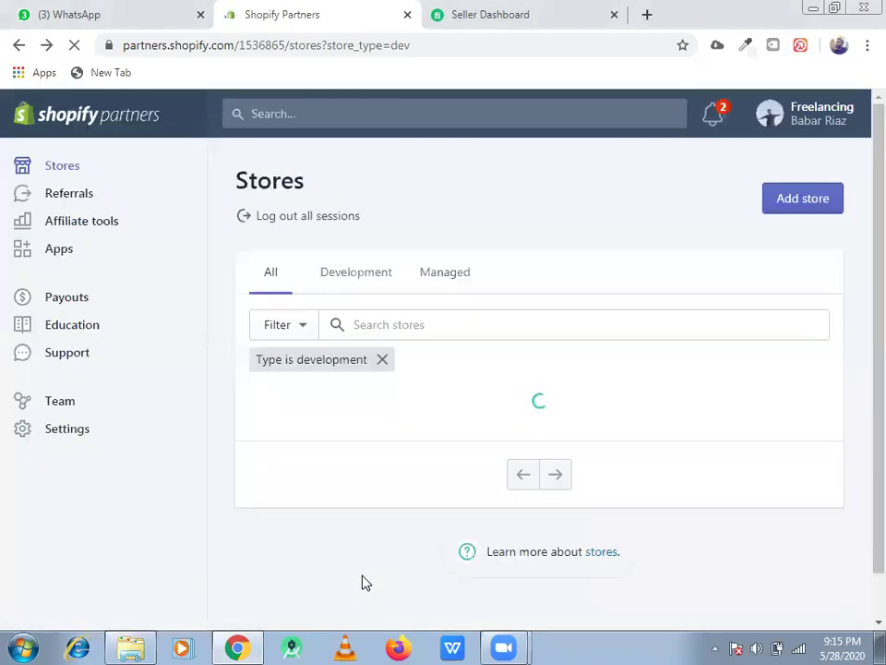
- Start adding a new store and choose Development store as its type
{"action": "left_click", "coordinate": [808, 210]}
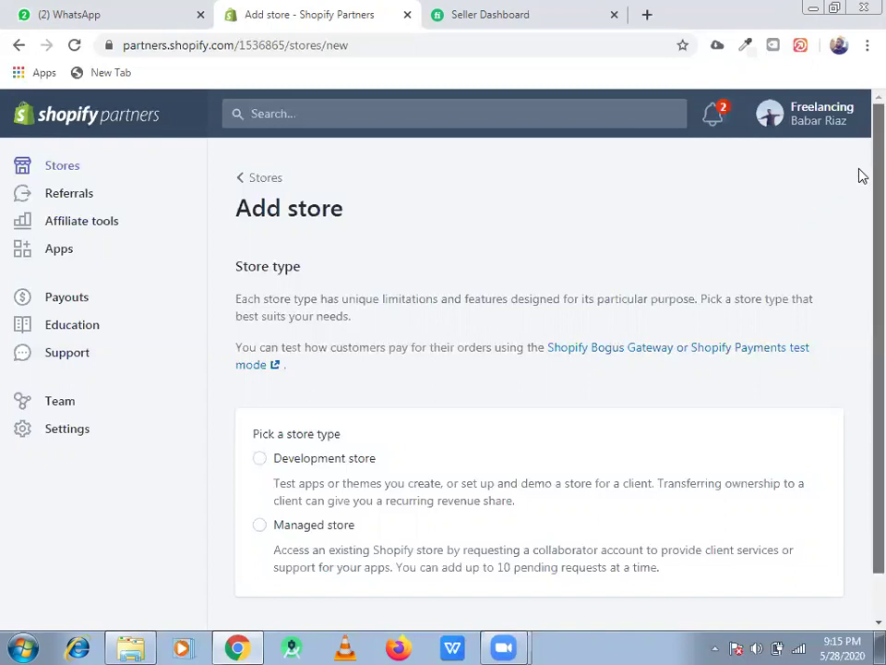
{"action": "scroll", "coordinate": [860, 209], "scroll_direction": "down", "scroll_amount": 1}
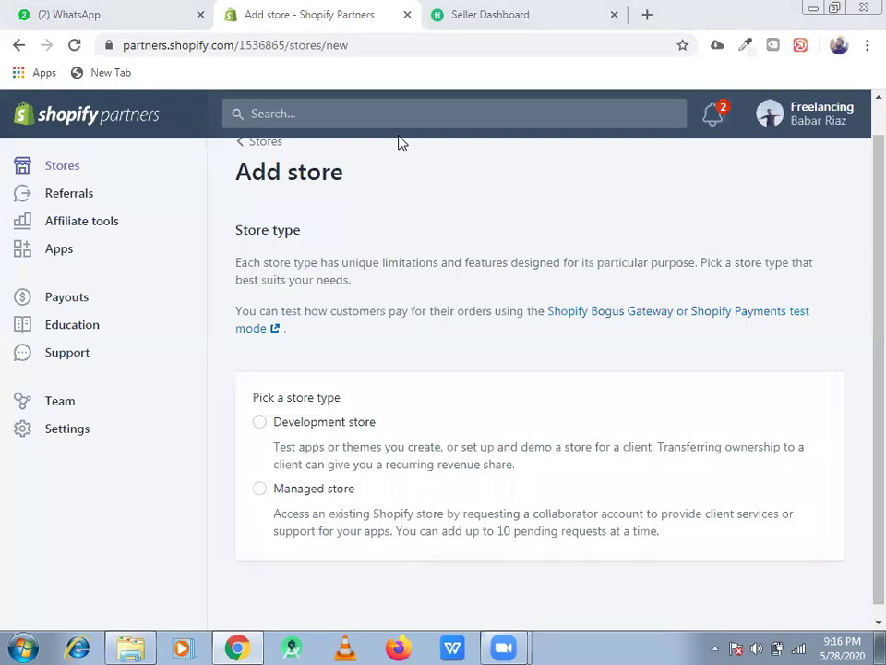
{"action": "left_click", "coordinate": [305, 424]}
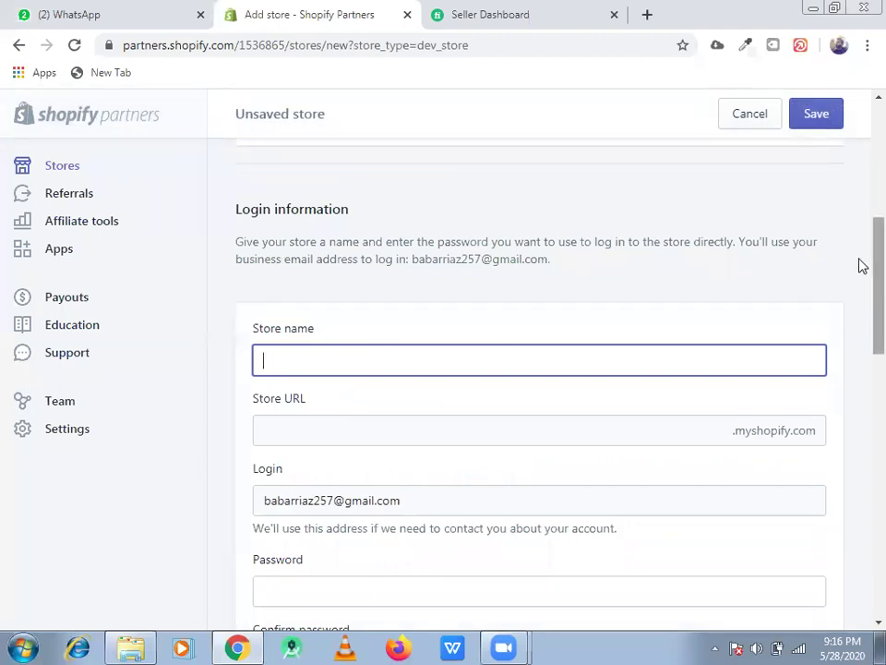
- Name the new development store Peshawari Chappals
{"action": "scroll", "coordinate": [863, 272], "scroll_direction": "down", "scroll_amount": 1}
{"action": "left_click", "coordinate": [611, 305]}
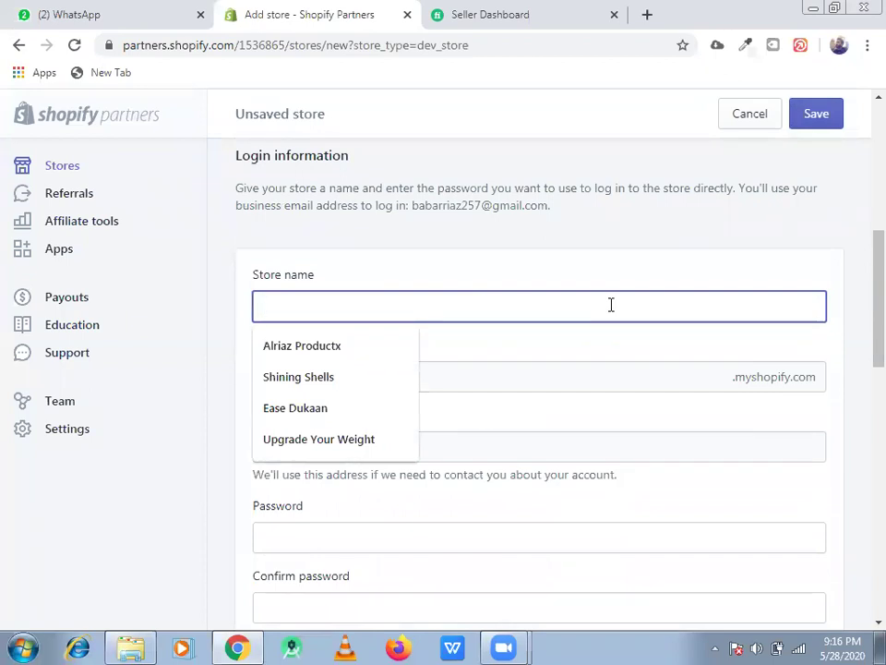
{"action": "type", "text": "Pesha"}
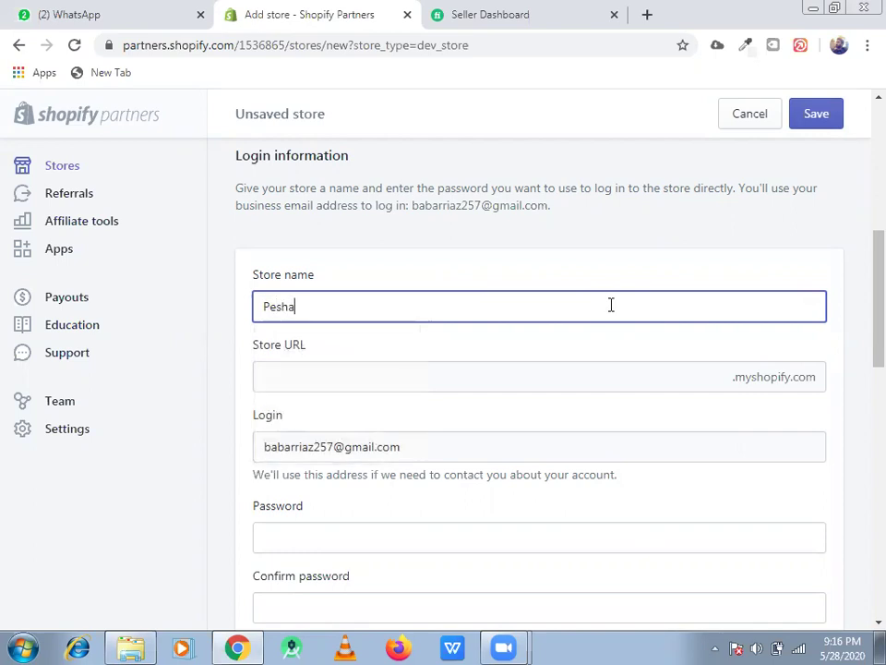
{"action": "type", "text": "wari "}
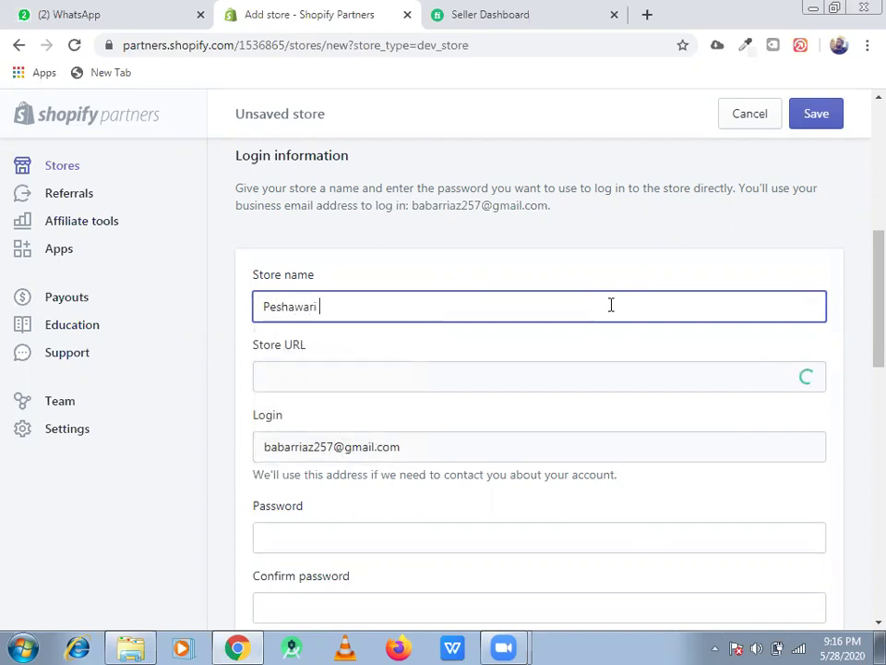
{"action": "type", "text": "Chappal"}
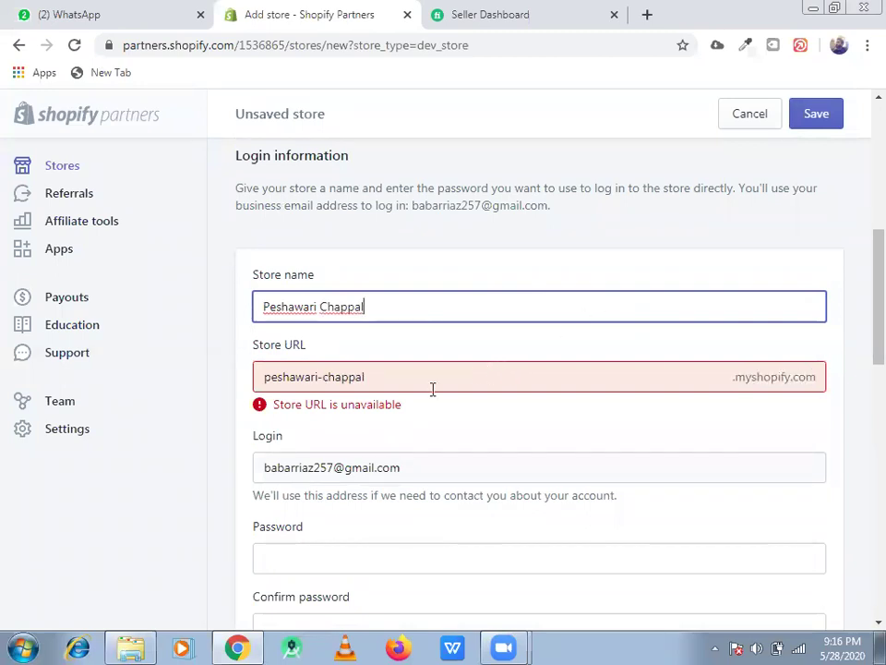
{"action": "type", "text": "s"}
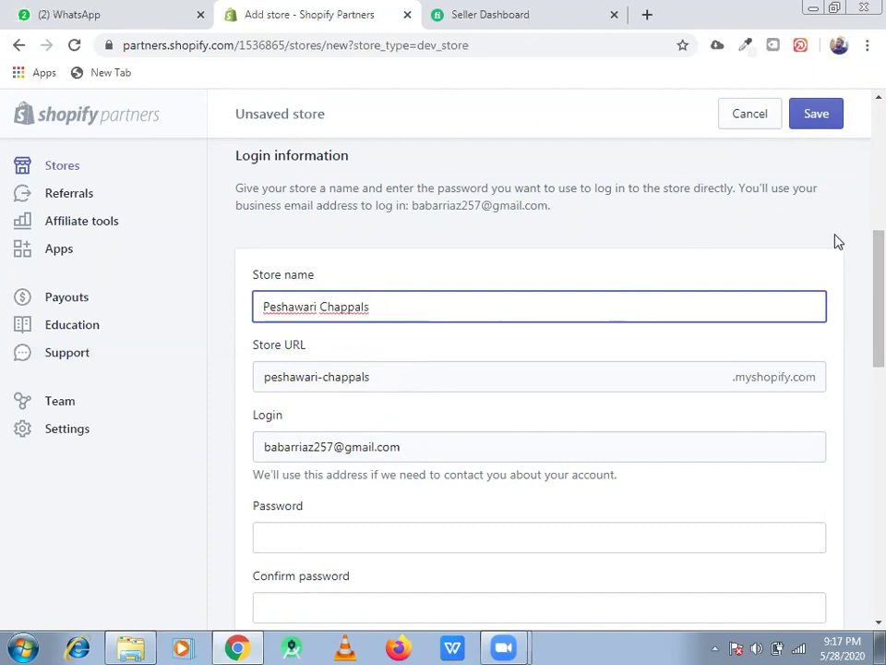
- Enter the login password for the new store, clearing any mistyped attempts
{"action": "scroll", "coordinate": [860, 305], "scroll_direction": "down", "scroll_amount": 2}
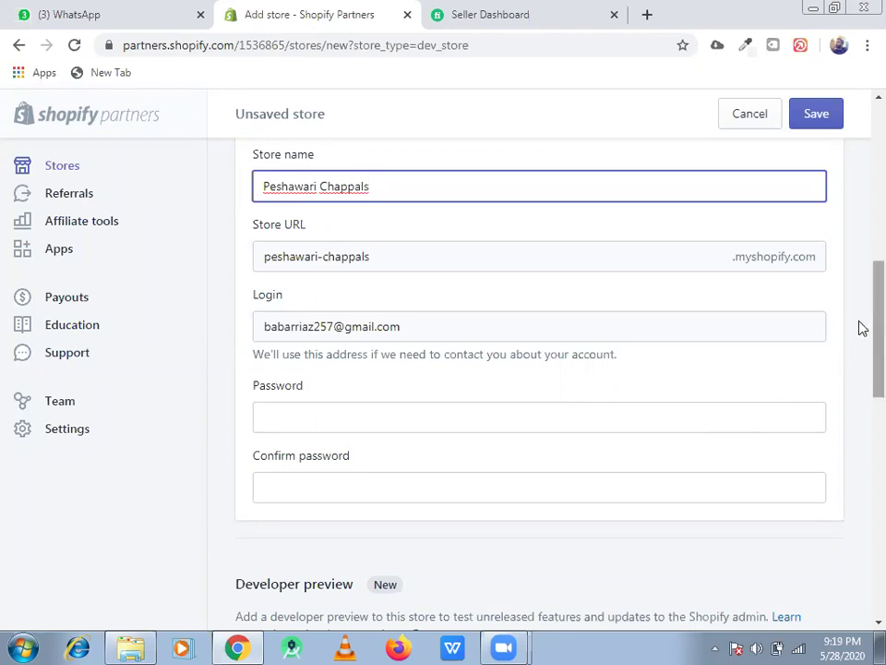
{"action": "left_click", "coordinate": [628, 416]}
{"action": "type", "text": "••••"}
{"action": "key", "text": "BackSpace"}
{"action": "key", "text": "BackSpace"}
{"action": "key", "text": "BackSpace"}
{"action": "key", "text": "BackSpace"}
{"action": "type", "text": "•"}
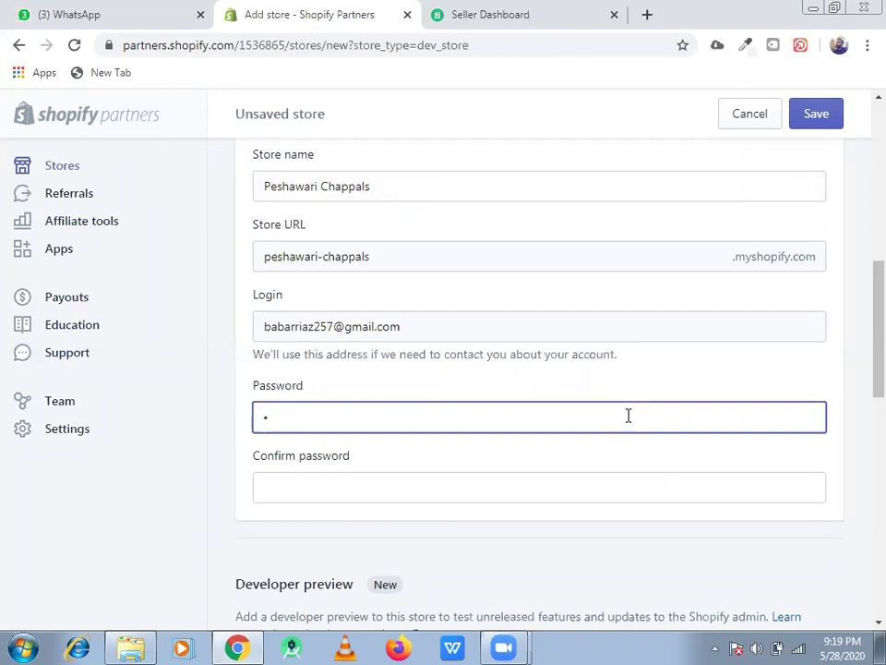
{"action": "type", "text": "•••"}
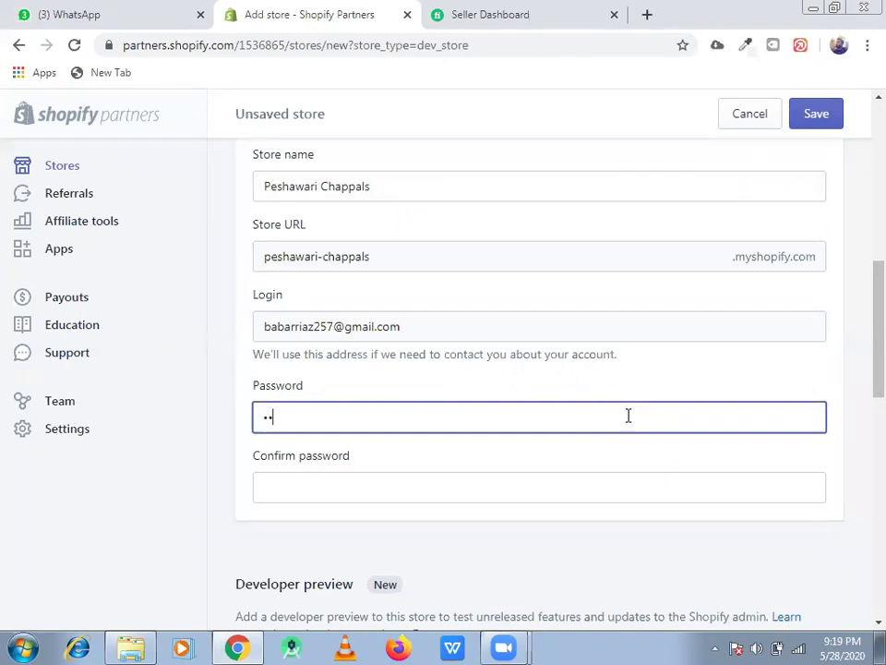
{"action": "type", "text": "••"}
{"action": "key", "text": "BackSpace"}
{"action": "key", "text": "BackSpace"}
{"action": "key", "text": "BackSpace"}
{"action": "key", "text": "BackSpace"}
{"action": "key", "text": "BackSpace"}
{"action": "type", "text": "••••••"}
{"action": "key", "text": "BackSpace"}
{"action": "key", "text": "BackSpace"}
{"action": "key", "text": "BackSpace"}
{"action": "key", "text": "BackSpace"}
{"action": "key", "text": "BackSpace"}
{"action": "key", "text": "BackSpace"}
{"action": "type", "text": "•••••••••••••"}
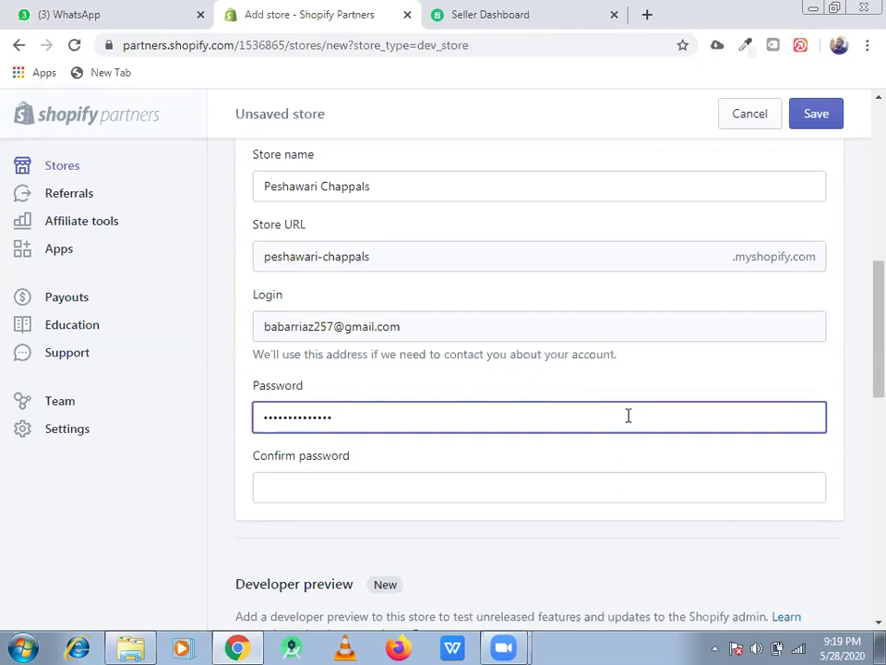
- Repeat the login password in the store's password confirmation field
{"action": "left_click", "coordinate": [588, 481]}
{"action": "type", "text": "•••••••••••"}
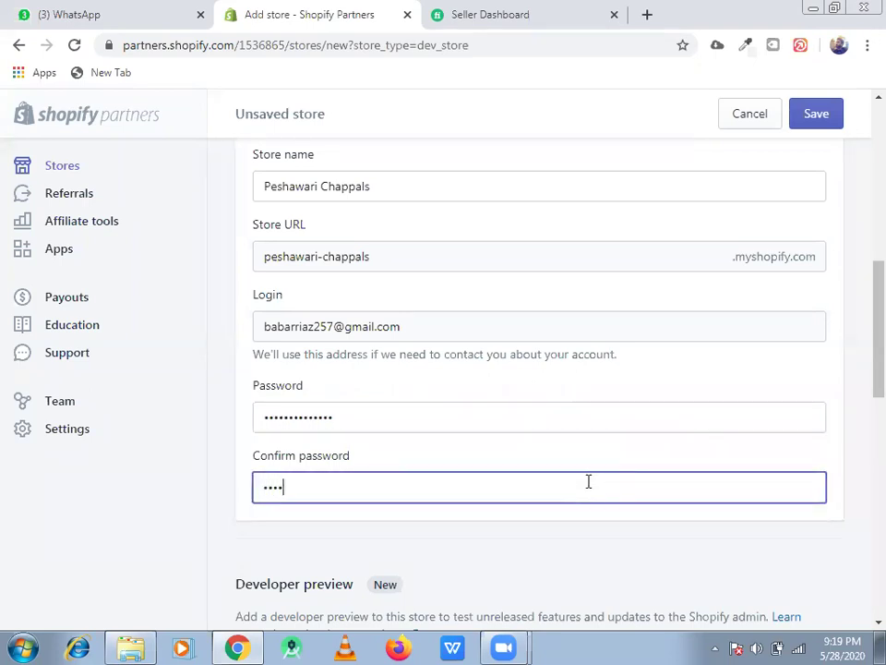
{"action": "type", "text": "•••"}
{"action": "scroll", "coordinate": [862, 332], "scroll_direction": "down", "scroll_amount": 1}
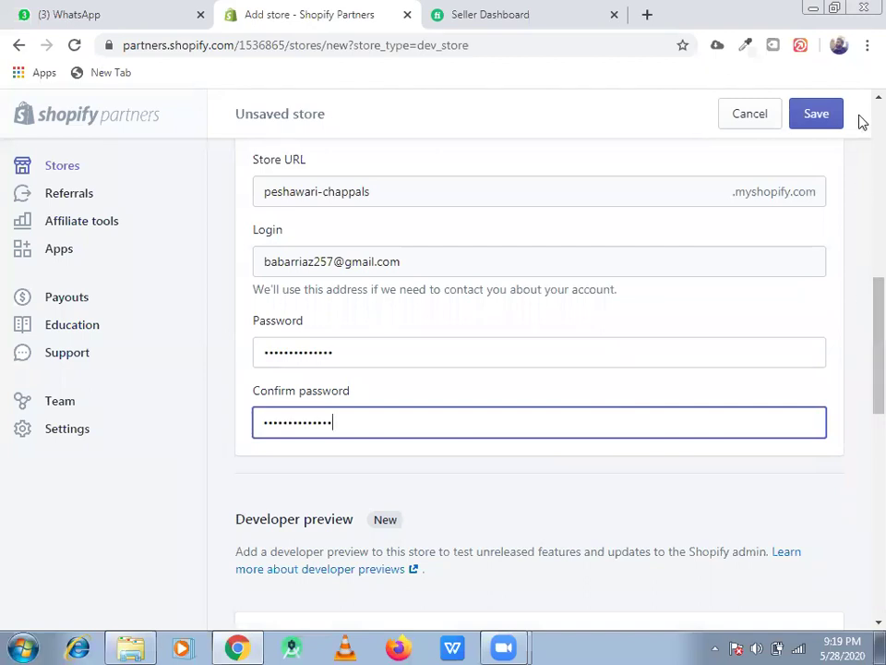
{"action": "left_click", "coordinate": [836, 74]}
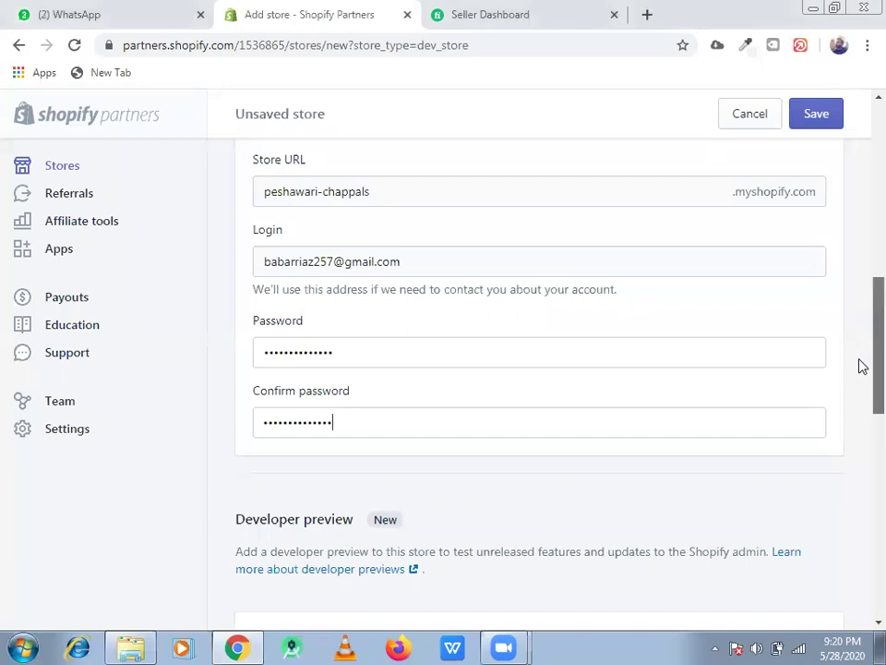
- Set the development store's purpose to building a new store for a client and save the store
{"action": "scroll", "coordinate": [862, 374], "scroll_direction": "down", "scroll_amount": 2}
{"action": "scroll", "coordinate": [384, 416], "scroll_direction": "down", "scroll_amount": 1}
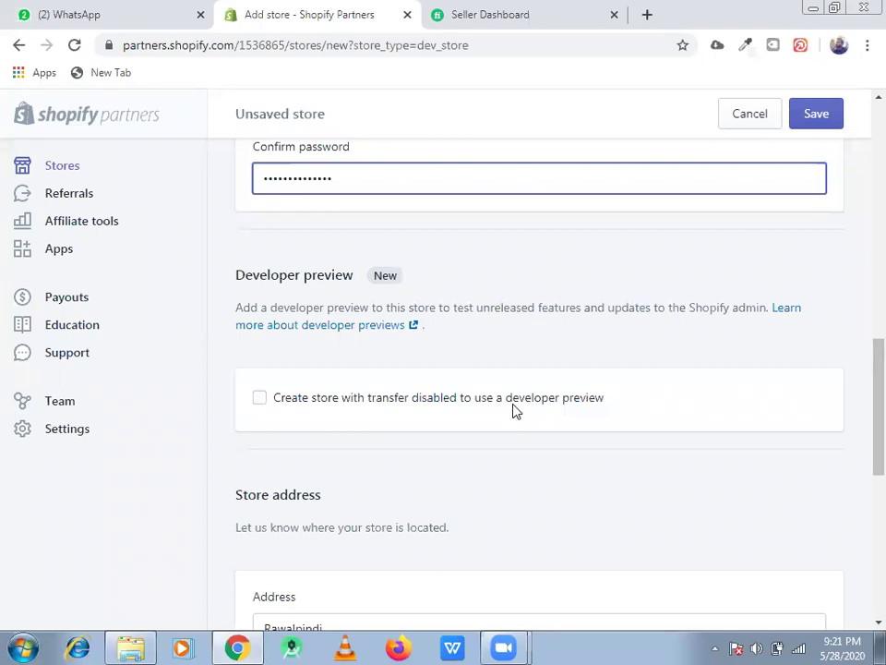
{"action": "scroll", "coordinate": [862, 397], "scroll_direction": "down", "scroll_amount": 1}
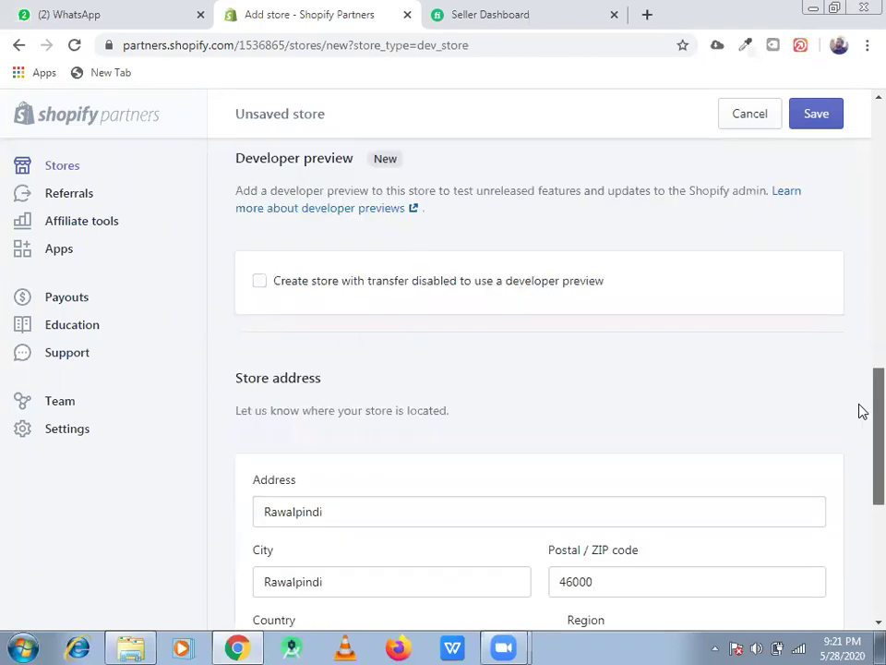
{"action": "scroll", "coordinate": [863, 449], "scroll_direction": "down", "scroll_amount": 2}
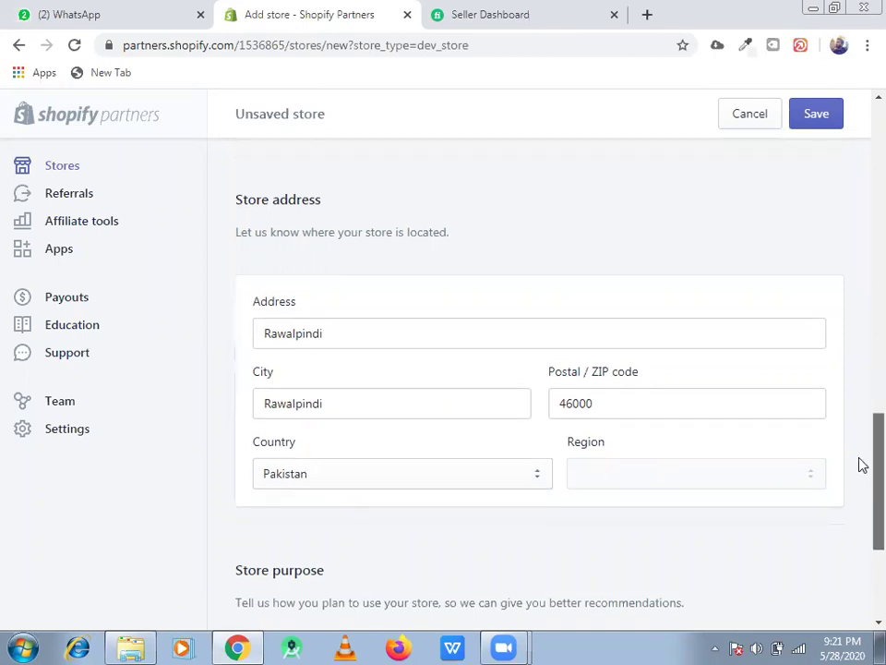
{"action": "scroll", "coordinate": [860, 475], "scroll_direction": "down", "scroll_amount": 1}
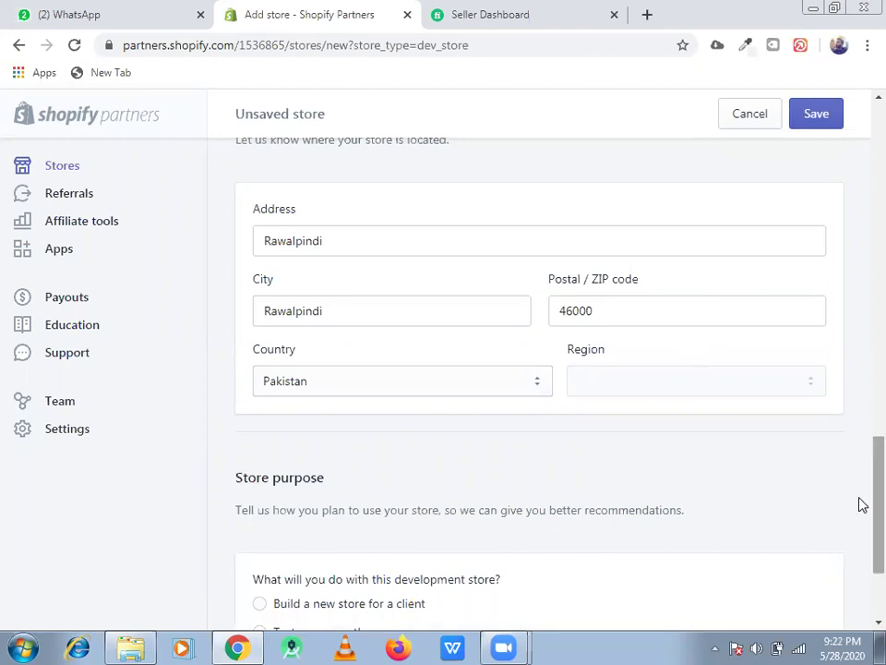
{"action": "scroll", "coordinate": [862, 517], "scroll_direction": "down", "scroll_amount": 1}
{"action": "scroll", "coordinate": [862, 540], "scroll_direction": "down", "scroll_amount": 1}
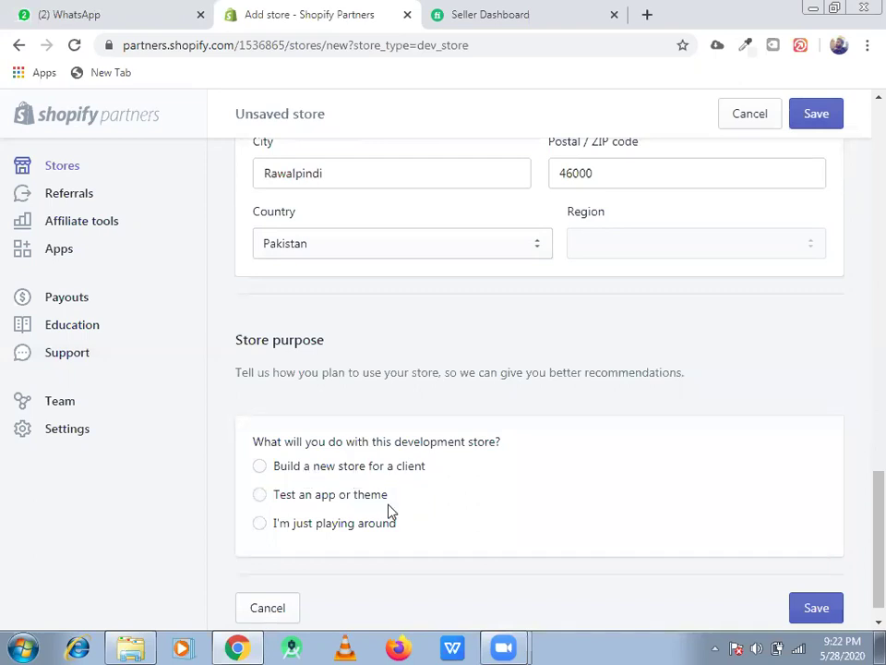
{"action": "left_click", "coordinate": [262, 468]}
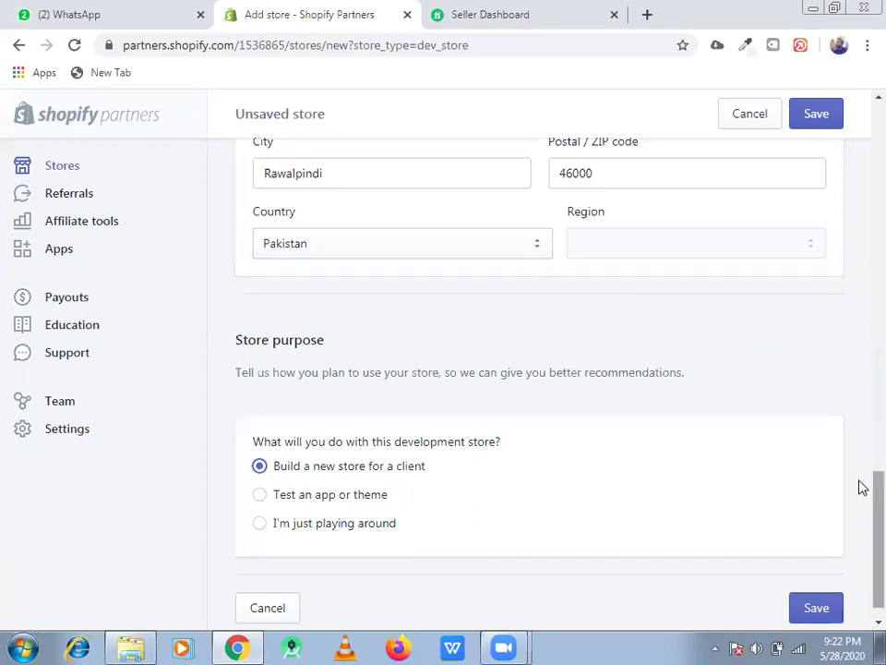
{"action": "scroll", "coordinate": [862, 489], "scroll_direction": "down", "scroll_amount": 1}
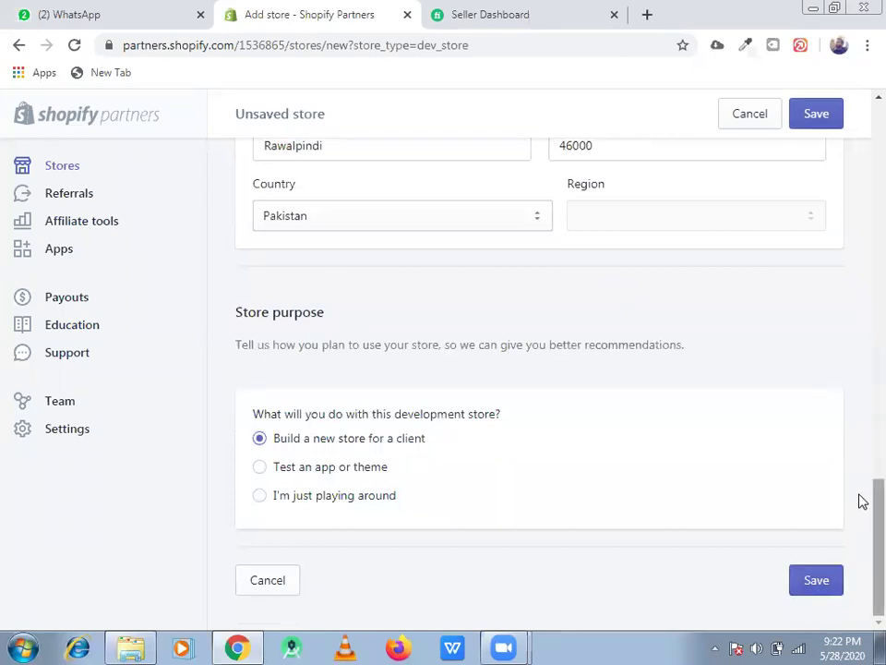
{"action": "scroll", "coordinate": [860, 370], "scroll_direction": "up", "scroll_amount": 5}
{"action": "scroll", "coordinate": [860, 264], "scroll_direction": "up", "scroll_amount": 5}
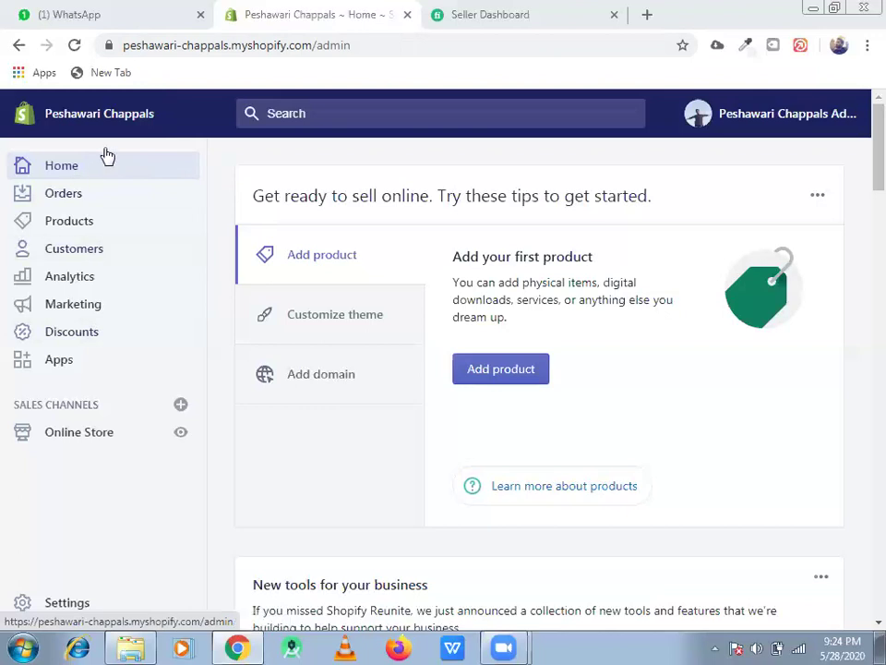
- Review the setup suggestions on the new store's home page and open the preferences for disabling the store password
{"action": "scroll", "coordinate": [860, 180], "scroll_direction": "down", "scroll_amount": 1}
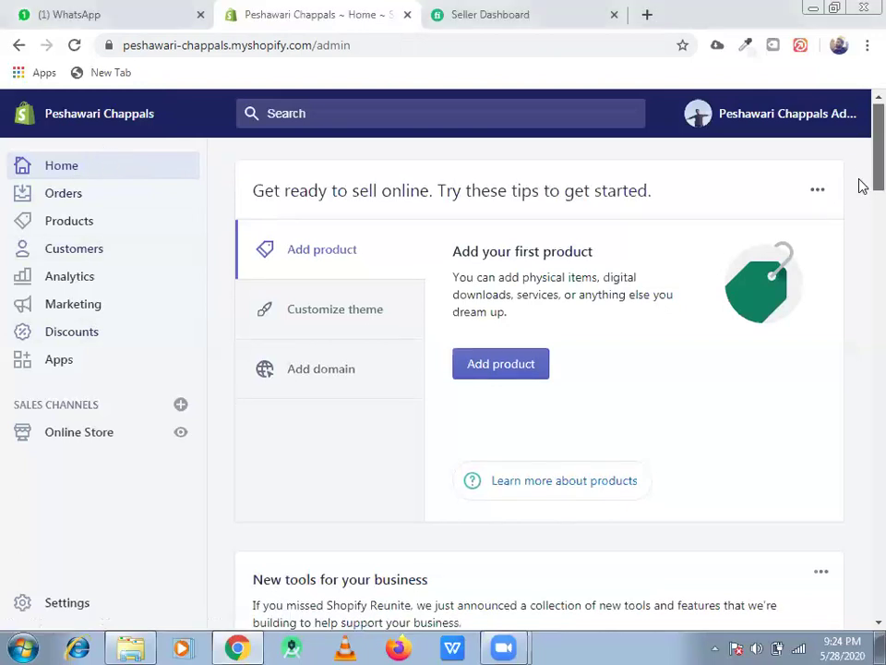
{"action": "scroll", "coordinate": [861, 189], "scroll_direction": "down", "scroll_amount": 1}
{"action": "scroll", "coordinate": [862, 184], "scroll_direction": "up", "scroll_amount": 1}
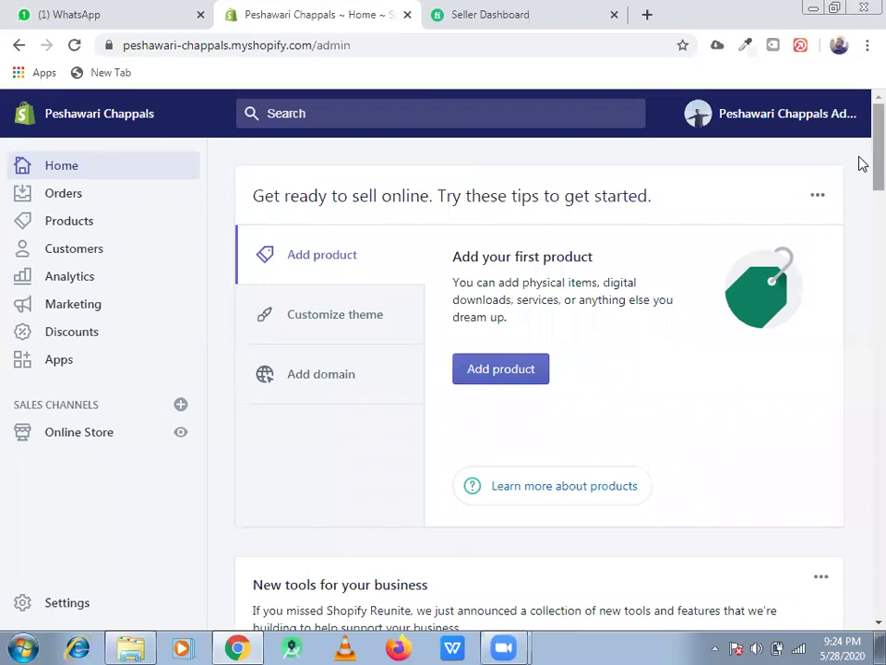
{"action": "scroll", "coordinate": [862, 171], "scroll_direction": "down", "scroll_amount": 1}
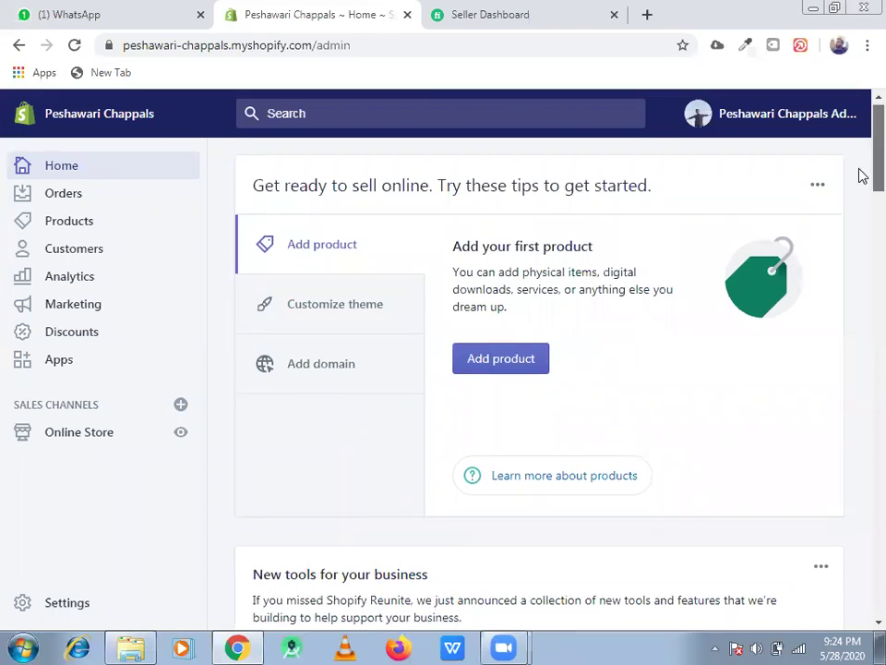
{"action": "scroll", "coordinate": [862, 176], "scroll_direction": "down", "scroll_amount": 1}
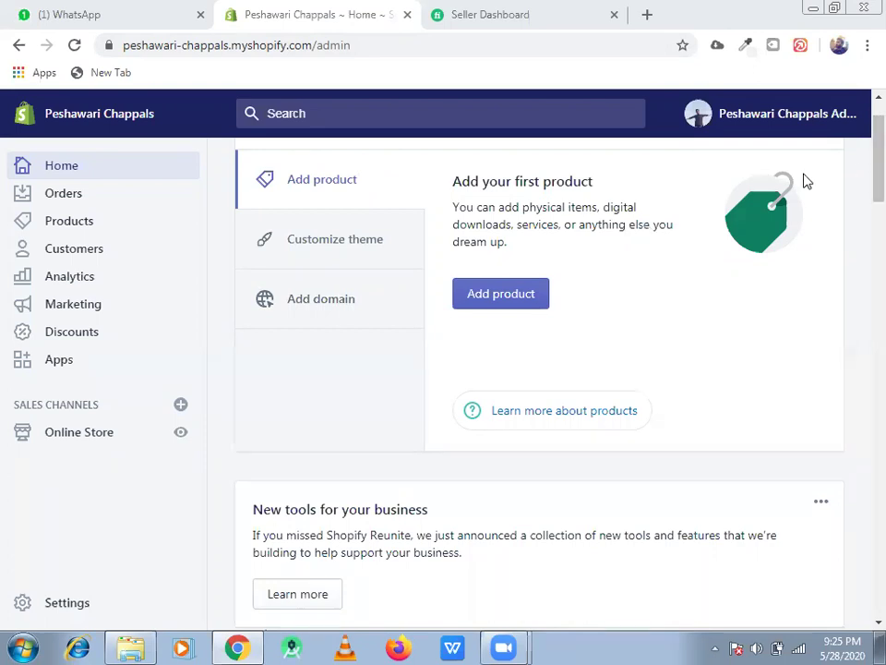
{"action": "scroll", "coordinate": [862, 162], "scroll_direction": "down", "scroll_amount": 5}
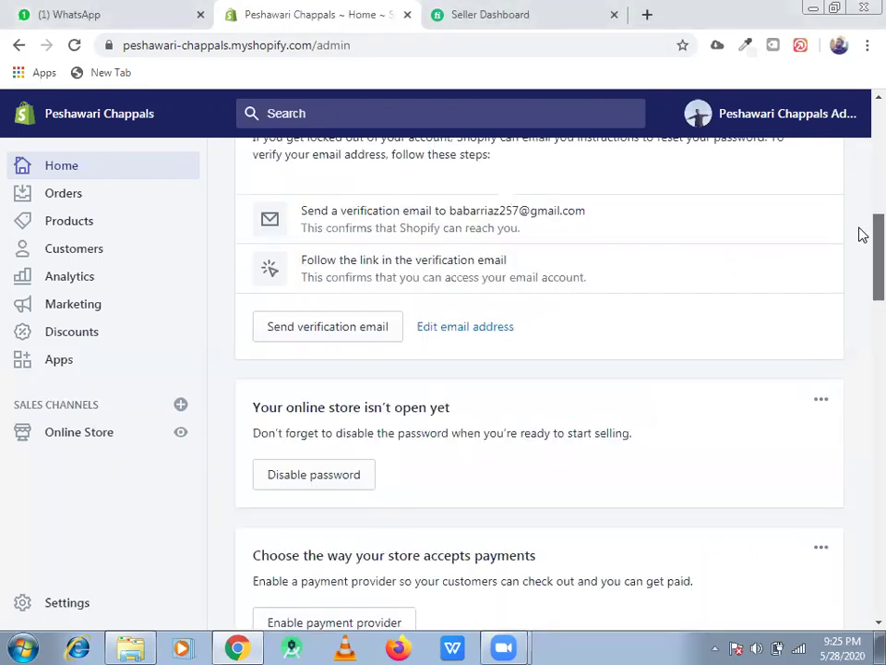
{"action": "left_click_drag", "start_coordinate": [859, 229], "coordinate": [859, 222]}
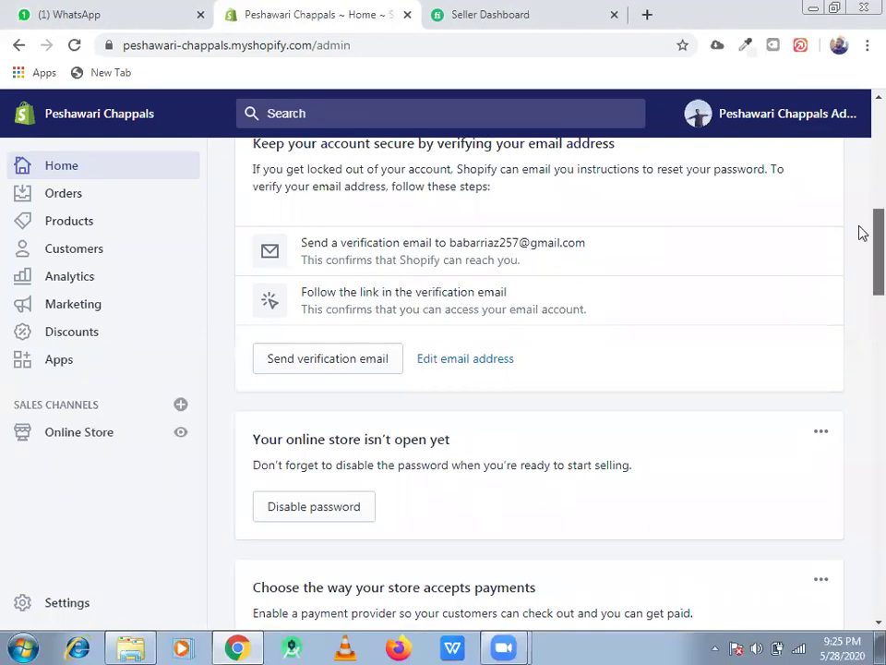
{"action": "scroll", "coordinate": [444, 425], "scroll_direction": "down", "scroll_amount": 1}
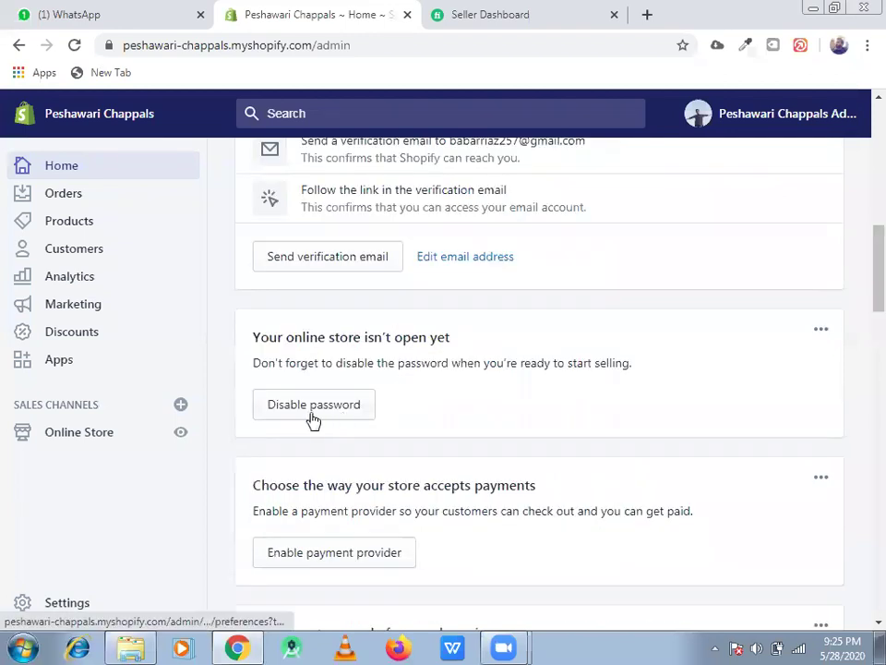
{"action": "left_click", "coordinate": [360, 408]}
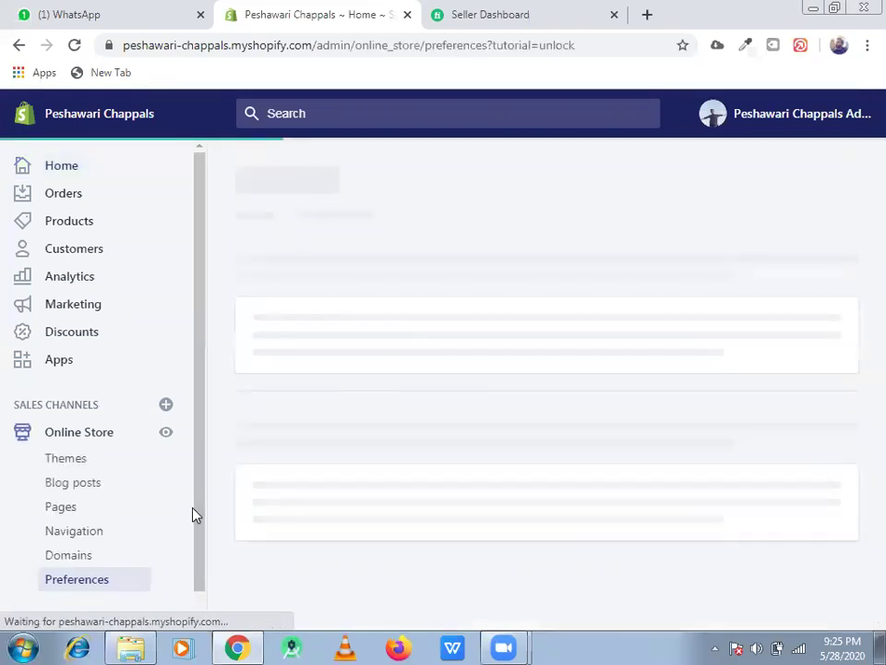
- Turn off password protection for the online store and save the preferences
{"action": "double_click", "coordinate": [290, 51]}
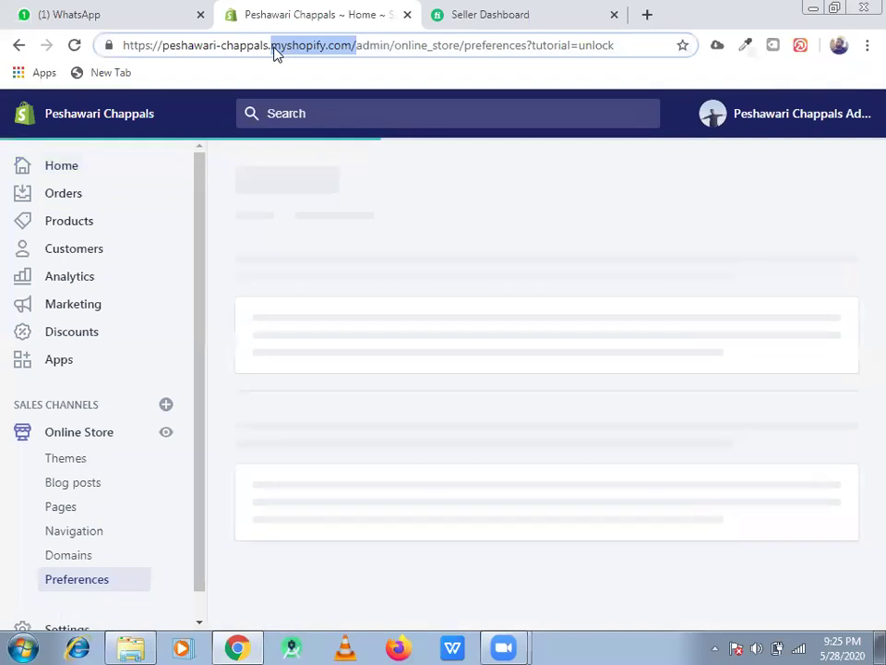
{"action": "left_click", "coordinate": [258, 49]}
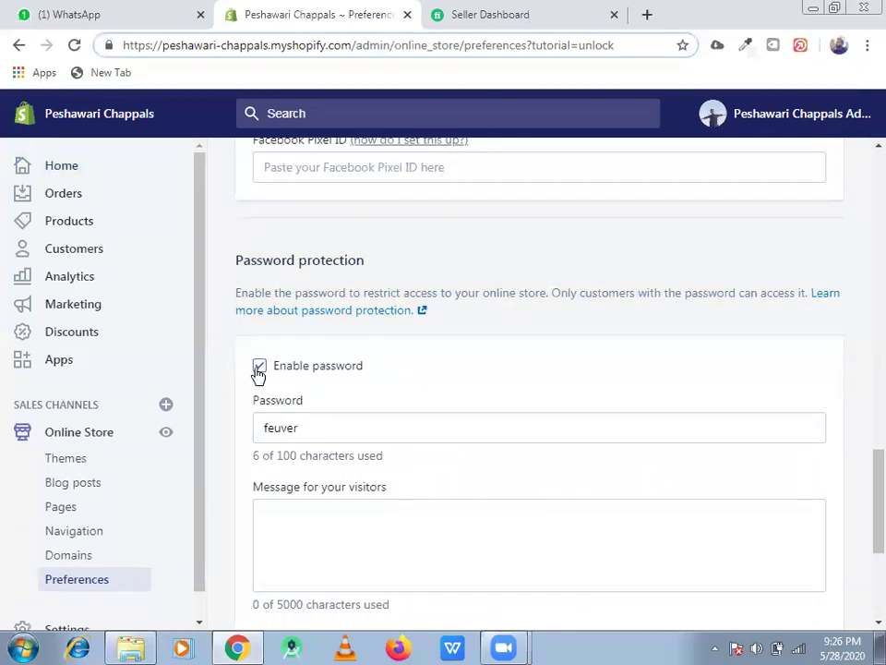
{"action": "left_click", "coordinate": [306, 369]}
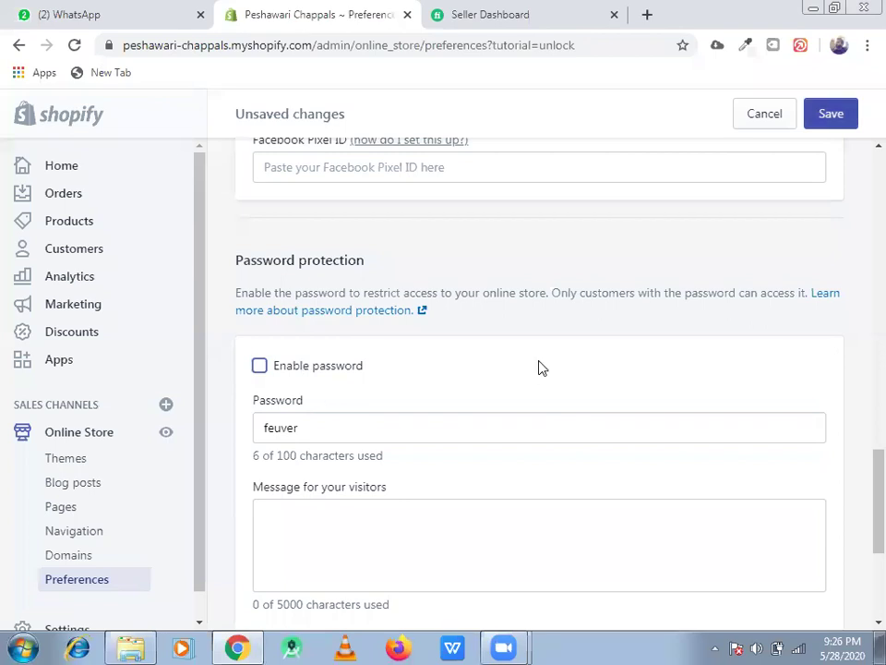
{"action": "key", "text": "ctrl+s"}
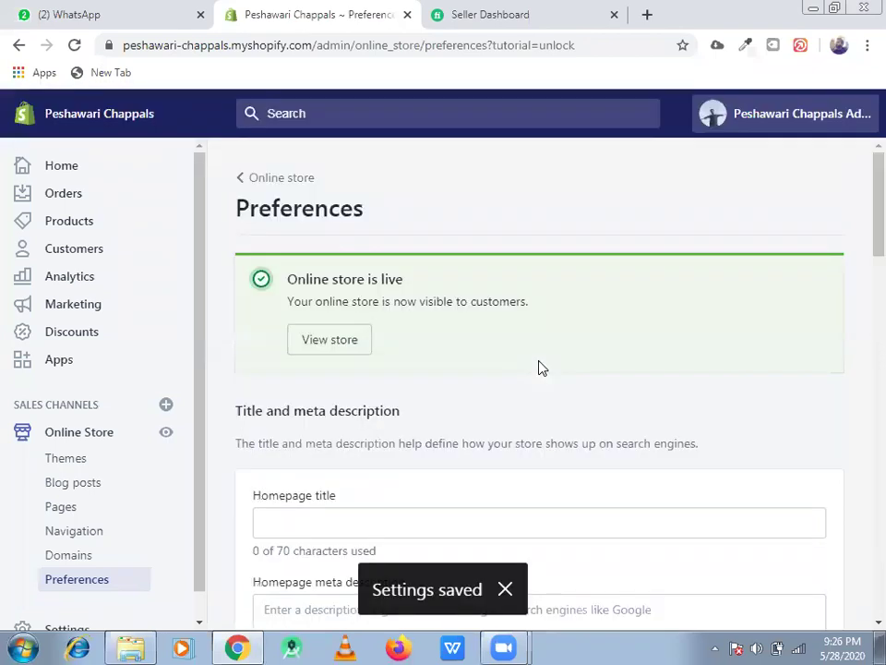
- Return to the admin home page and examine its setup suggestions and tip cards
{"action": "left_click", "coordinate": [97, 178]}
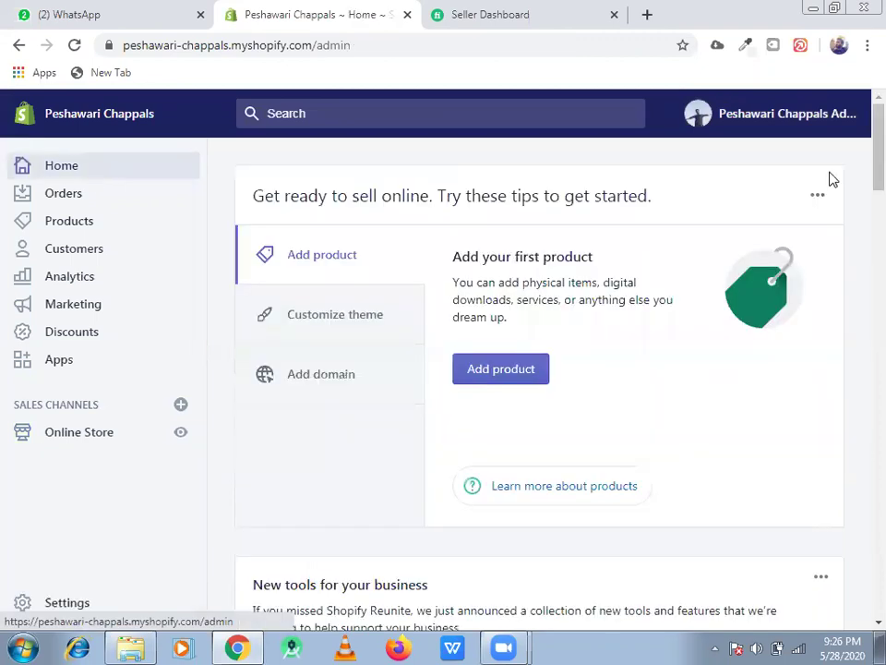
{"action": "scroll", "coordinate": [861, 207], "scroll_direction": "down", "scroll_amount": 3}
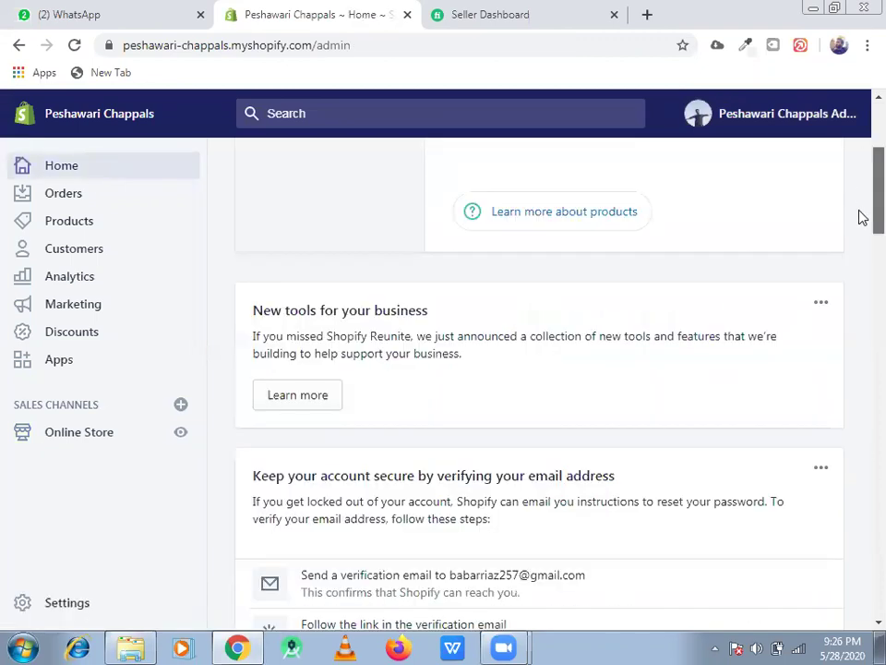
{"action": "scroll", "coordinate": [861, 258], "scroll_direction": "down", "scroll_amount": 3}
{"action": "scroll", "coordinate": [862, 277], "scroll_direction": "down", "scroll_amount": 3}
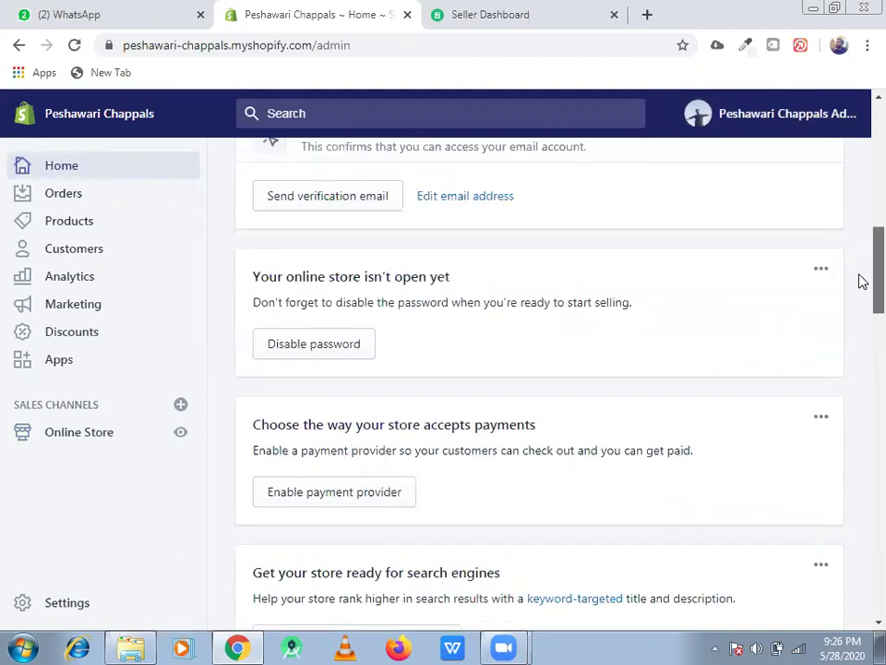
{"action": "scroll", "coordinate": [637, 406], "scroll_direction": "down", "scroll_amount": 1}
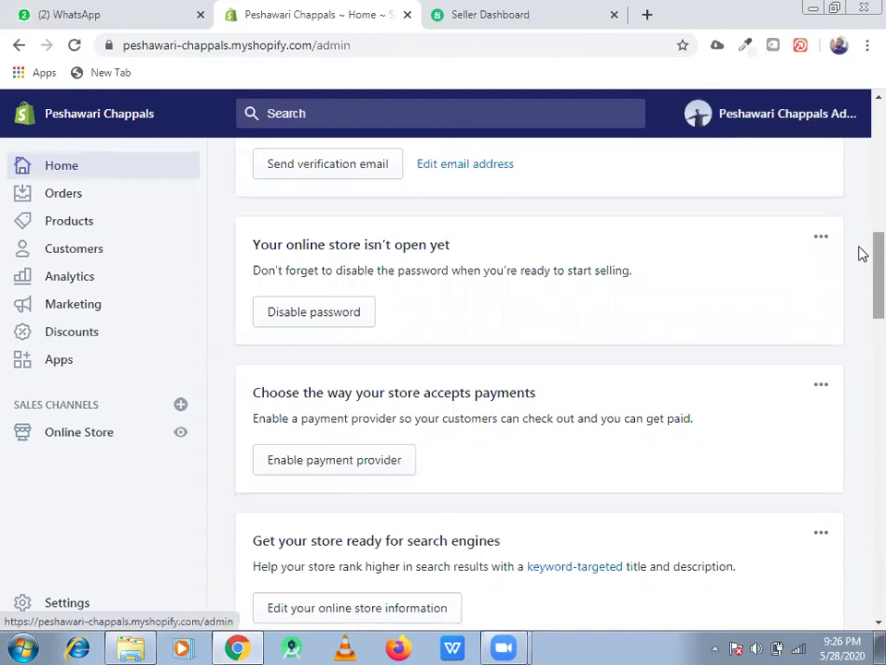
{"action": "scroll", "coordinate": [863, 267], "scroll_direction": "down", "scroll_amount": 3}
{"action": "scroll", "coordinate": [862, 312], "scroll_direction": "down", "scroll_amount": 5}
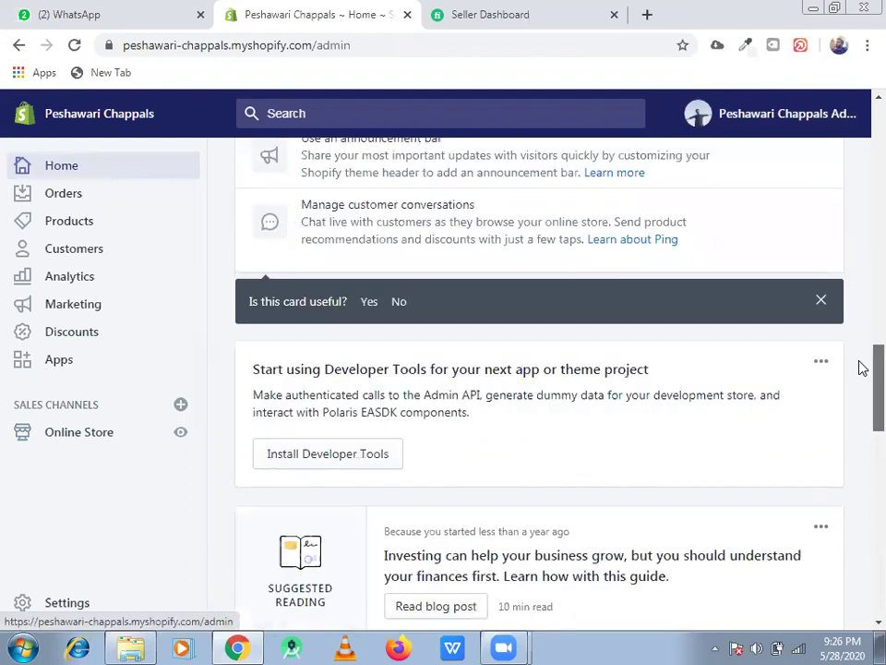
{"action": "scroll", "coordinate": [862, 369], "scroll_direction": "down", "scroll_amount": 2}
{"action": "scroll", "coordinate": [863, 174], "scroll_direction": "up", "scroll_amount": 5}
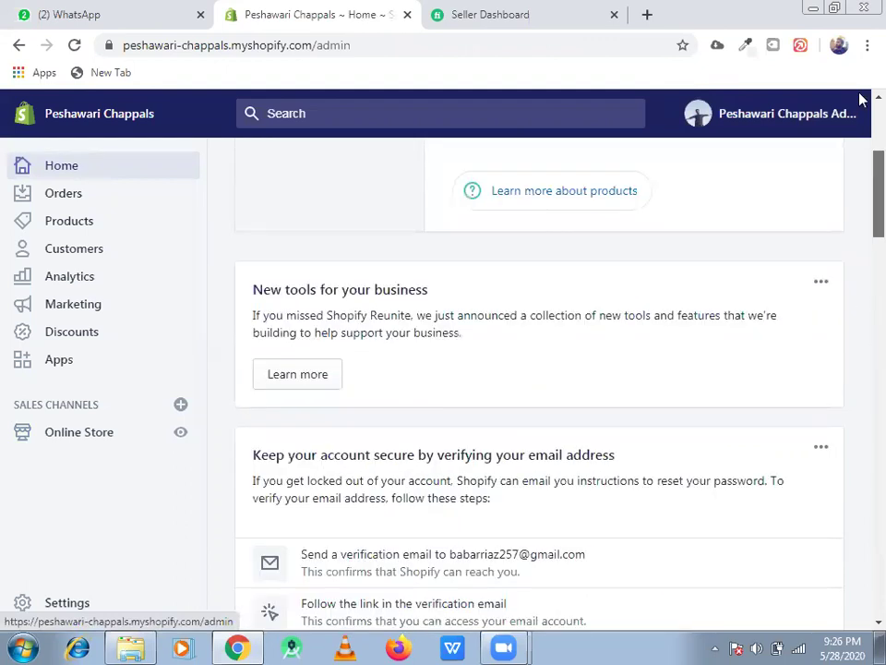
{"action": "scroll", "coordinate": [398, 332], "scroll_direction": "up", "scroll_amount": 3}
- Look at the Orders section, then start a new product titled "Kaptaan chappal"
{"action": "left_click", "coordinate": [86, 199]}
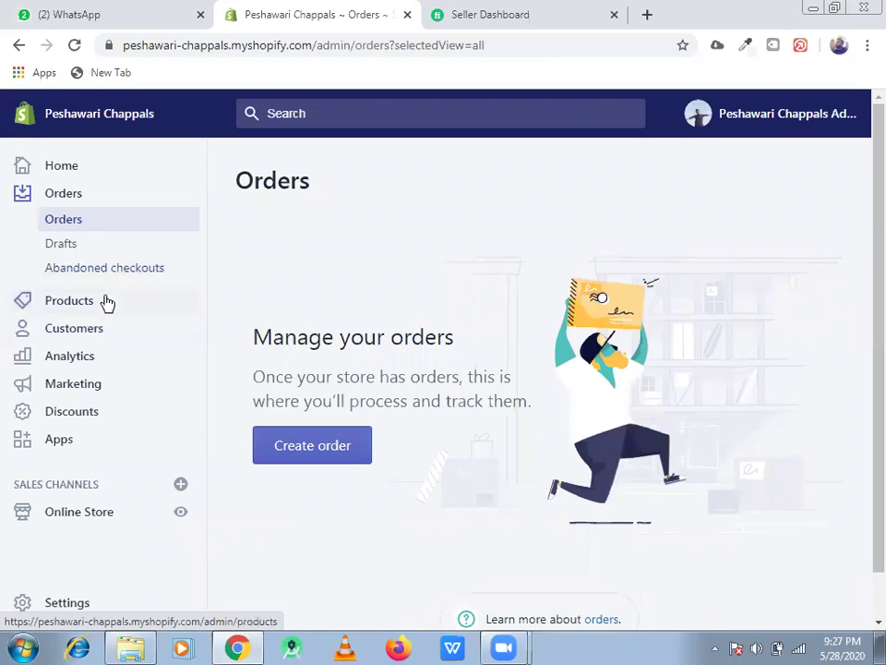
{"action": "left_click", "coordinate": [107, 303]}
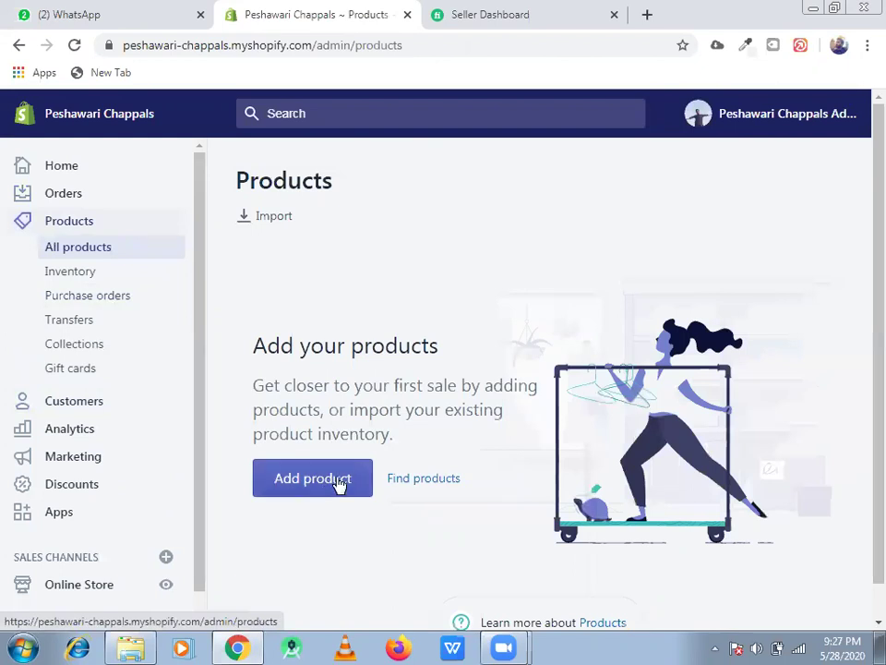
{"action": "left_click", "coordinate": [308, 486]}
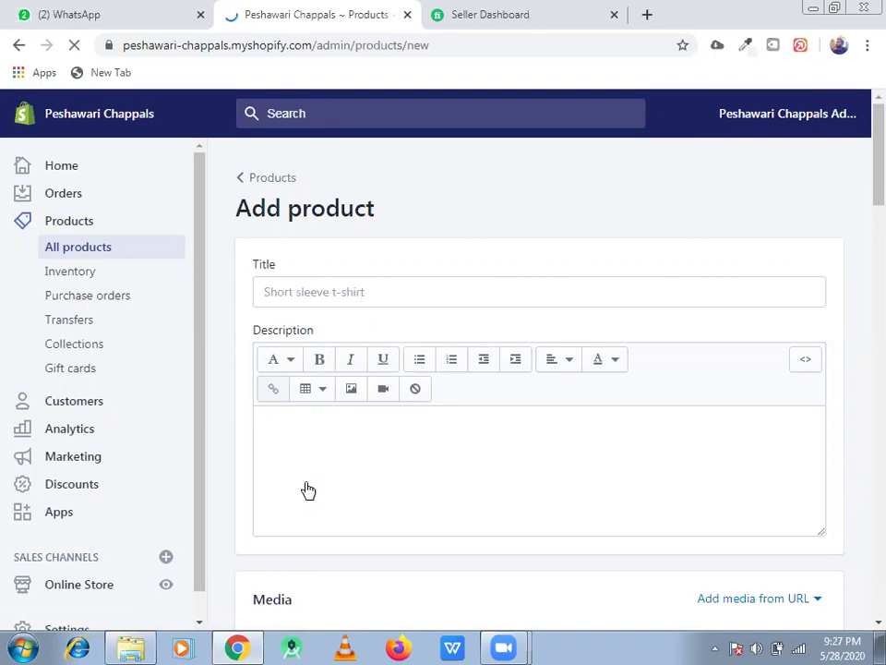
{"action": "left_click", "coordinate": [486, 290]}
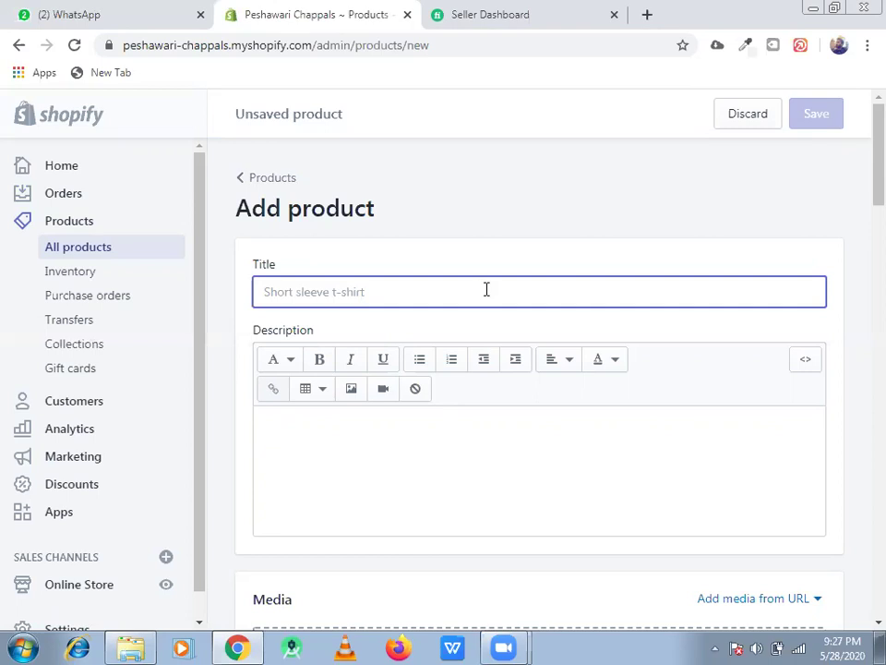
{"action": "type", "text": "Kaptaa"}
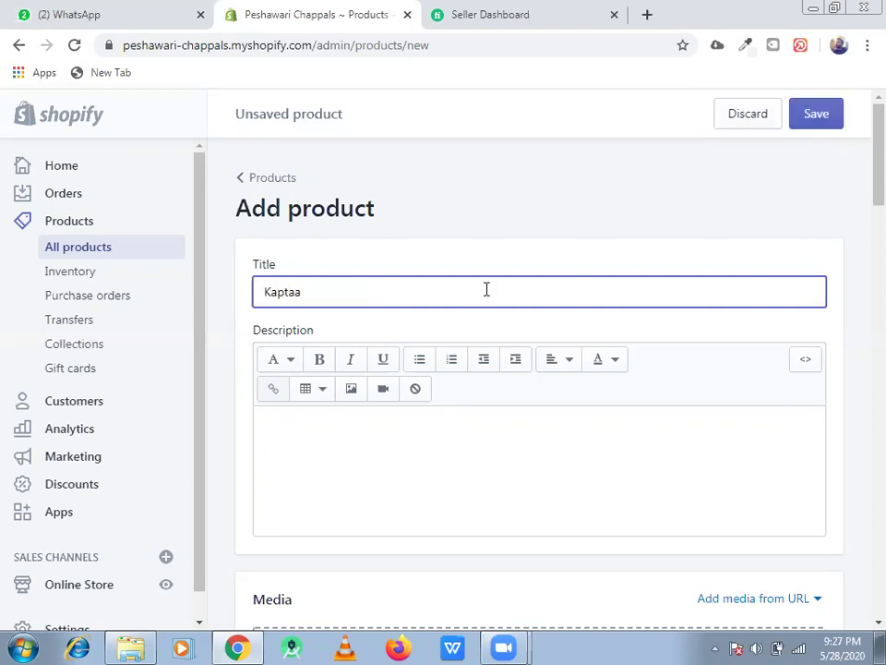
{"action": "type", "text": "n  chappal"}
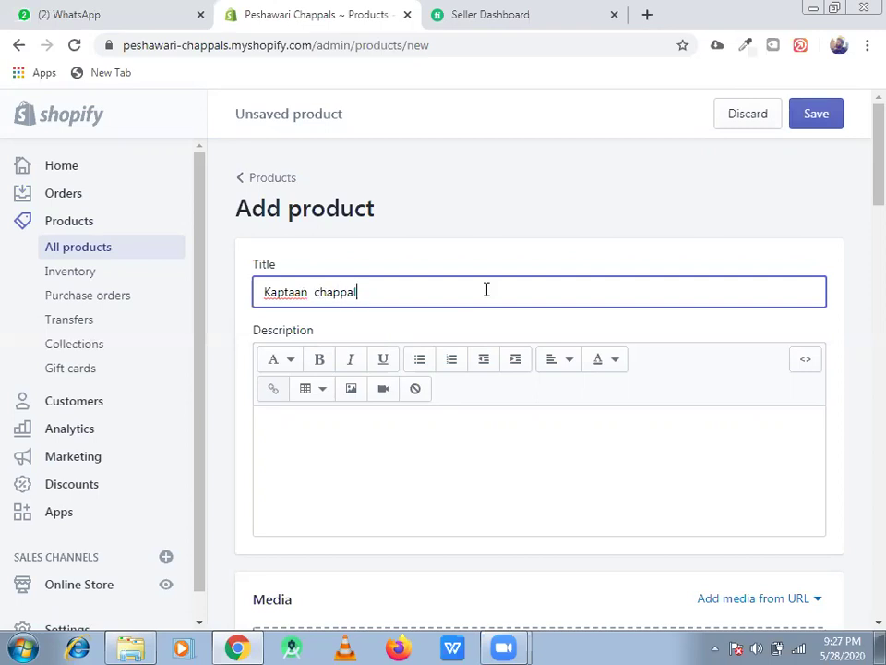
- Write the product description as three lines: "Handmaded", "stylish" and "relieable"
{"action": "left_click", "coordinate": [433, 457]}
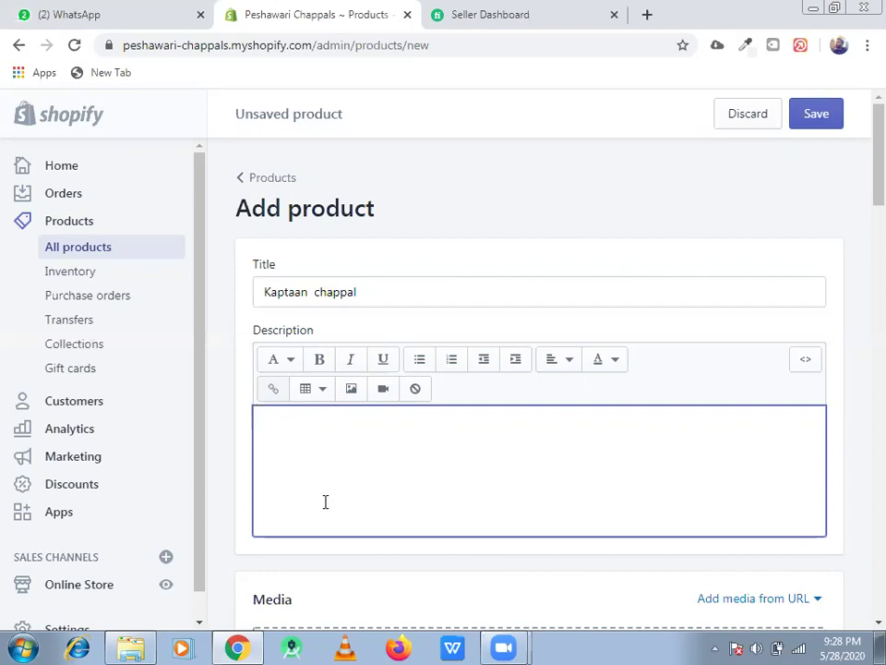
{"action": "type", "text": "Handm"}
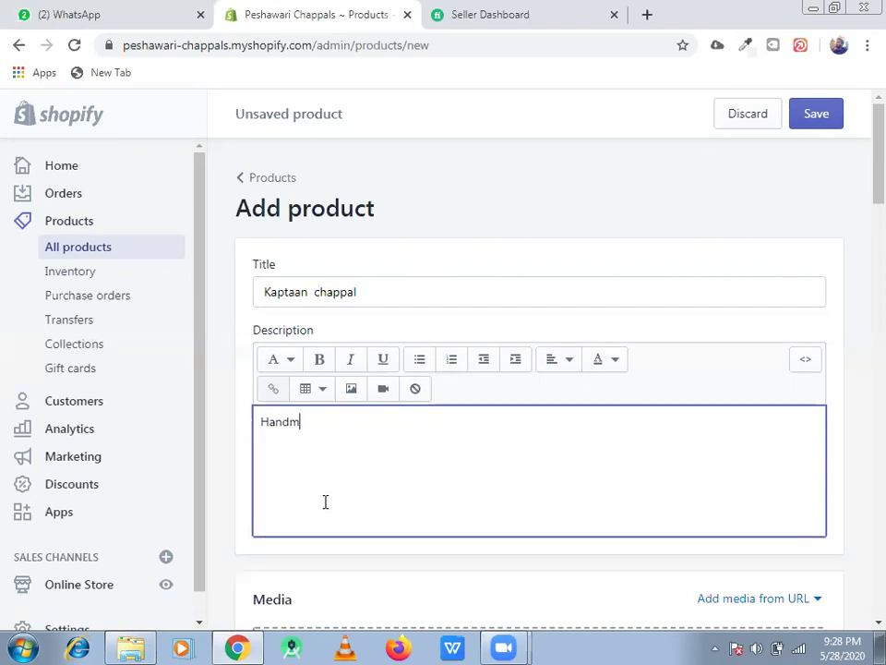
{"action": "type", "text": "aded"}
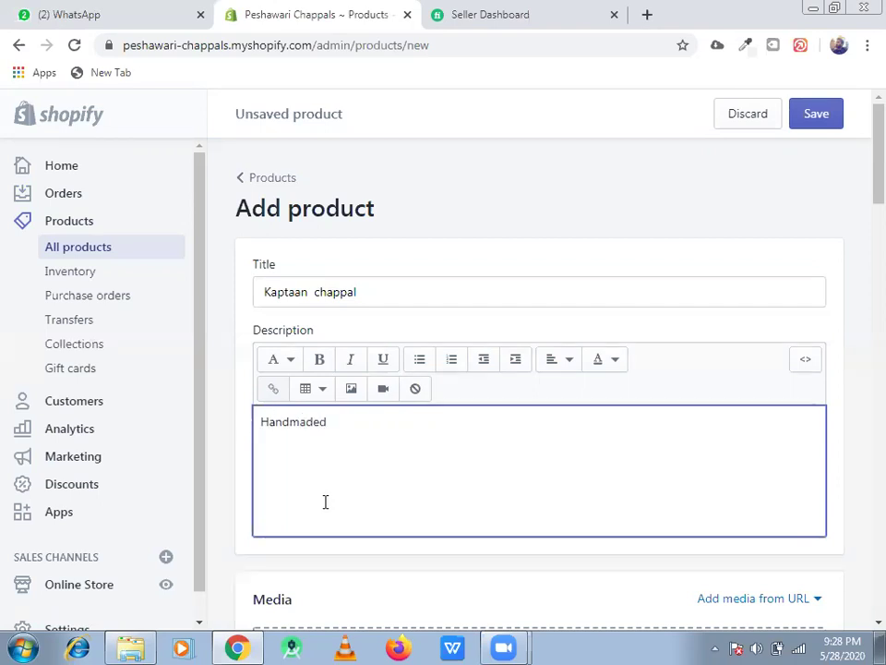
{"action": "key", "text": "Return"}
{"action": "type", "text": "stylish"}
{"action": "key", "text": "Return"}
{"action": "type", "text": "reli"}
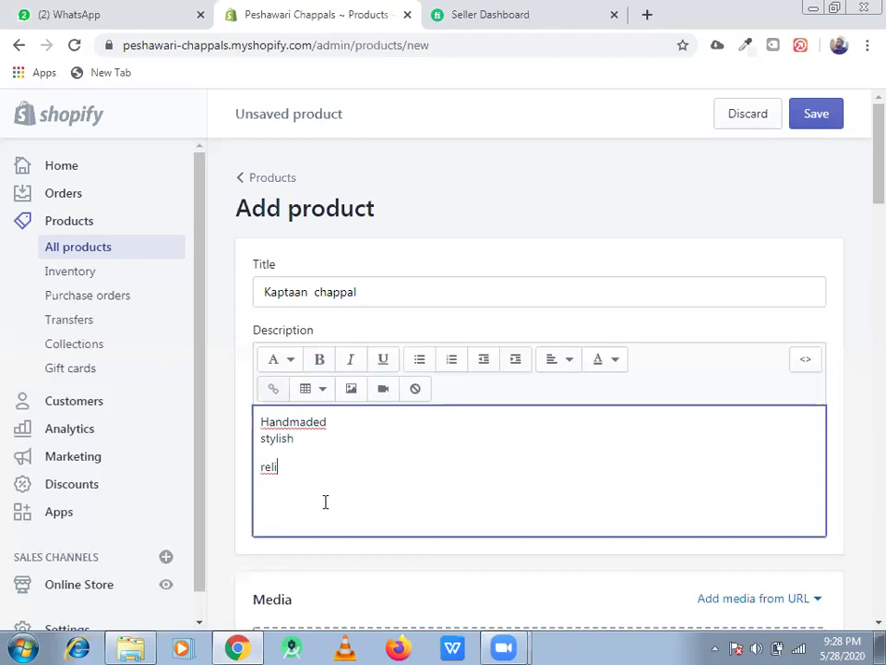
{"action": "type", "text": "eable"}
{"action": "key", "text": "Return"}
{"action": "key", "text": "BackSpace"}
- Format the whole product description as bold, italic and underlined
{"action": "key", "text": "ctrl+a"}
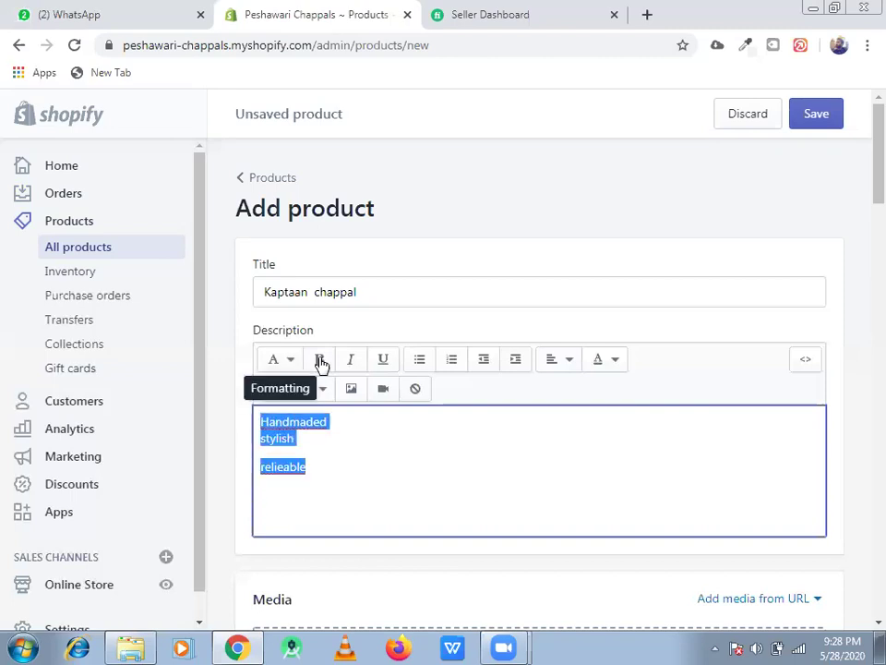
{"action": "left_click", "coordinate": [320, 360]}
{"action": "left_click", "coordinate": [350, 359]}
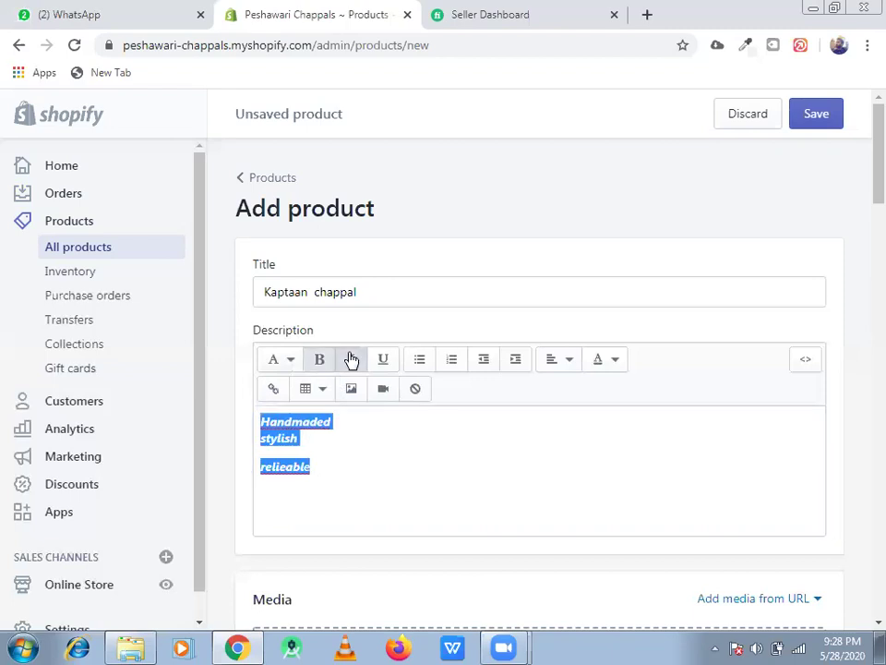
{"action": "left_click", "coordinate": [386, 360]}
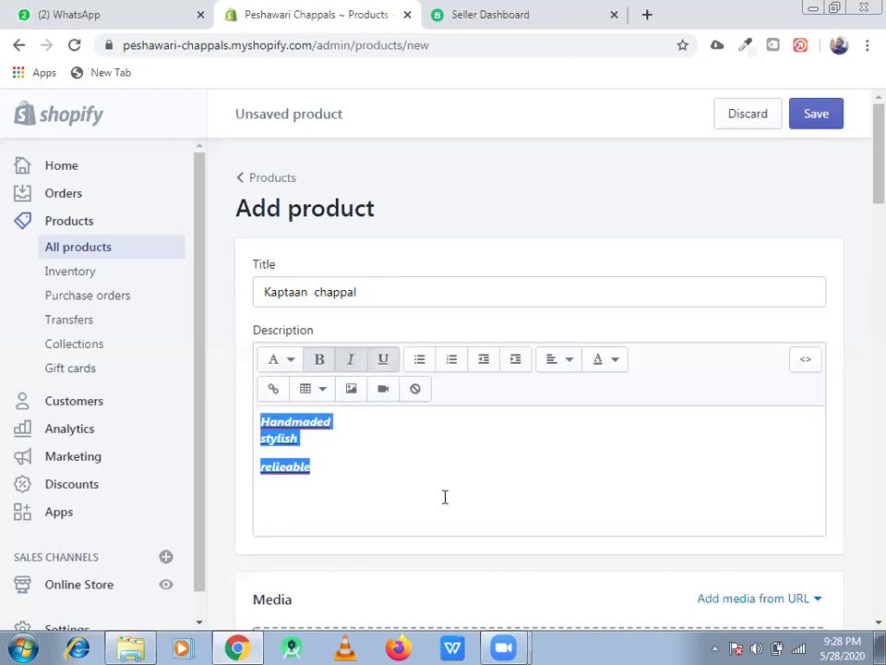
{"action": "left_click", "coordinate": [372, 486]}
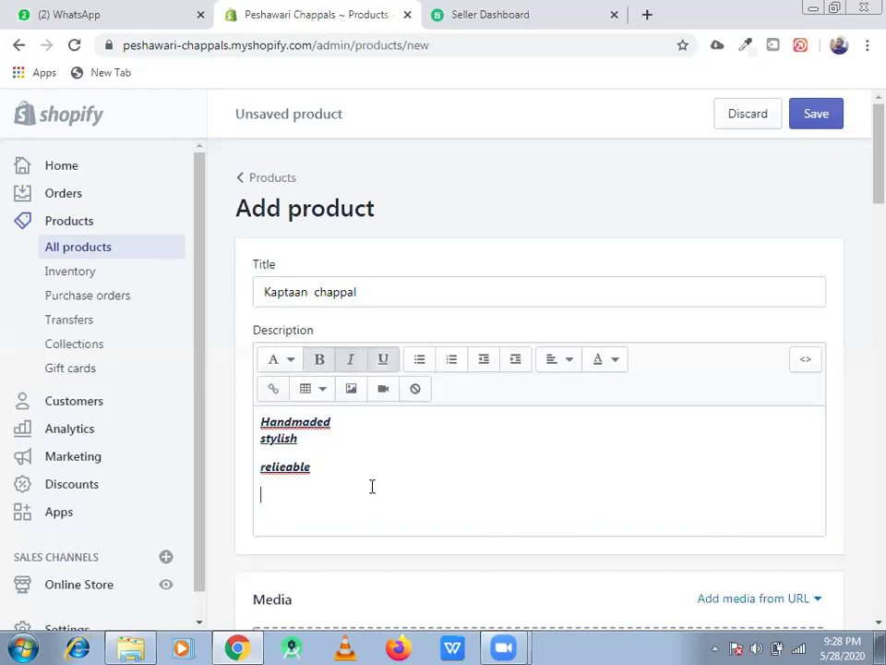
- Correct the spelling of the description's last word to "reliable"
{"action": "left_click", "coordinate": [296, 467]}
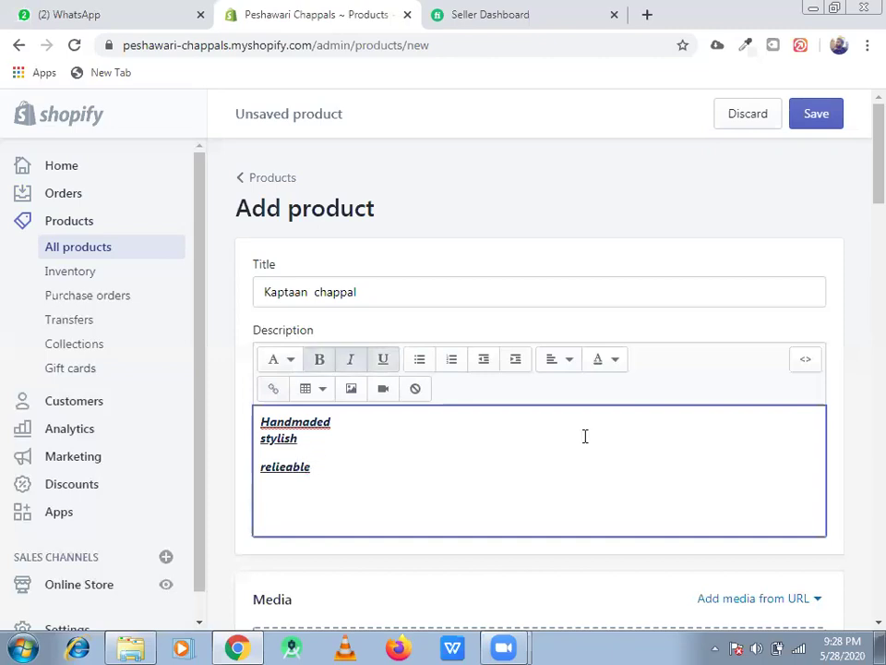
{"action": "left_click", "coordinate": [283, 471]}
{"action": "key", "text": "Delete"}
{"action": "left_click", "coordinate": [834, 210]}
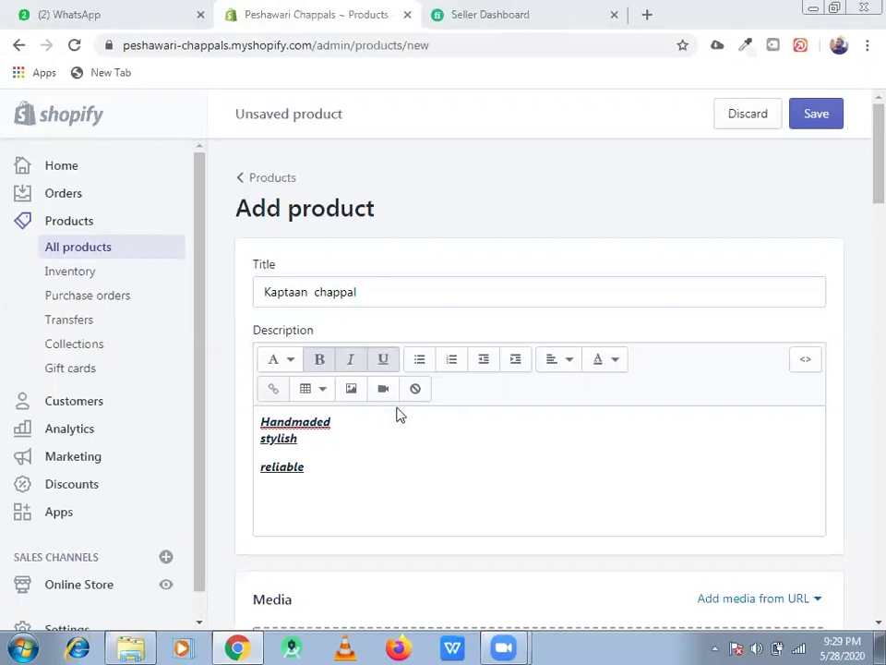
{"action": "left_click", "coordinate": [360, 443]}
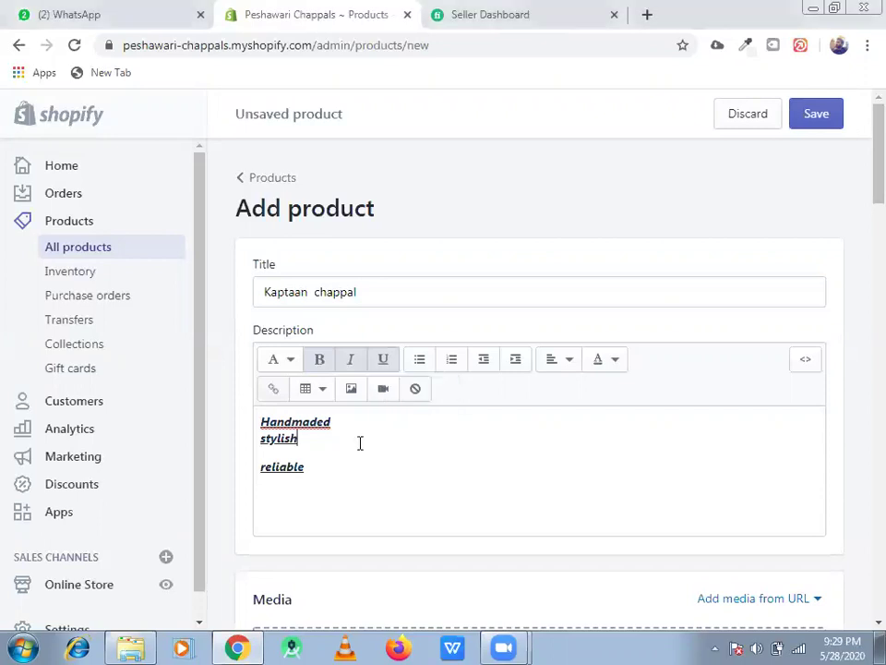
- Add the mustard-brown leather kaptaan chappal photo from Downloads > pictures > kaptaan chappal to the product's media
{"action": "scroll", "coordinate": [861, 185], "scroll_direction": "down", "scroll_amount": 1}
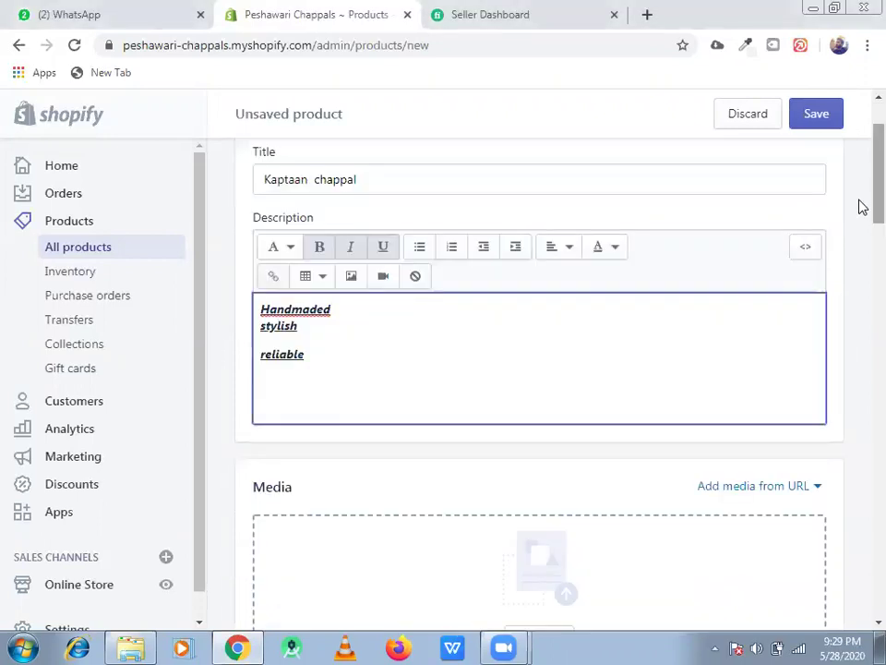
{"action": "scroll", "coordinate": [862, 258], "scroll_direction": "down", "scroll_amount": 3}
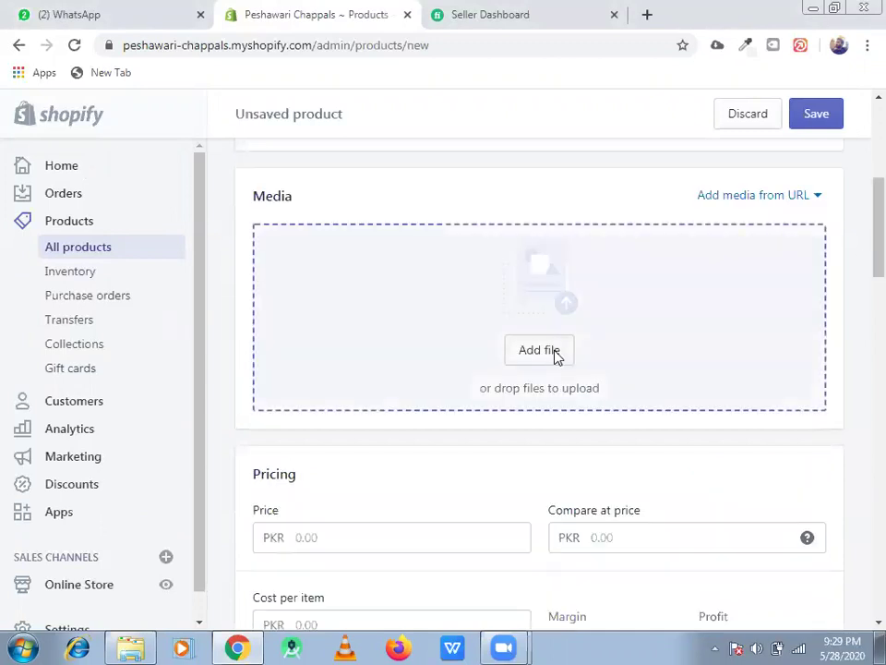
{"action": "left_click", "coordinate": [540, 350]}
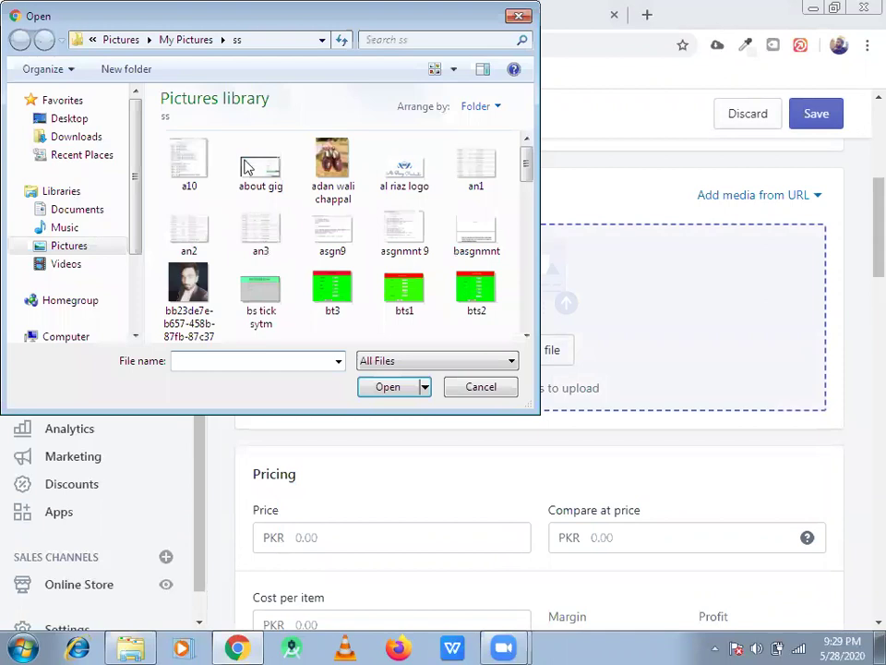
{"action": "left_click", "coordinate": [92, 140]}
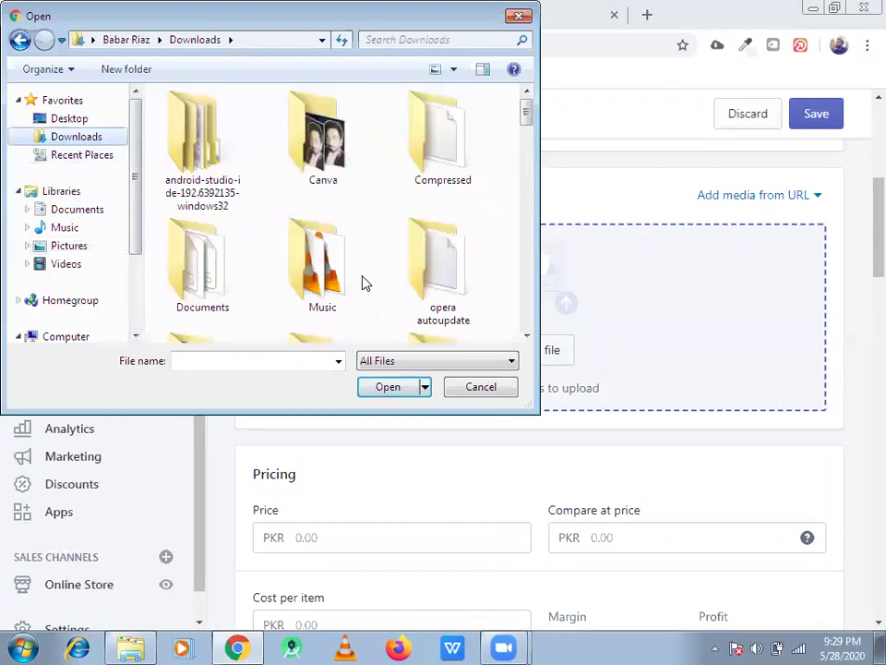
{"action": "scroll", "coordinate": [517, 166], "scroll_direction": "down", "scroll_amount": 3}
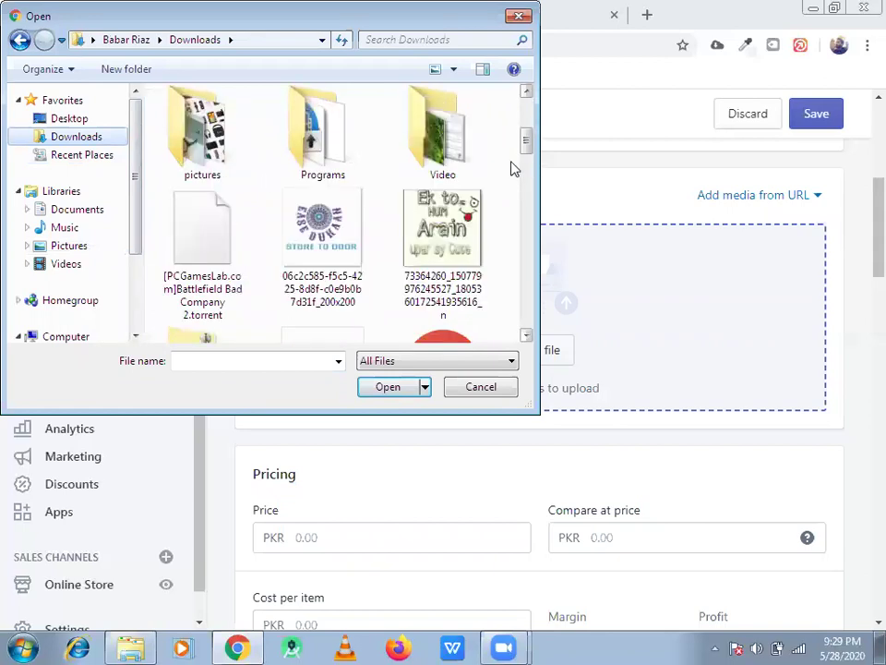
{"action": "double_click", "coordinate": [238, 160]}
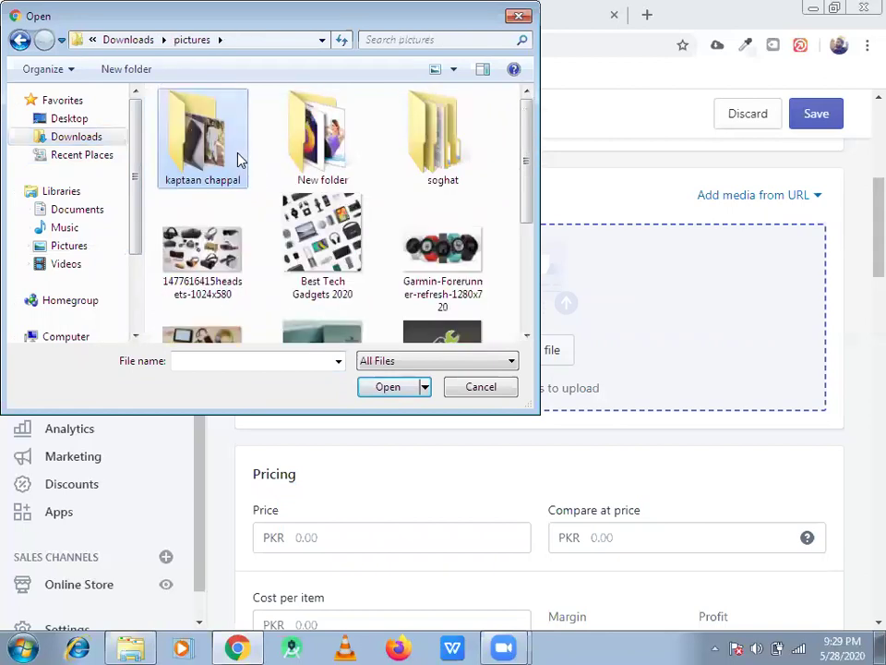
{"action": "double_click", "coordinate": [239, 161]}
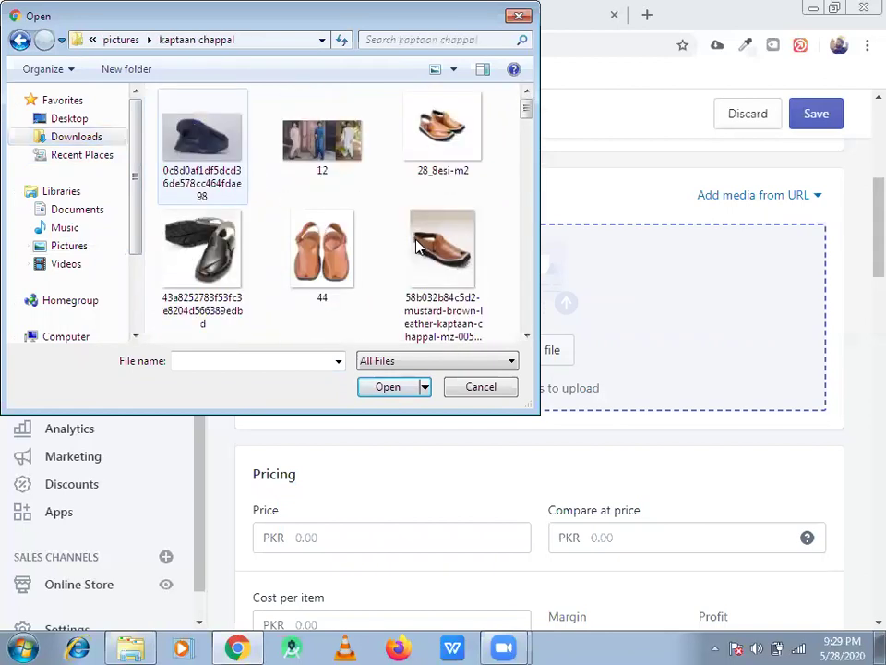
{"action": "left_click", "coordinate": [445, 277]}
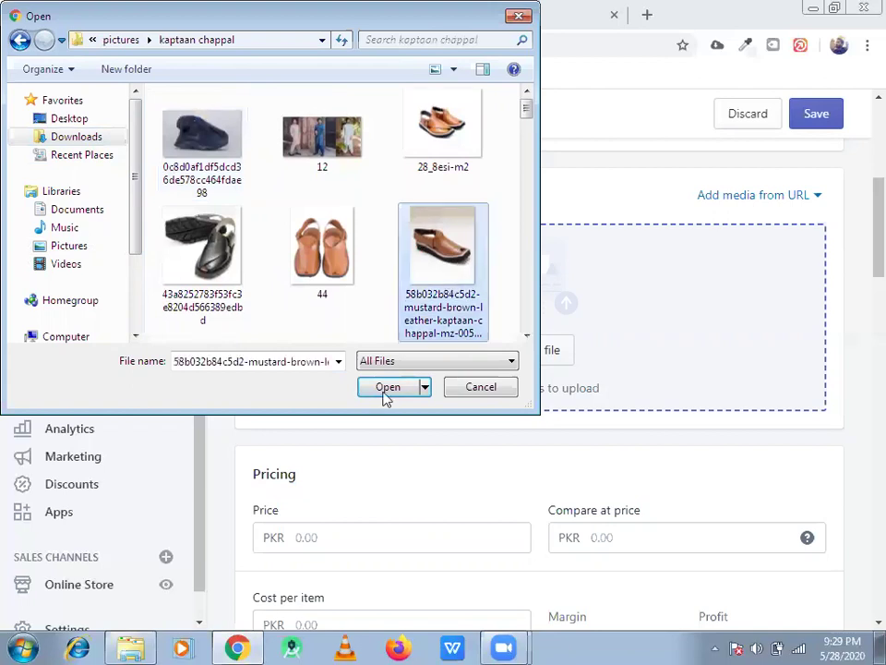
{"action": "left_click", "coordinate": [389, 387]}
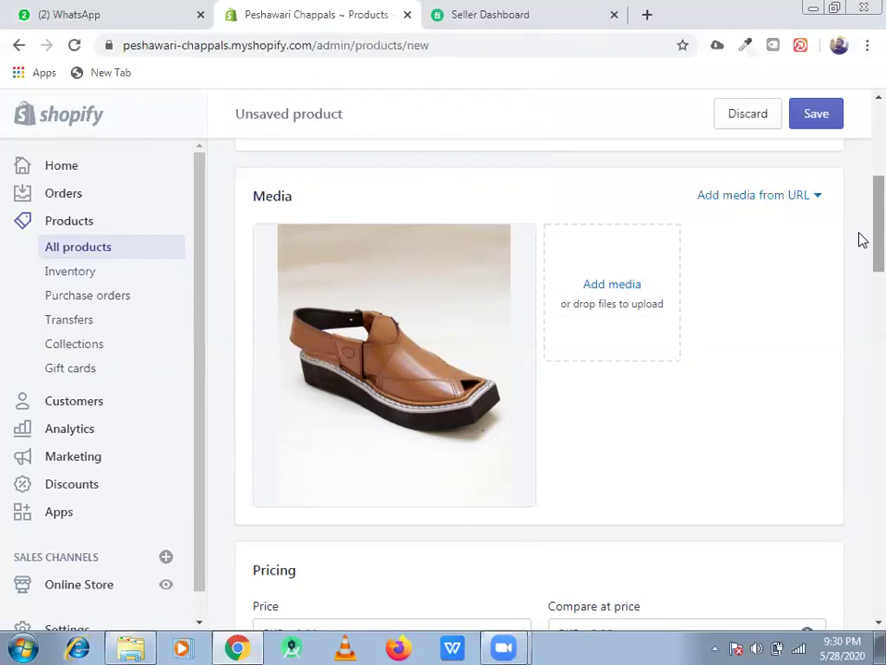
- Set the product's price to PKR 2999
{"action": "scroll", "coordinate": [860, 251], "scroll_direction": "down", "scroll_amount": 1}
{"action": "scroll", "coordinate": [858, 286], "scroll_direction": "down", "scroll_amount": 2}
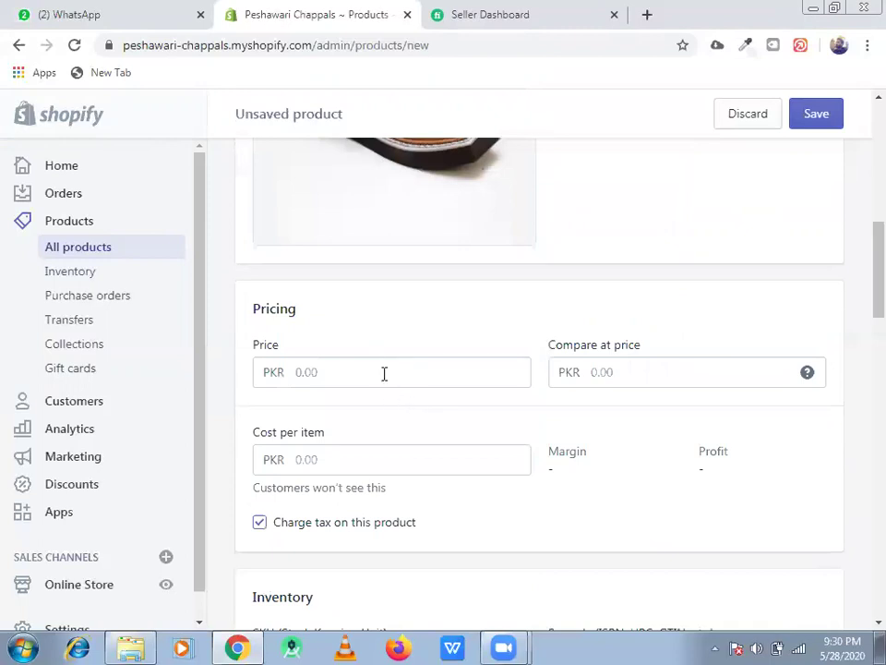
{"action": "left_click", "coordinate": [385, 373]}
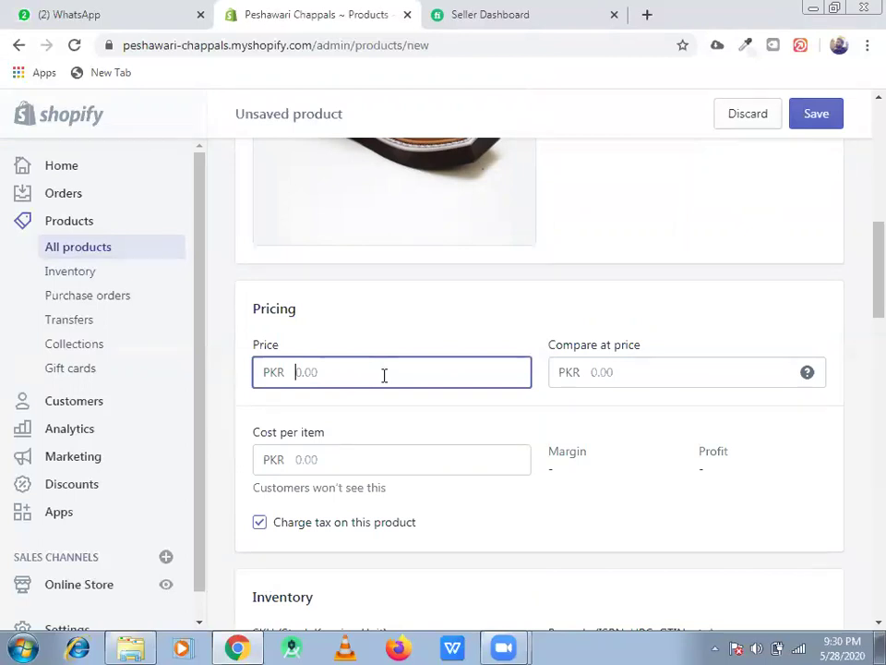
{"action": "type", "text": "2999"}
- Set the product's compare-at price to PKR 4000
{"action": "left_click", "coordinate": [628, 374]}
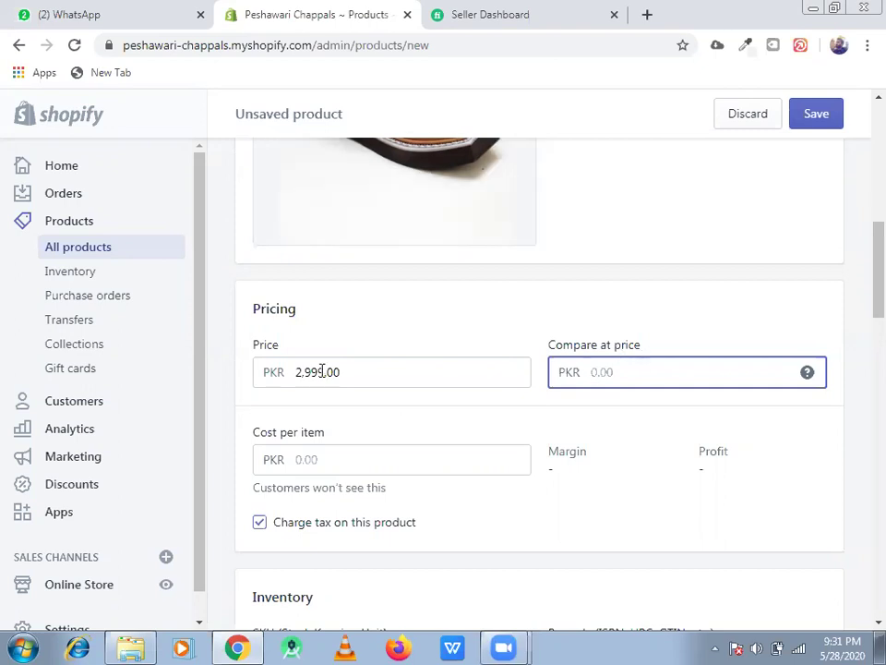
{"action": "left_click", "coordinate": [362, 373]}
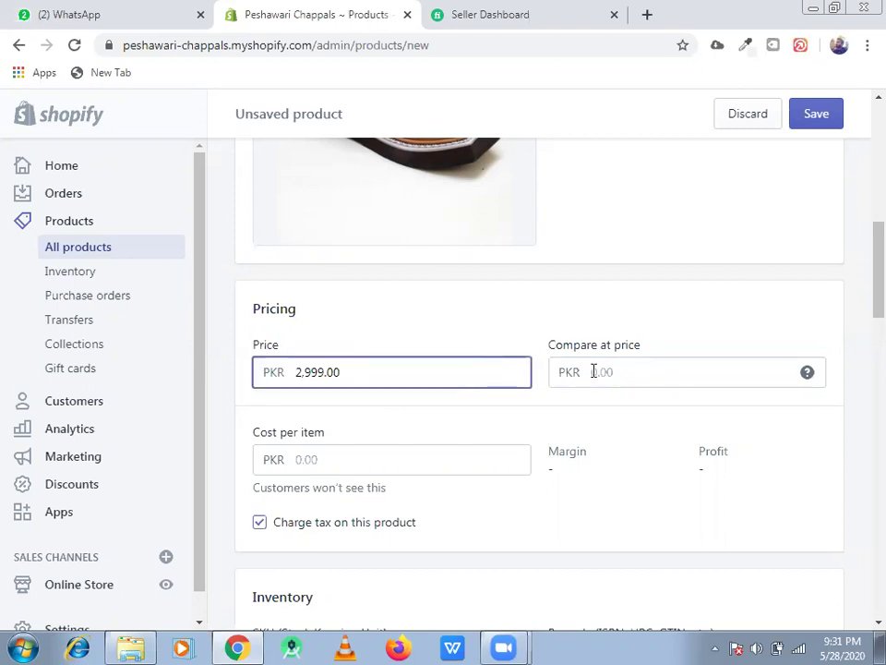
{"action": "left_click", "coordinate": [623, 371]}
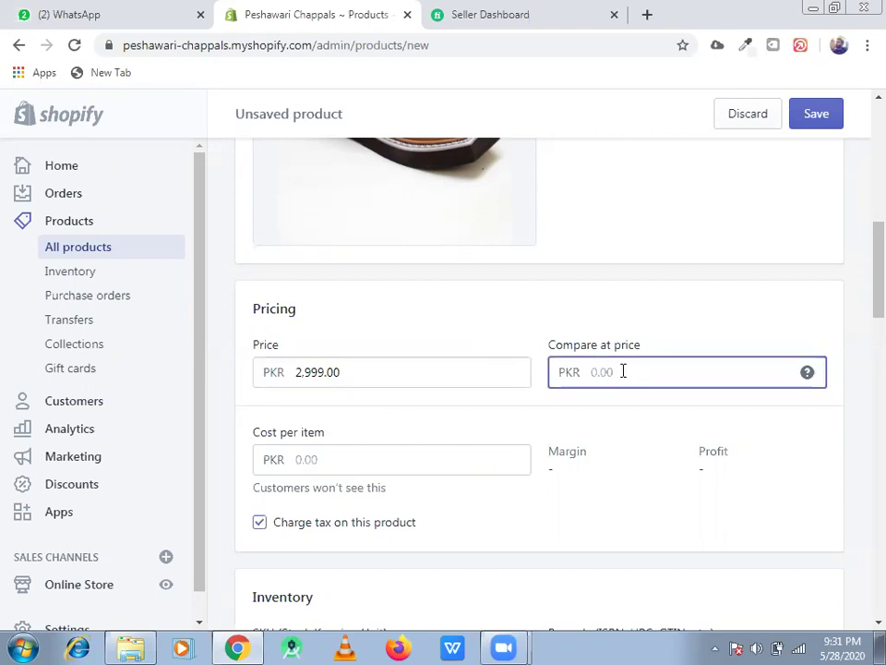
{"action": "left_click", "coordinate": [416, 376]}
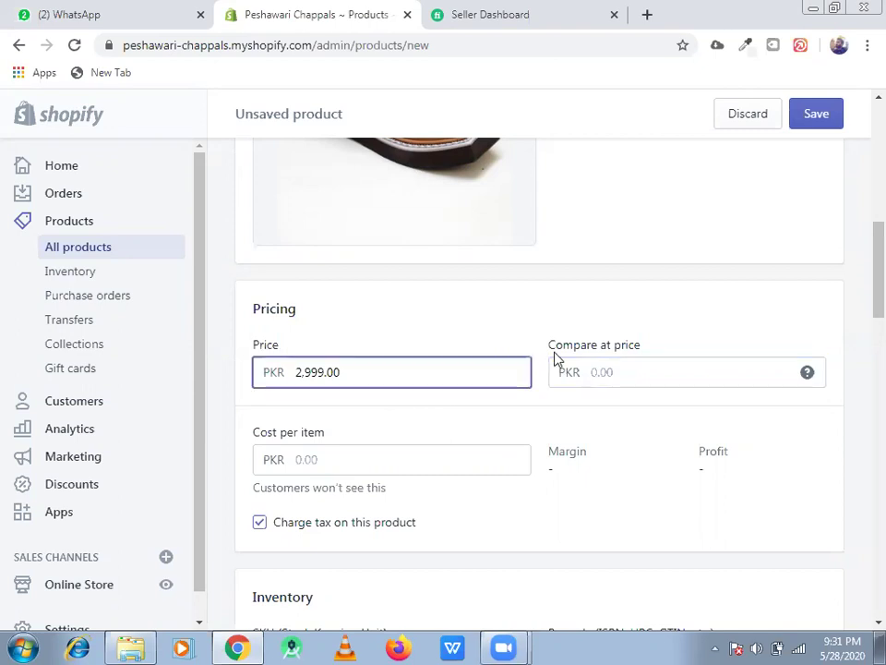
{"action": "left_click", "coordinate": [600, 367]}
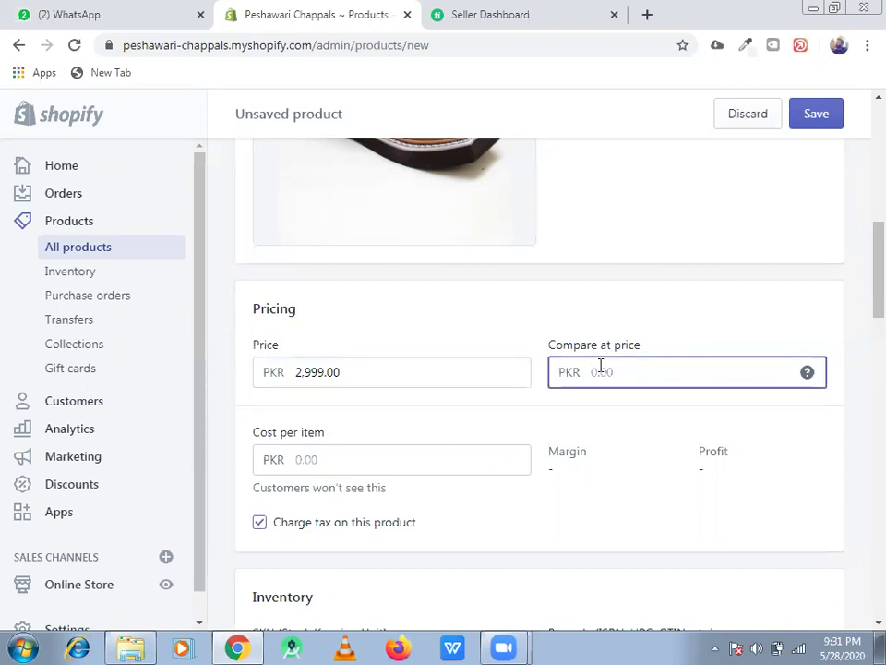
{"action": "type", "text": "4000"}
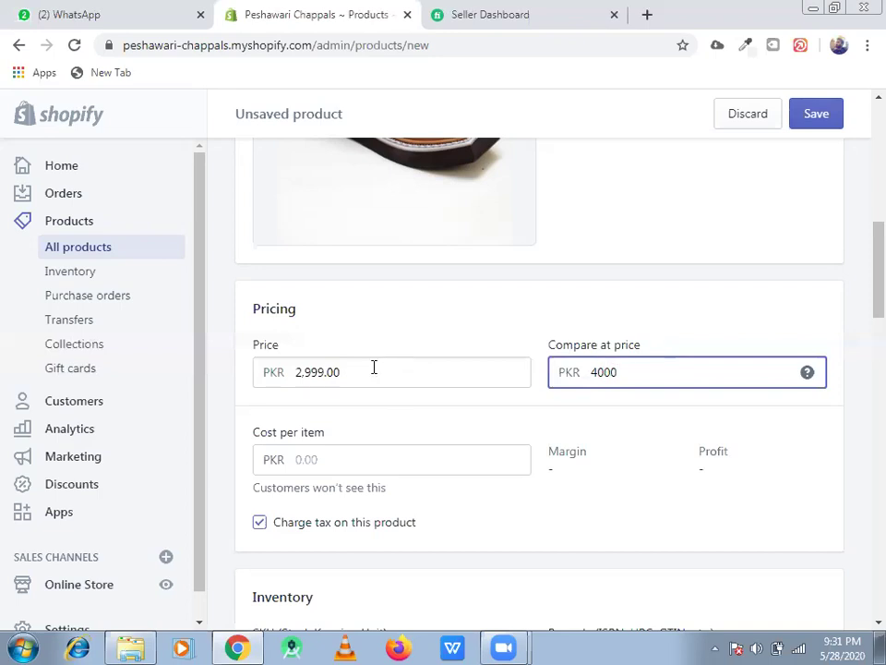
{"action": "key", "text": "shift+Tab"}
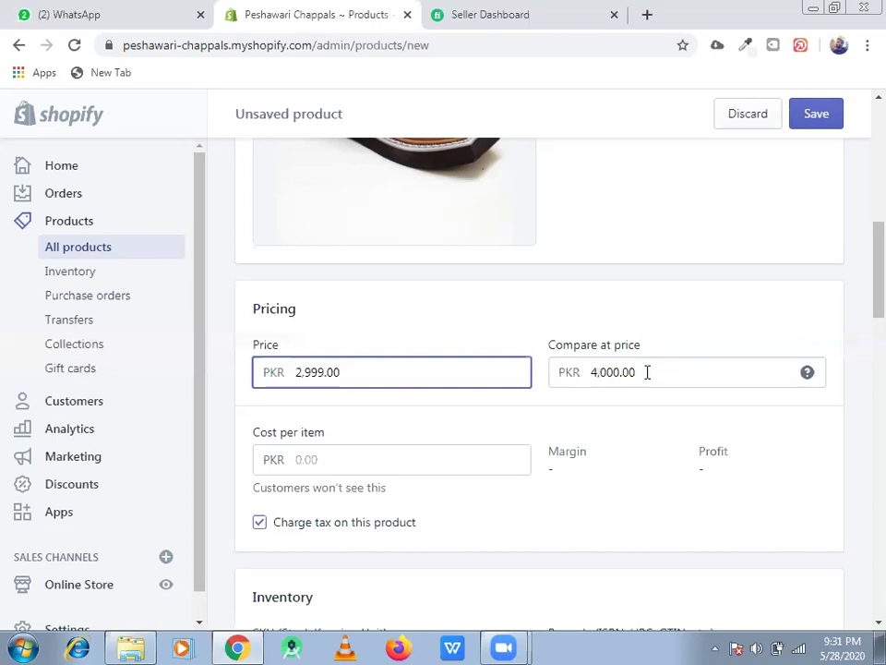
{"action": "left_click", "coordinate": [647, 372]}
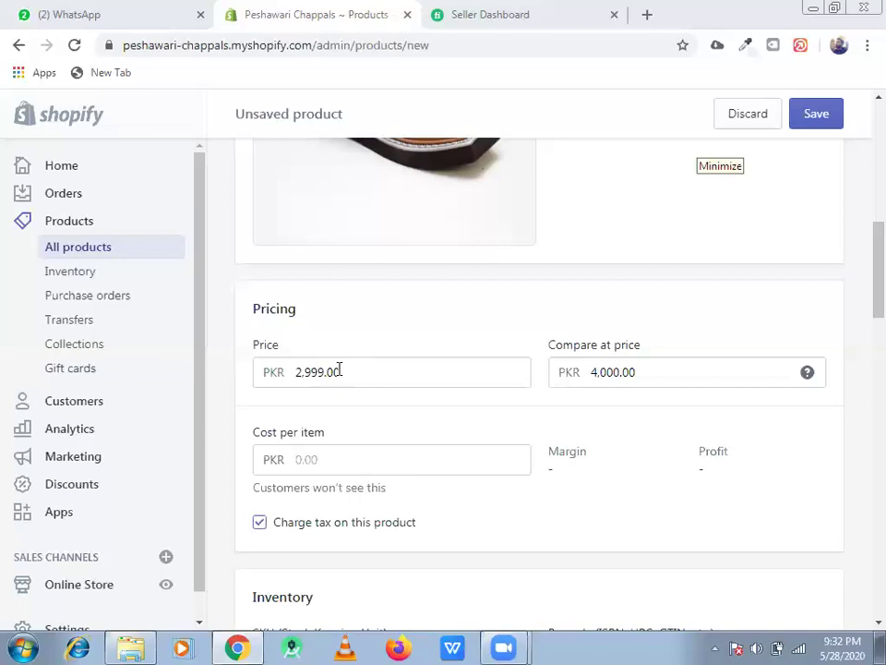
- Set the cost per item to PKR 2500 and turn off charging tax on this product
{"action": "left_click", "coordinate": [370, 462]}
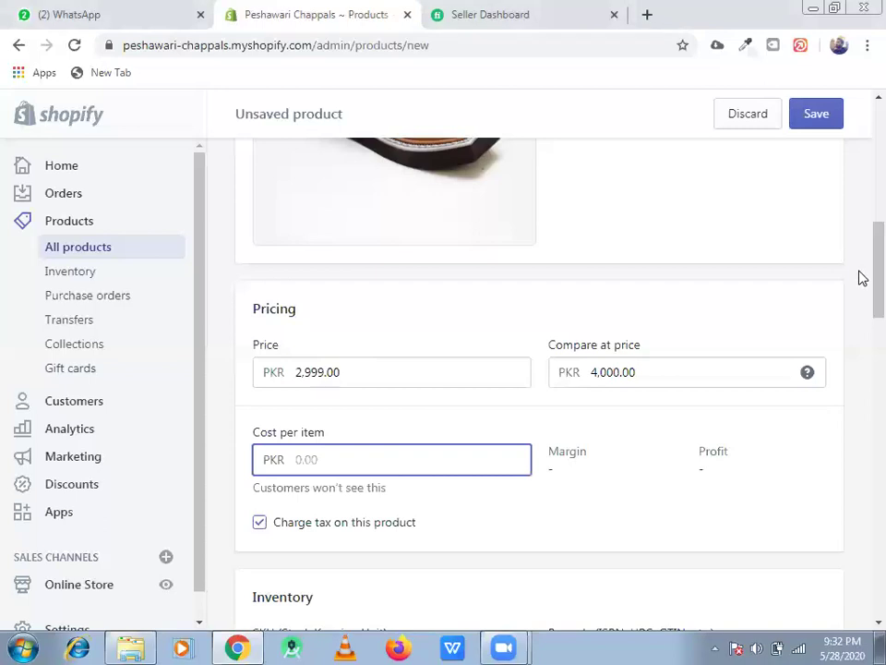
{"action": "scroll", "coordinate": [859, 288], "scroll_direction": "down", "scroll_amount": 1}
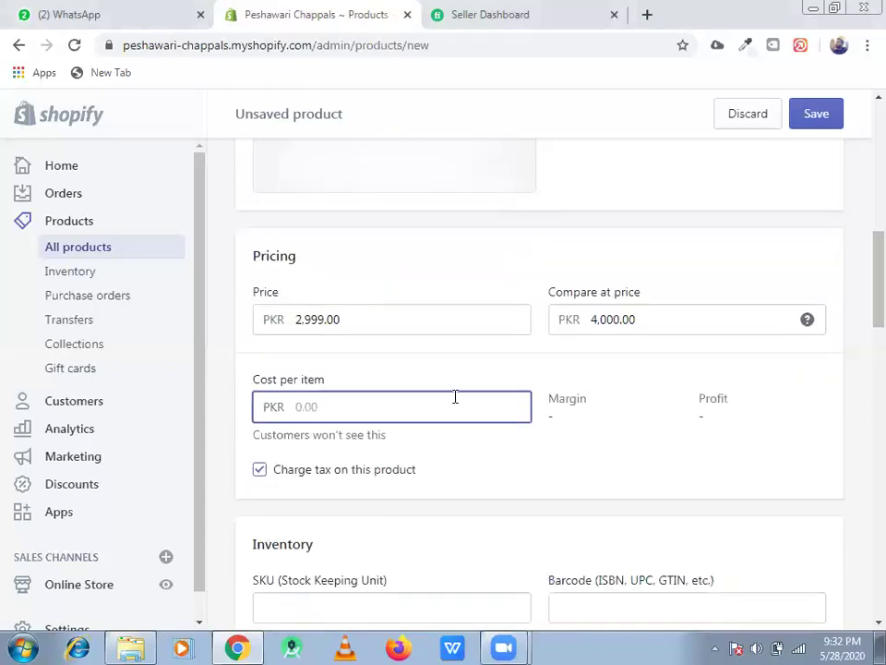
{"action": "left_click", "coordinate": [318, 319]}
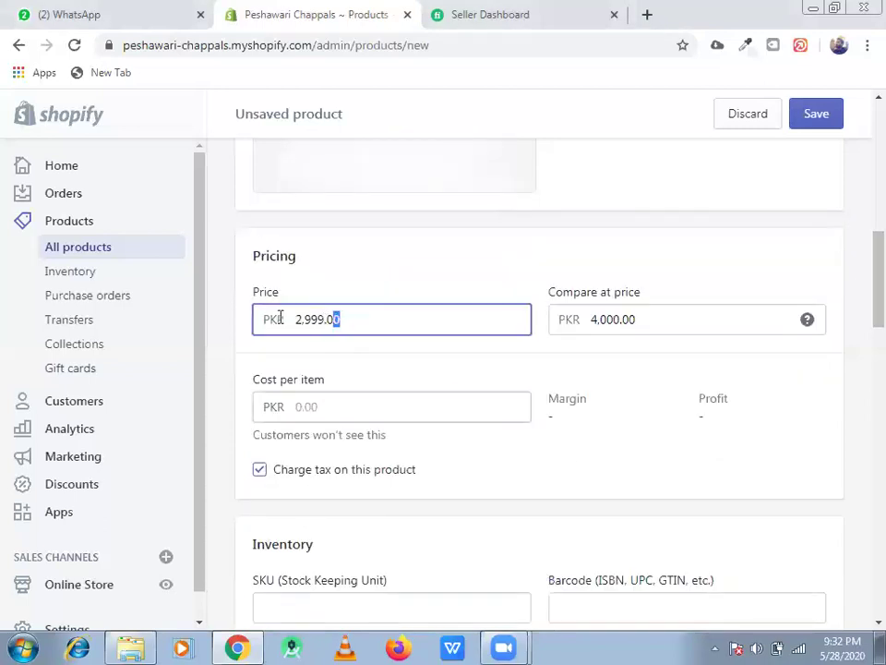
{"action": "left_click_drag", "start_coordinate": [290, 316], "coordinate": [291, 314]}
{"action": "left_click", "coordinate": [350, 400]}
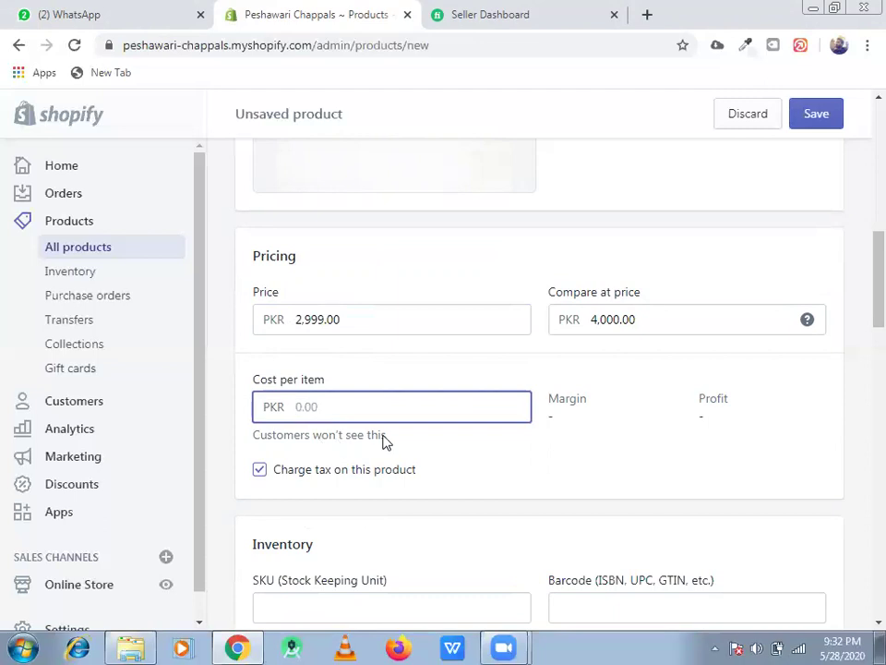
{"action": "left_click_drag", "start_coordinate": [296, 447], "coordinate": [332, 458]}
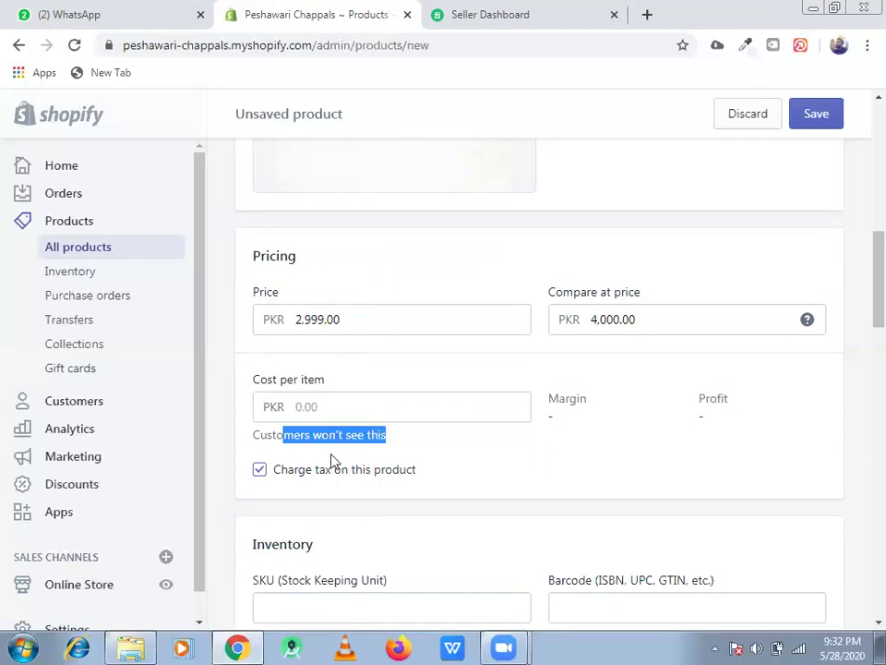
{"action": "left_click", "coordinate": [439, 452]}
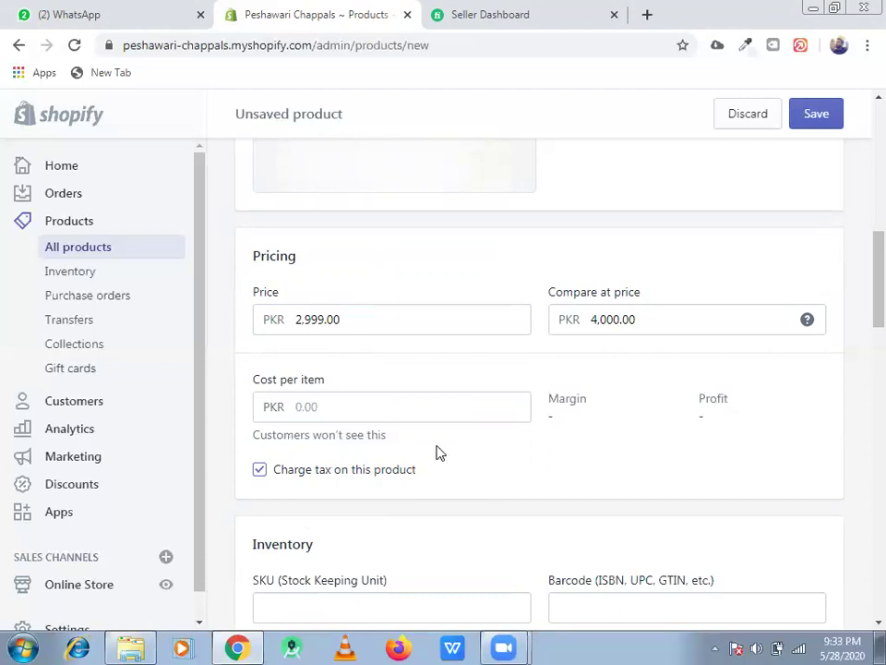
{"action": "left_click", "coordinate": [394, 406]}
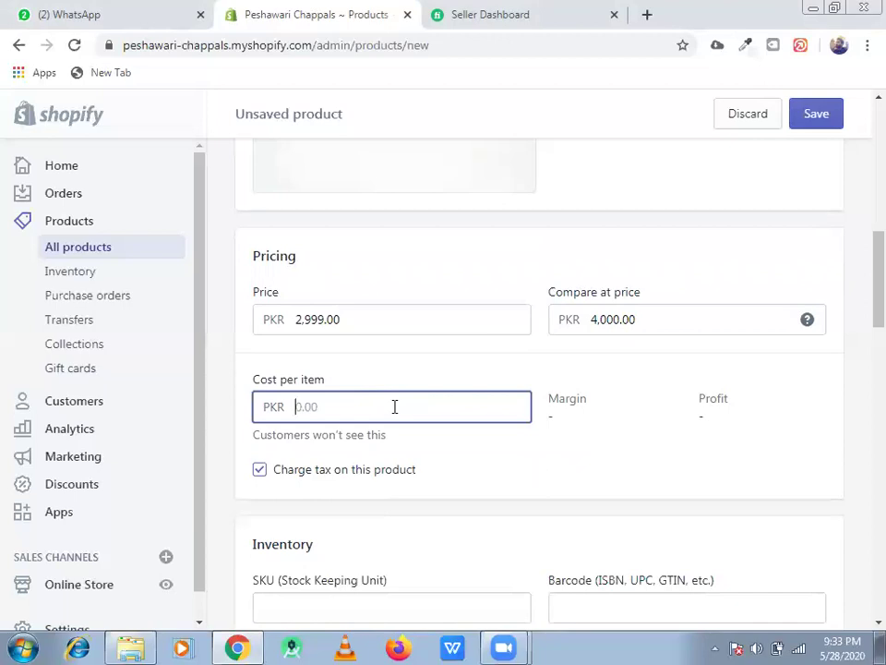
{"action": "type", "text": "25"}
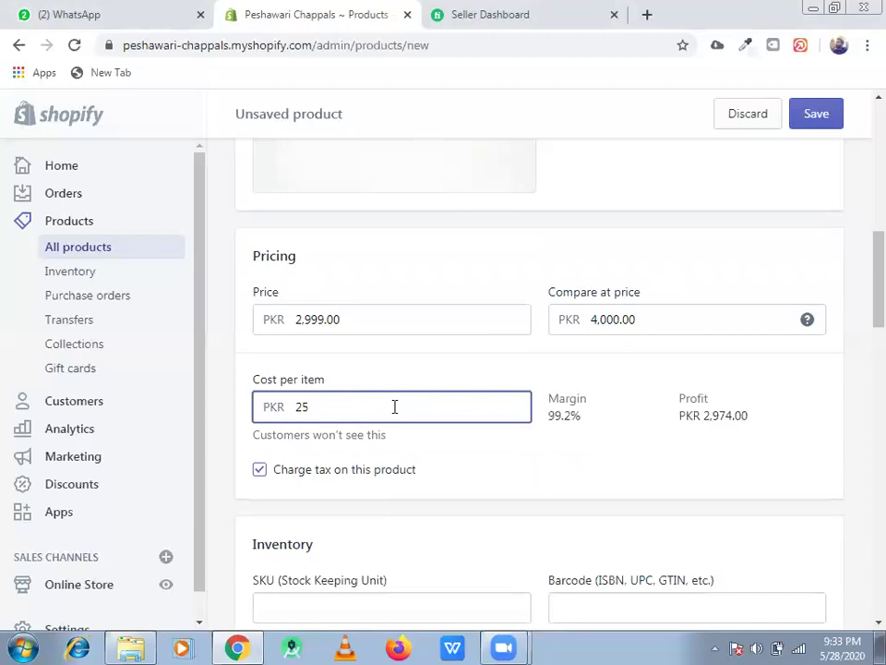
{"action": "type", "text": "00"}
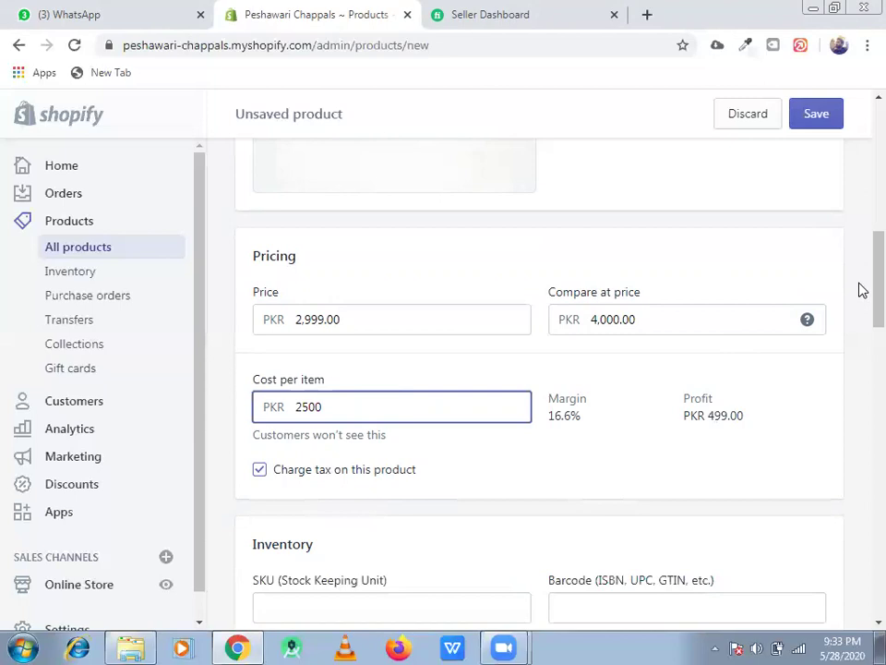
{"action": "scroll", "coordinate": [427, 391], "scroll_direction": "down", "scroll_amount": 2}
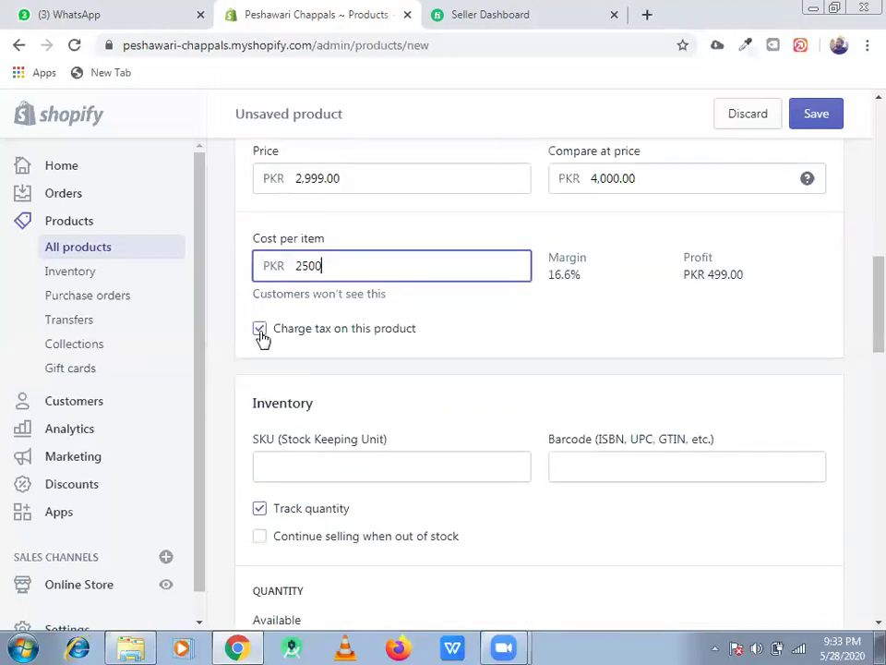
{"action": "left_click", "coordinate": [260, 330]}
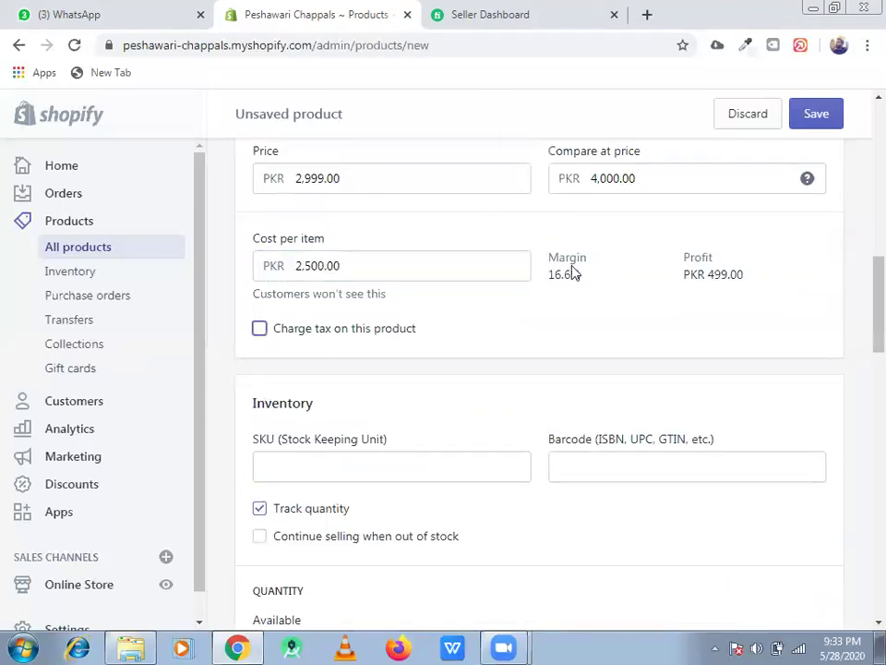
{"action": "scroll", "coordinate": [863, 293], "scroll_direction": "down", "scroll_amount": 1}
{"action": "left_click_drag", "start_coordinate": [859, 305], "coordinate": [857, 308]}
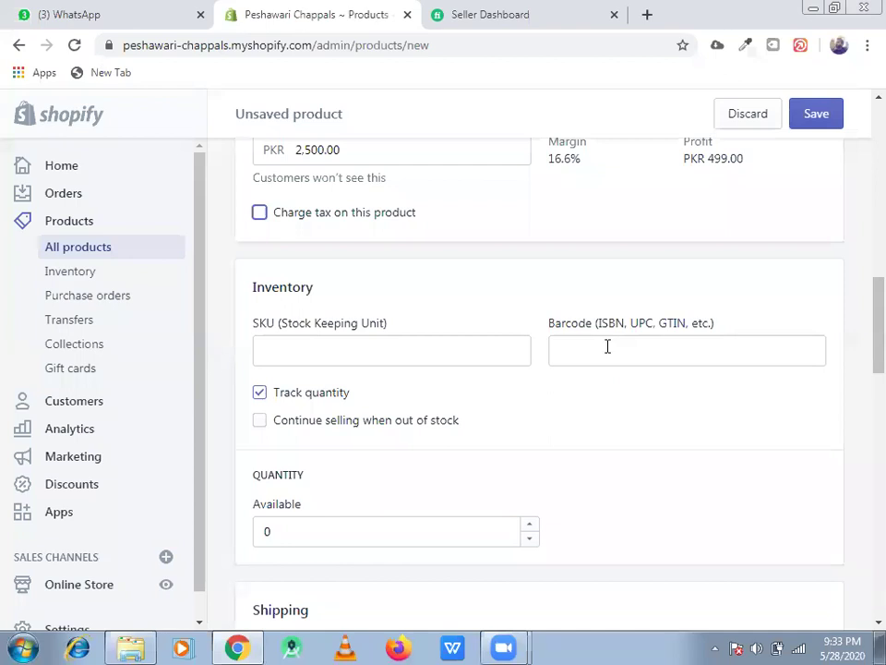
{"action": "left_click", "coordinate": [462, 351]}
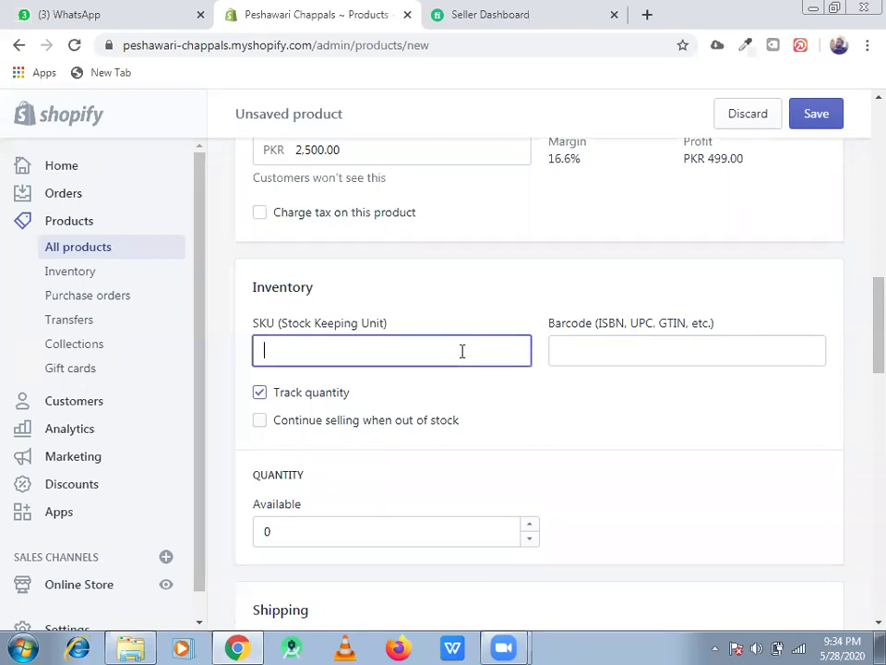
{"action": "left_click", "coordinate": [480, 415]}
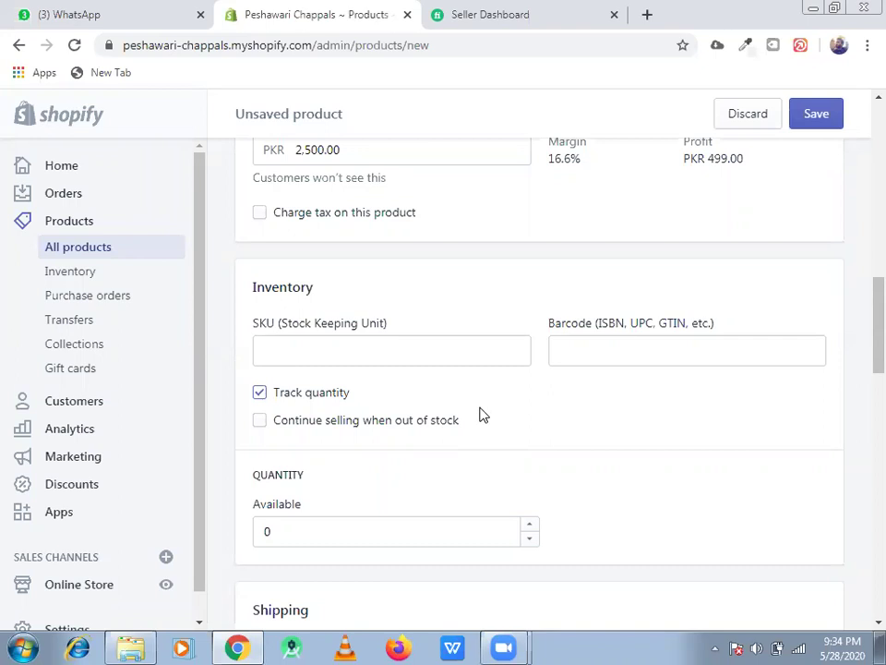
{"action": "left_click", "coordinate": [451, 347]}
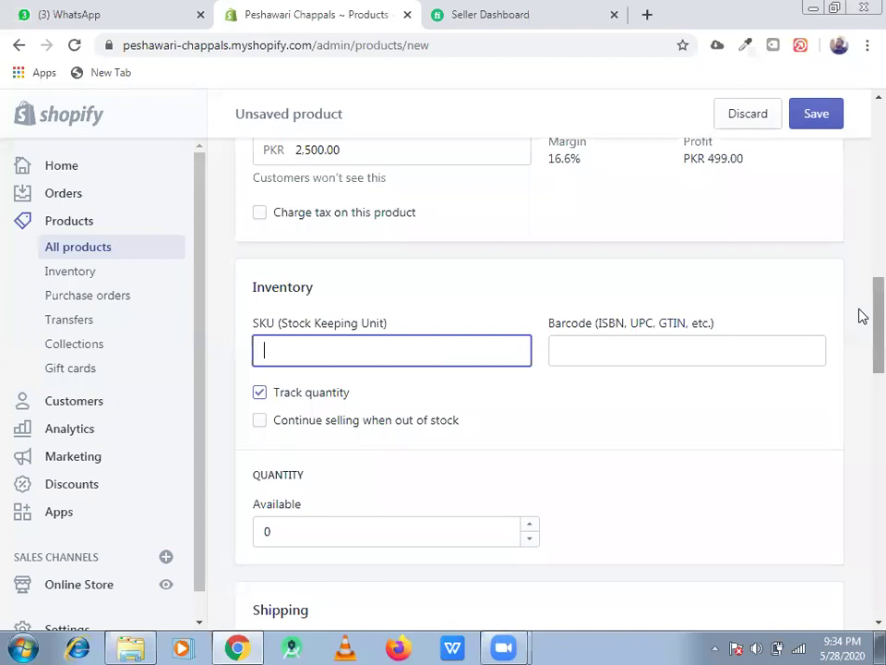
{"action": "scroll", "coordinate": [861, 197], "scroll_direction": "up", "scroll_amount": 10}
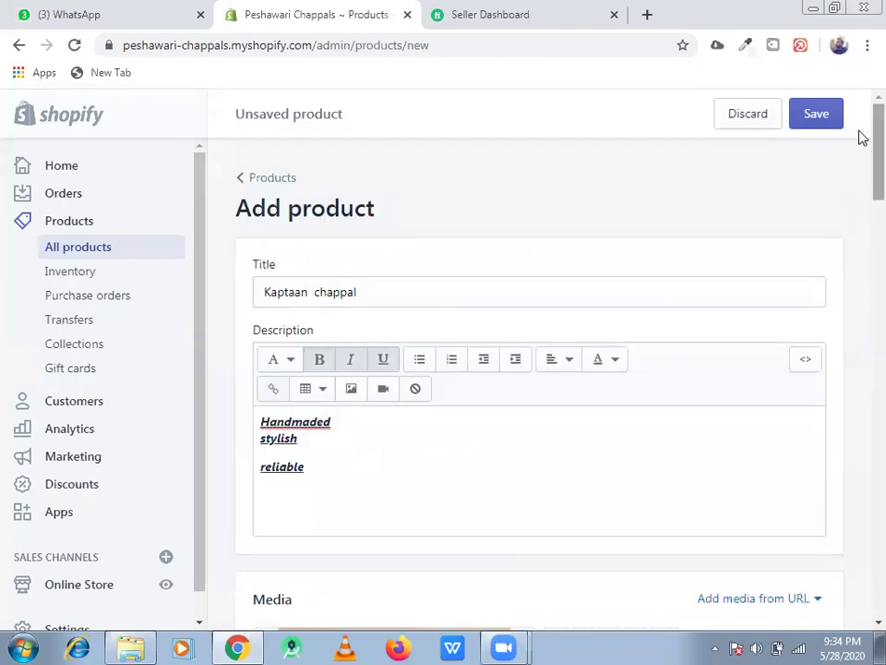
- Add "Peshawari" in front of the product title so it reads Peshawari Kaptaan chappal
{"action": "left_click", "coordinate": [264, 292]}
{"action": "type", "text": "PESHA"}
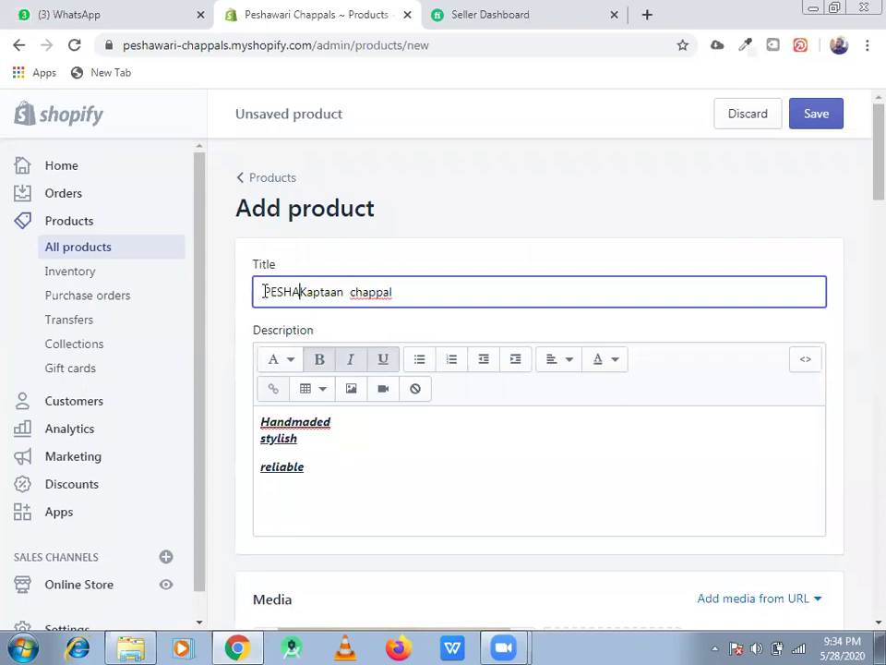
{"action": "key", "text": "BackSpace"}
{"action": "key", "text": "BackSpace"}
{"action": "key", "text": "BackSpace"}
{"action": "key", "text": "BackSpace"}
{"action": "type", "text": "e"}
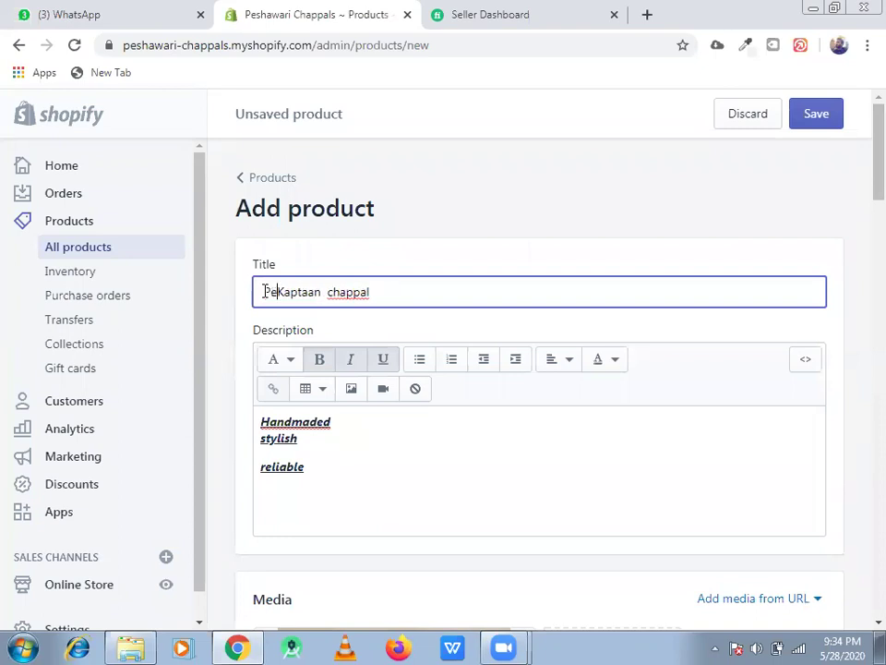
{"action": "type", "text": "shawari"}
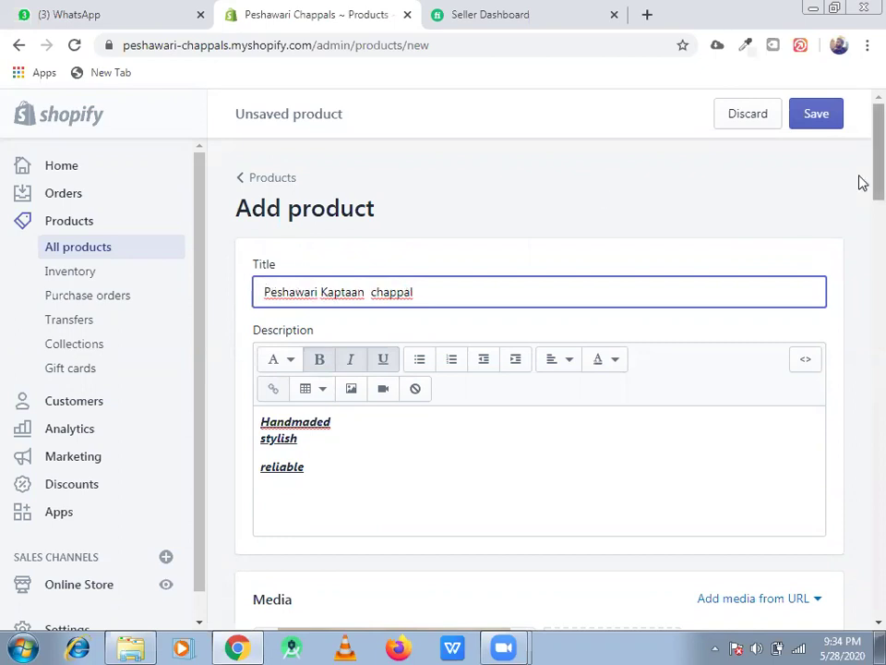
- Enter PKCMU as the product's SKU in the inventory details
{"action": "scroll", "coordinate": [861, 233], "scroll_direction": "down", "scroll_amount": 3}
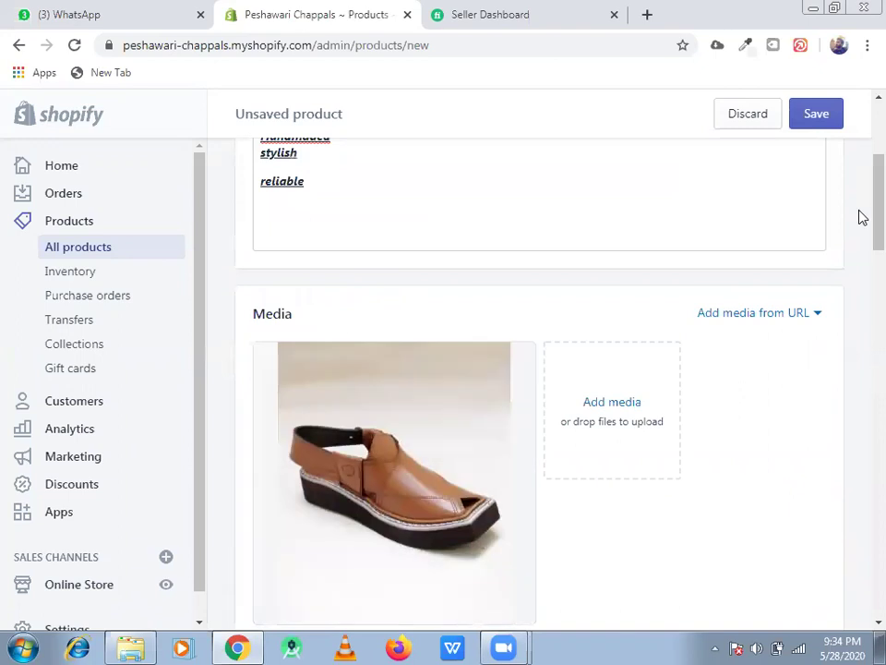
{"action": "scroll", "coordinate": [861, 251], "scroll_direction": "down", "scroll_amount": 2}
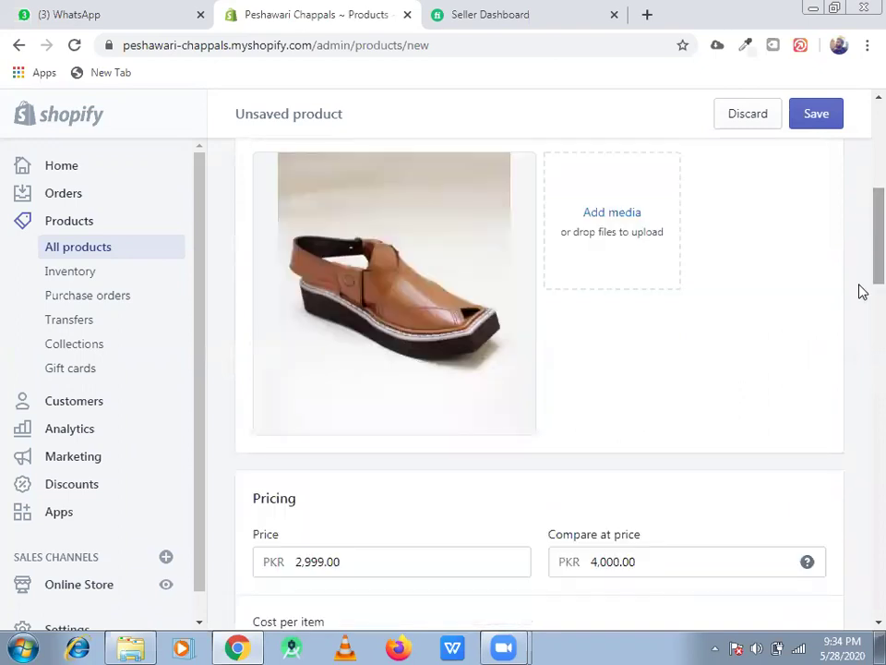
{"action": "scroll", "coordinate": [861, 320], "scroll_direction": "down", "scroll_amount": 4}
{"action": "scroll", "coordinate": [861, 348], "scroll_direction": "down", "scroll_amount": 2}
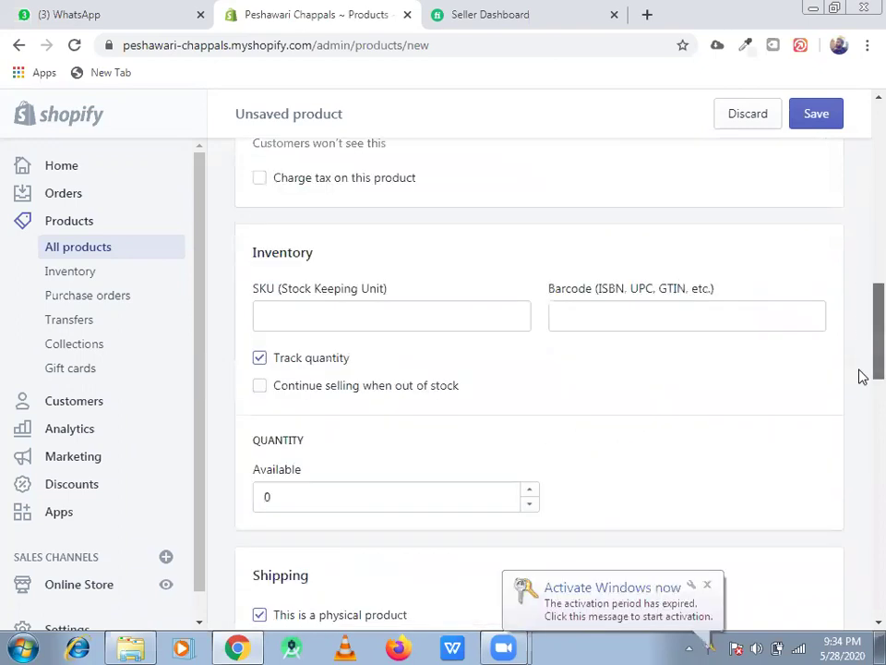
{"action": "scroll", "coordinate": [862, 411], "scroll_direction": "down", "scroll_amount": 4}
{"action": "scroll", "coordinate": [861, 360], "scroll_direction": "up", "scroll_amount": 4}
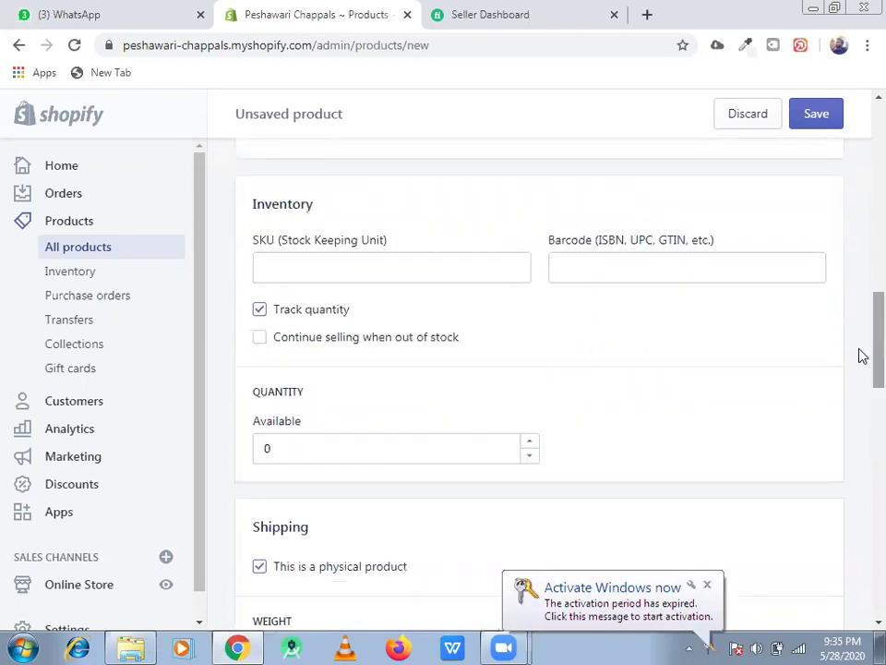
{"action": "left_click", "coordinate": [404, 263]}
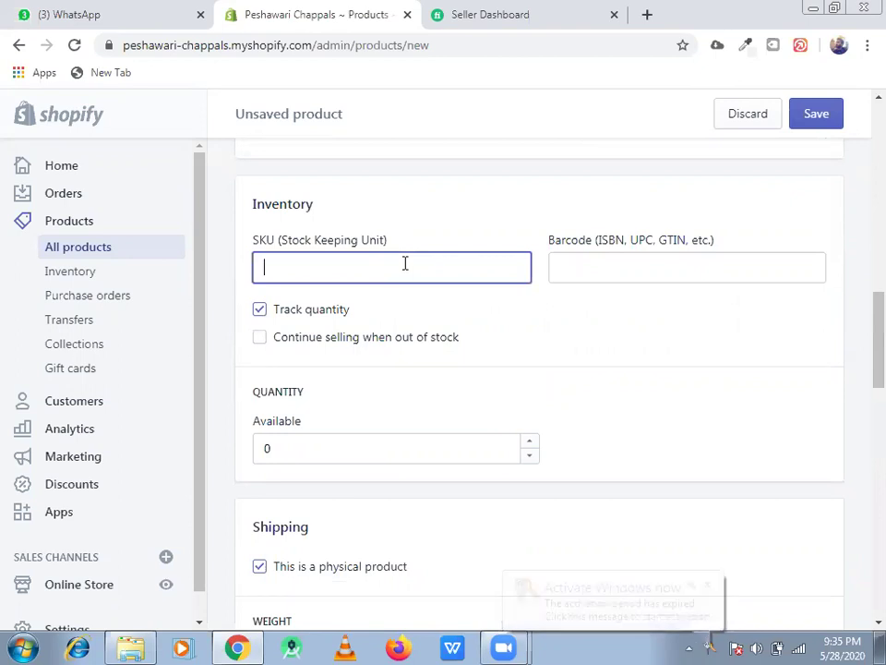
{"action": "type", "text": "P"}
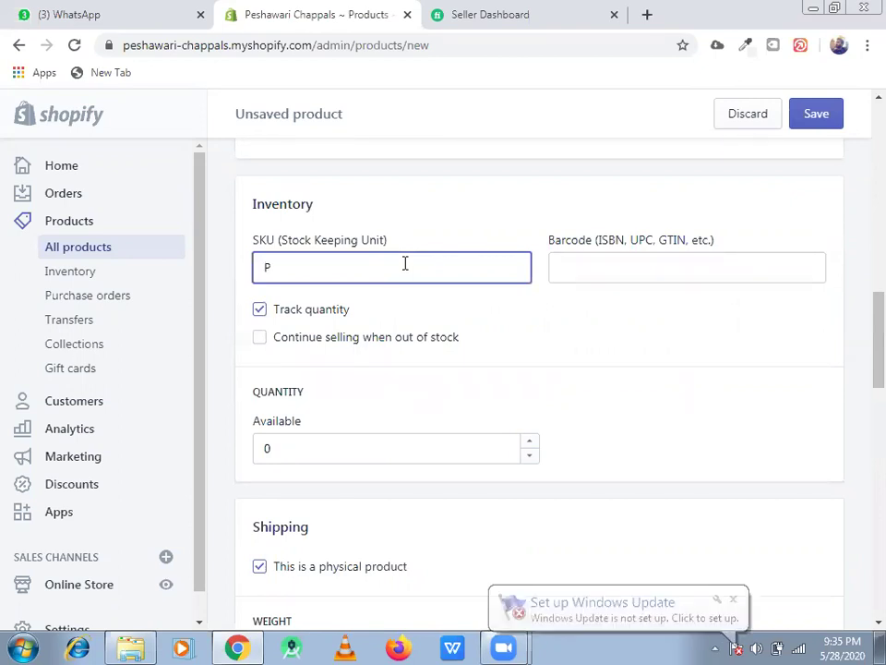
{"action": "type", "text": "K"}
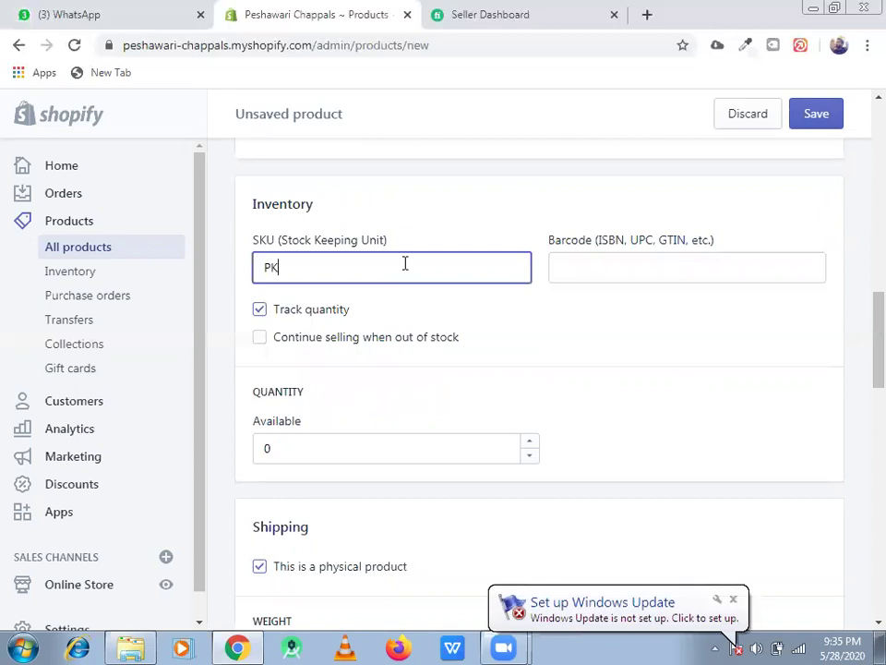
{"action": "type", "text": "C"}
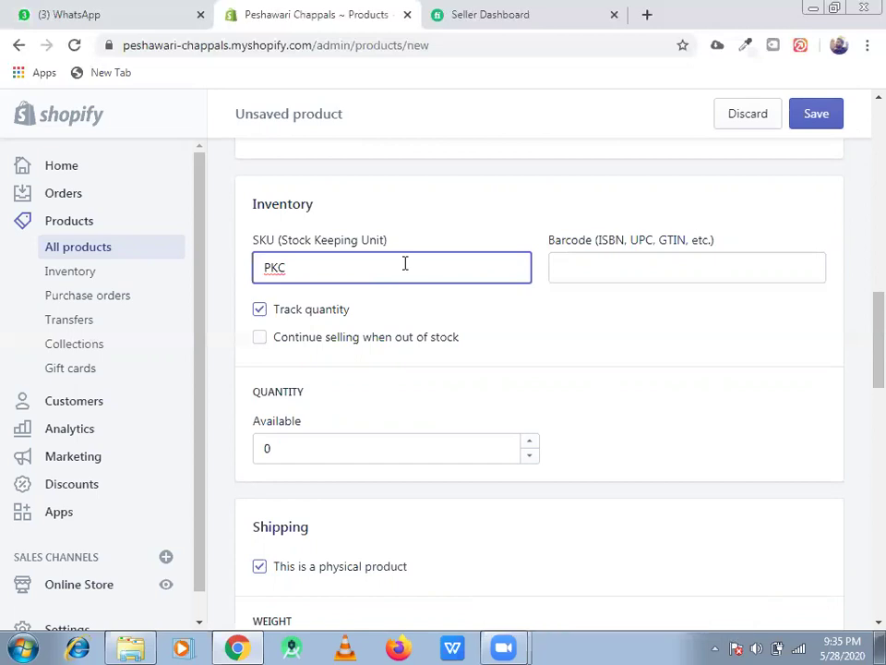
{"action": "type", "text": "M"}
{"action": "key", "text": "BackSpace"}
{"action": "type", "text": "B"}
{"action": "key", "text": "BackSpace"}
{"action": "type", "text": "MU"}
{"action": "left_click", "coordinate": [554, 259]}
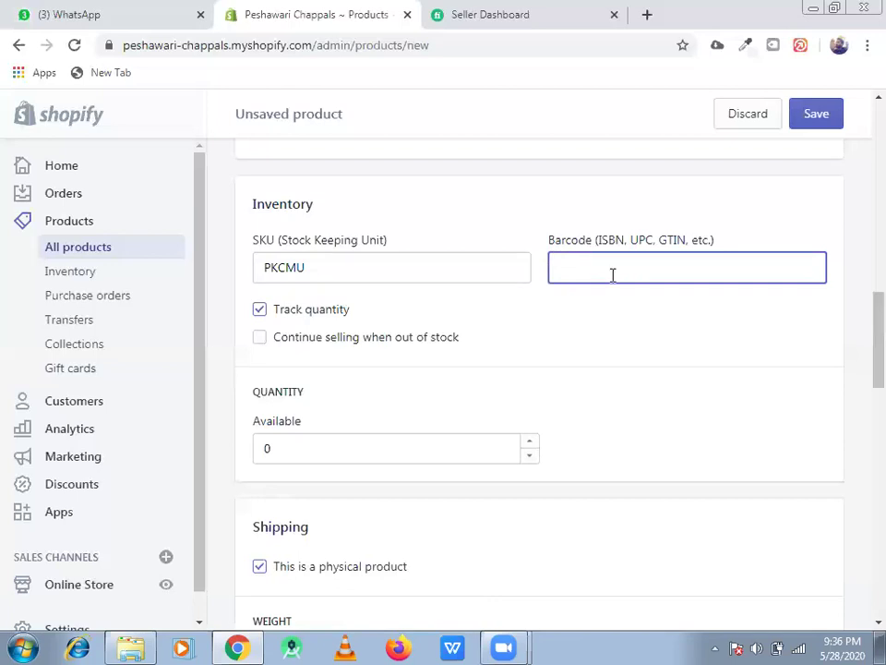
{"action": "left_click", "coordinate": [434, 255]}
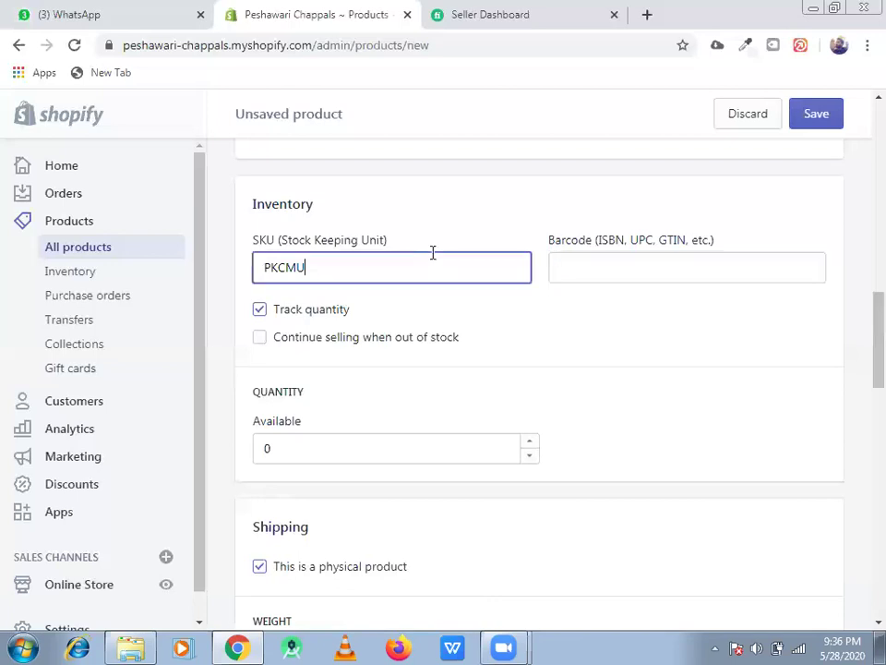
{"action": "left_click", "coordinate": [607, 262]}
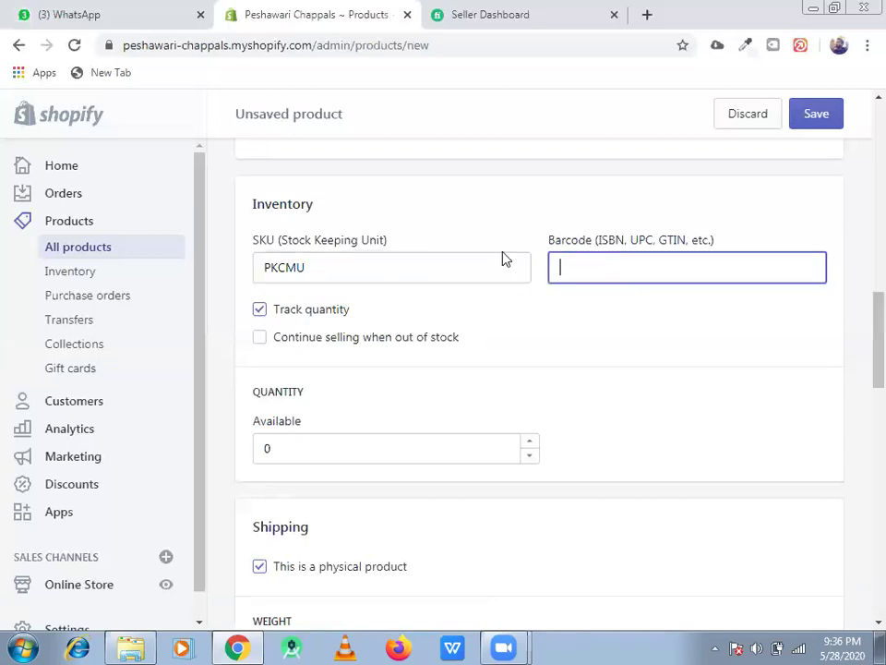
{"action": "left_click", "coordinate": [426, 255]}
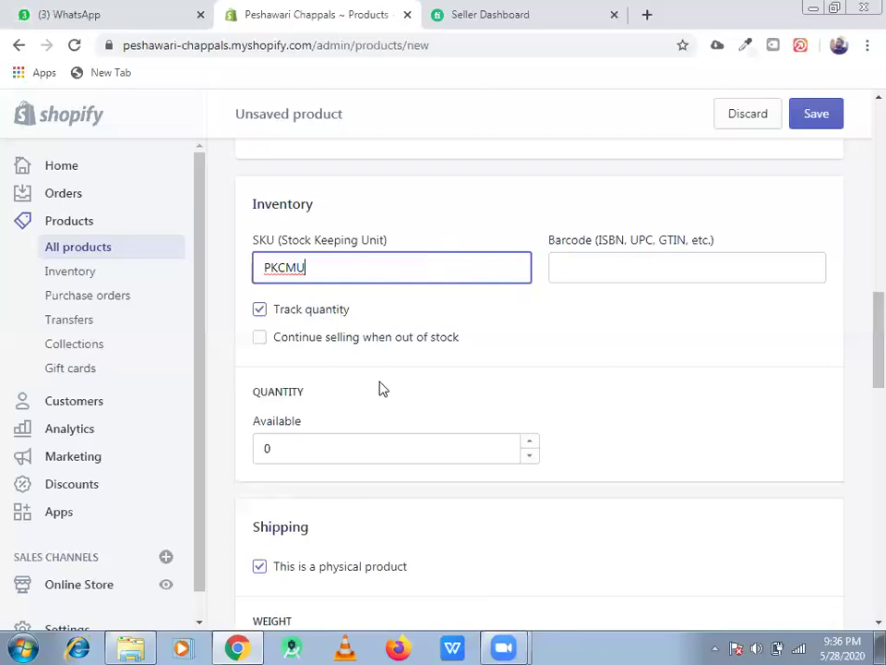
- Set the product's available quantity to 1000
{"action": "left_click", "coordinate": [386, 449]}
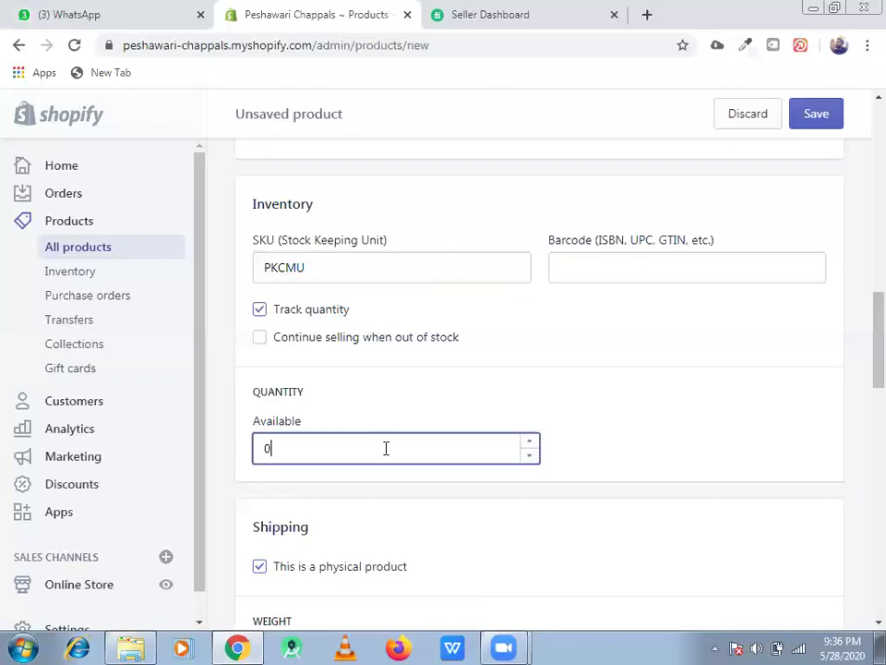
{"action": "key", "text": "BackSpace"}
{"action": "type", "text": "19"}
{"action": "key", "text": "BackSpace"}
{"action": "type", "text": "000"}
- Turn quantity tracking off and back on, and try the option to continue selling when out of stock
{"action": "left_click", "coordinate": [260, 310]}
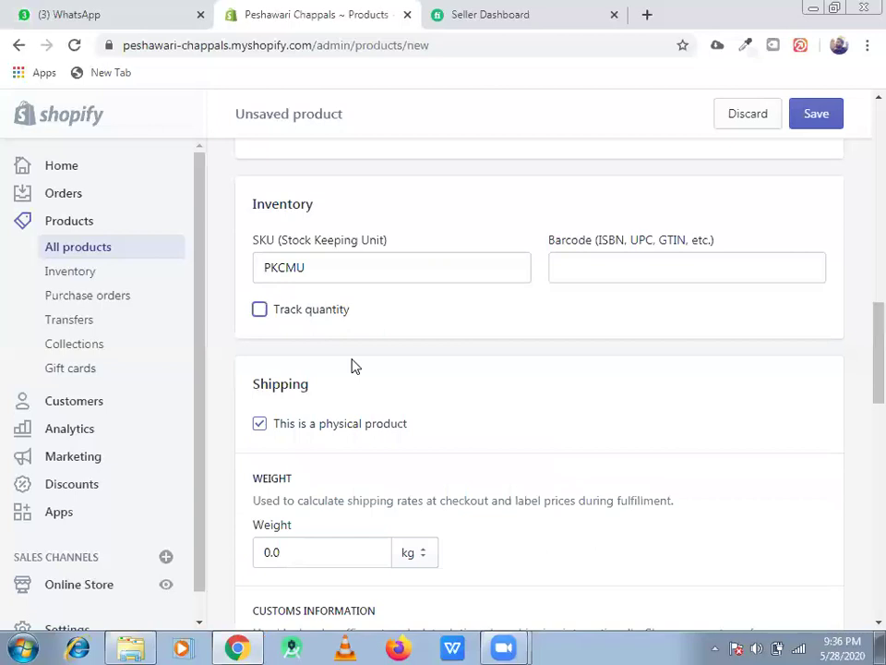
{"action": "left_click", "coordinate": [261, 311]}
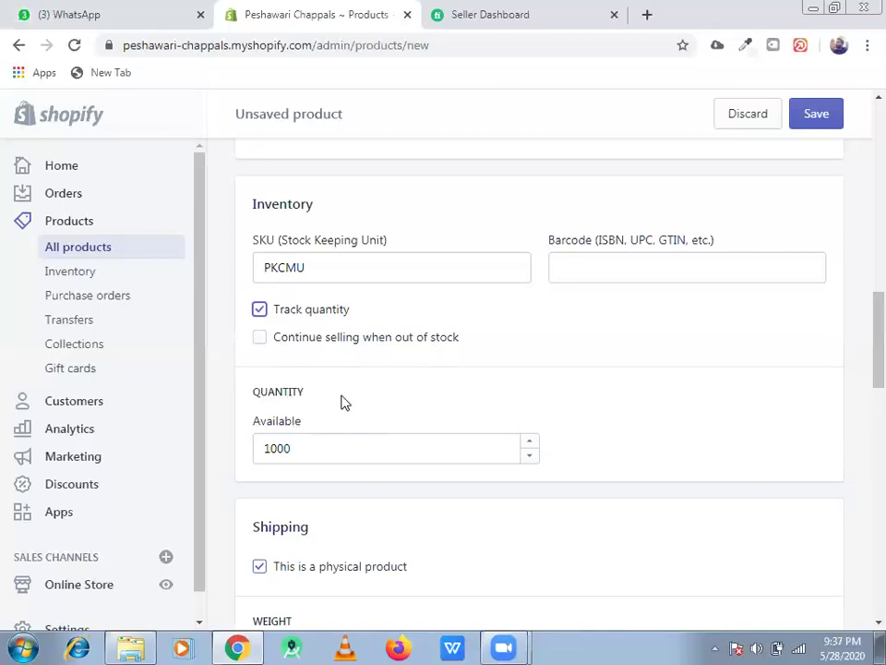
{"action": "left_click", "coordinate": [261, 339]}
{"action": "scroll", "coordinate": [587, 414], "scroll_direction": "down", "scroll_amount": 1}
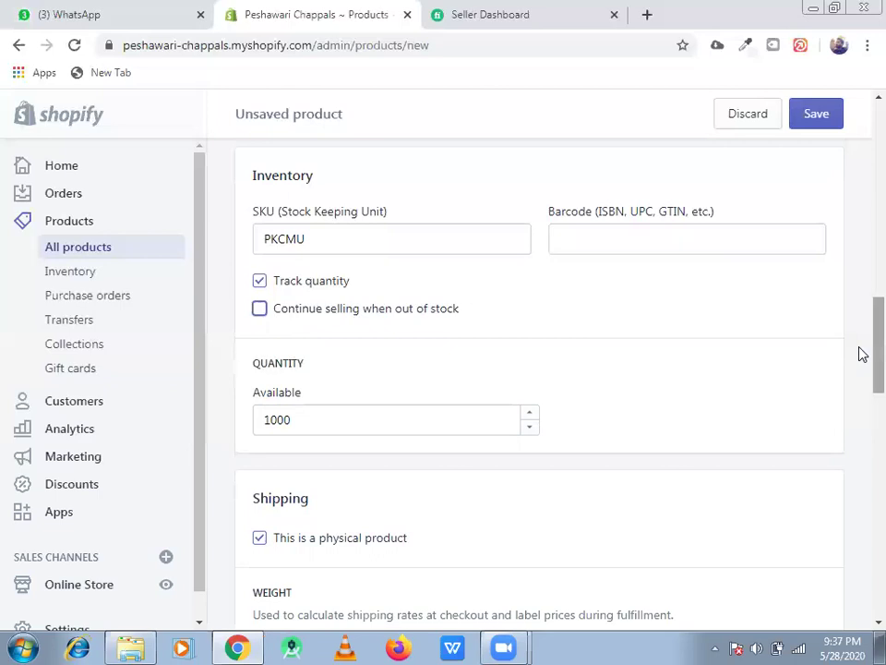
{"action": "scroll", "coordinate": [860, 368], "scroll_direction": "down", "scroll_amount": 2}
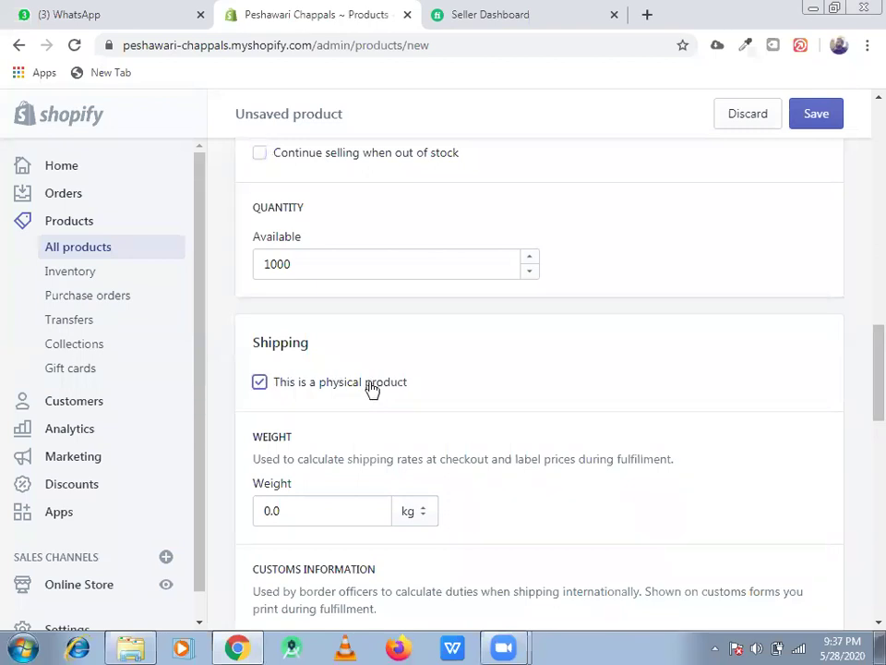
{"action": "scroll", "coordinate": [861, 333], "scroll_direction": "up", "scroll_amount": 6}
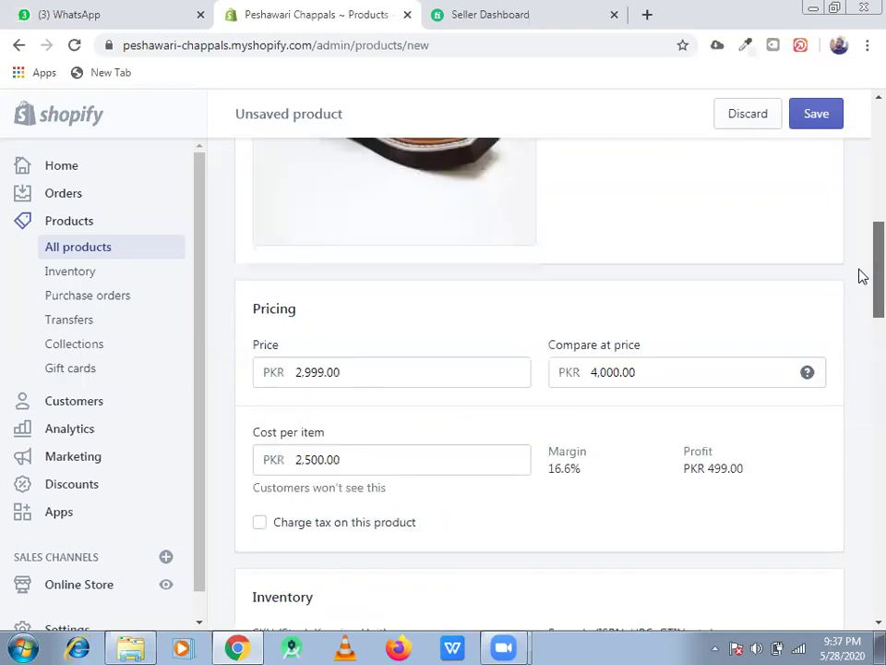
{"action": "scroll", "coordinate": [860, 273], "scroll_direction": "down", "scroll_amount": 1}
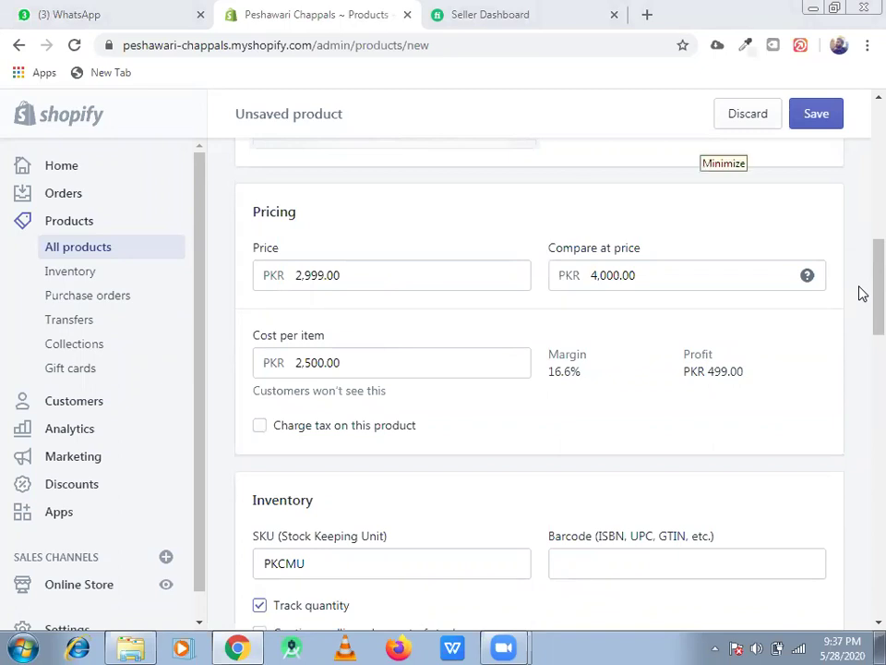
- Search Google for "barcode generator" in a new browser tab and open the Barcodes Inc free online generator
{"action": "left_click", "coordinate": [533, 11]}
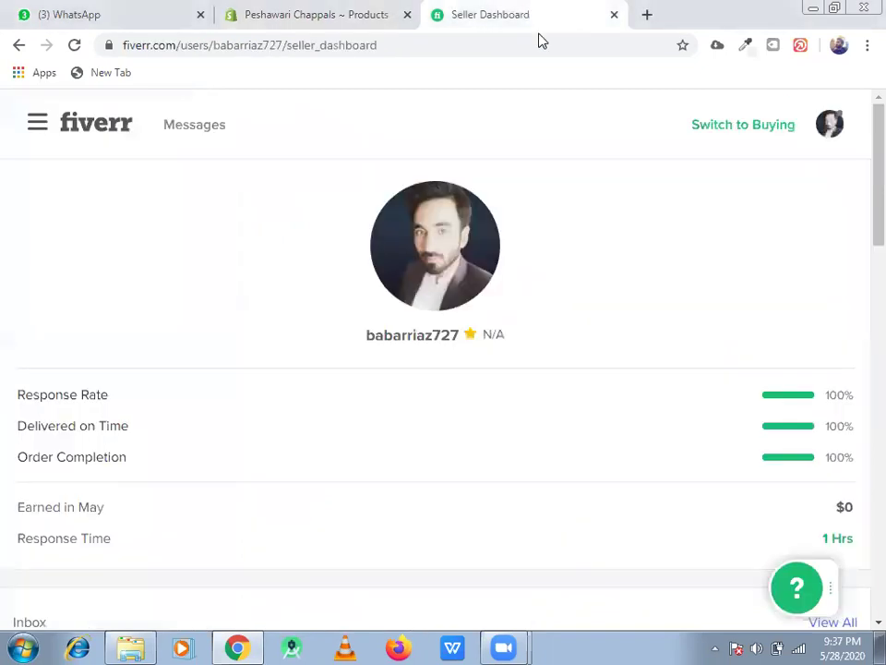
{"action": "left_click", "coordinate": [643, 14]}
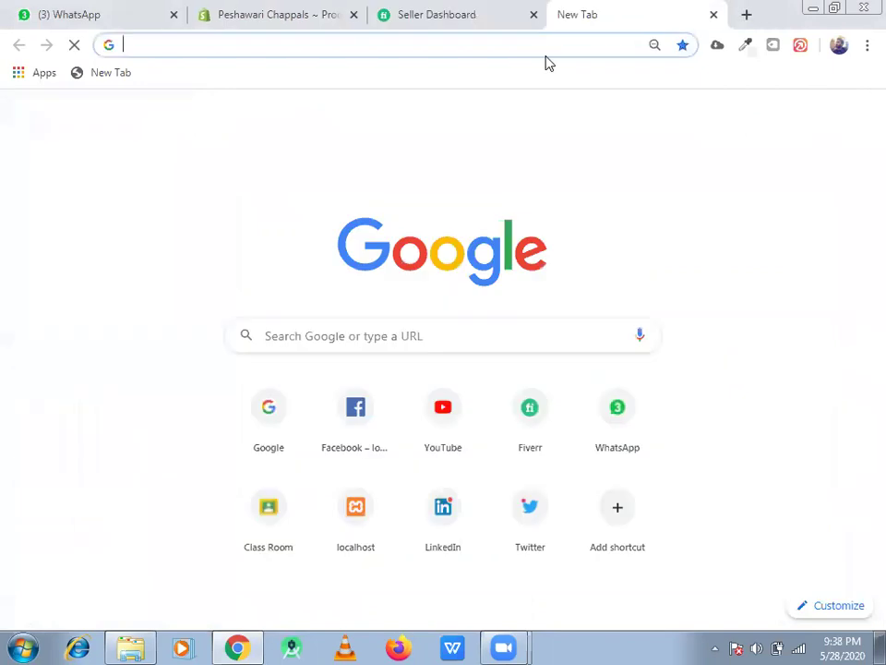
{"action": "type", "text": "g"}
{"action": "key", "text": "Return"}
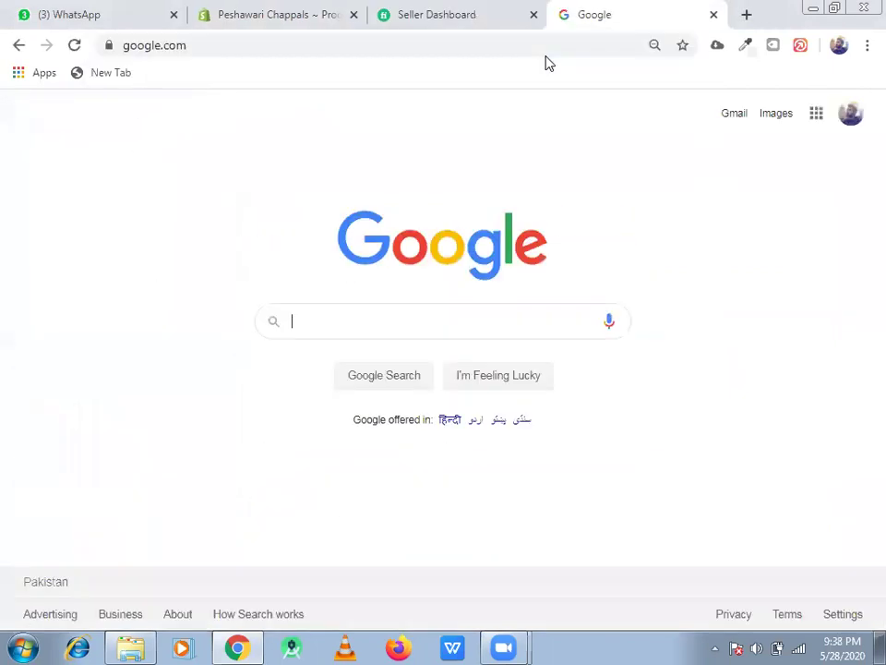
{"action": "type", "text": "bar "}
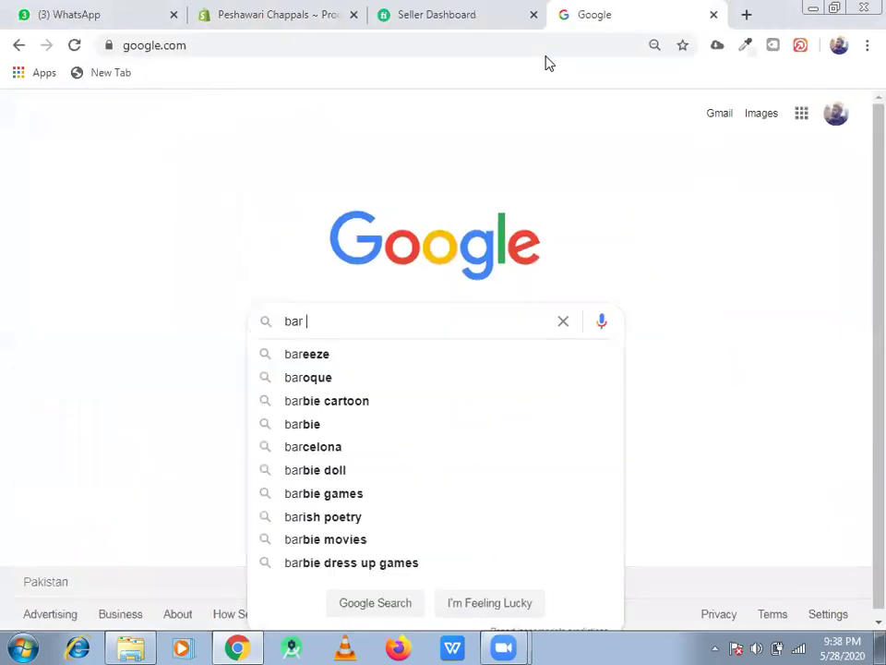
{"action": "type", "text": "co"}
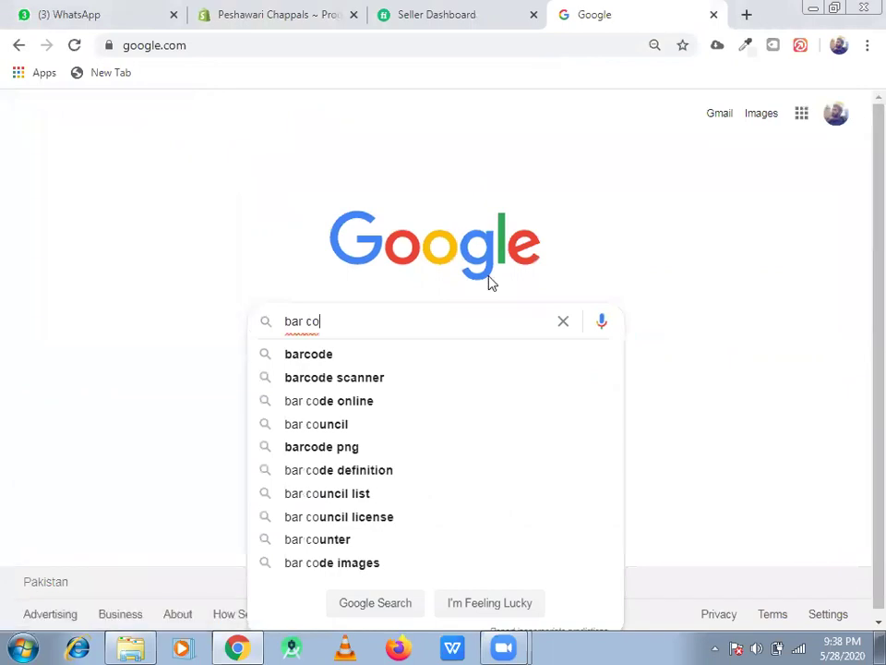
{"action": "type", "text": "de"}
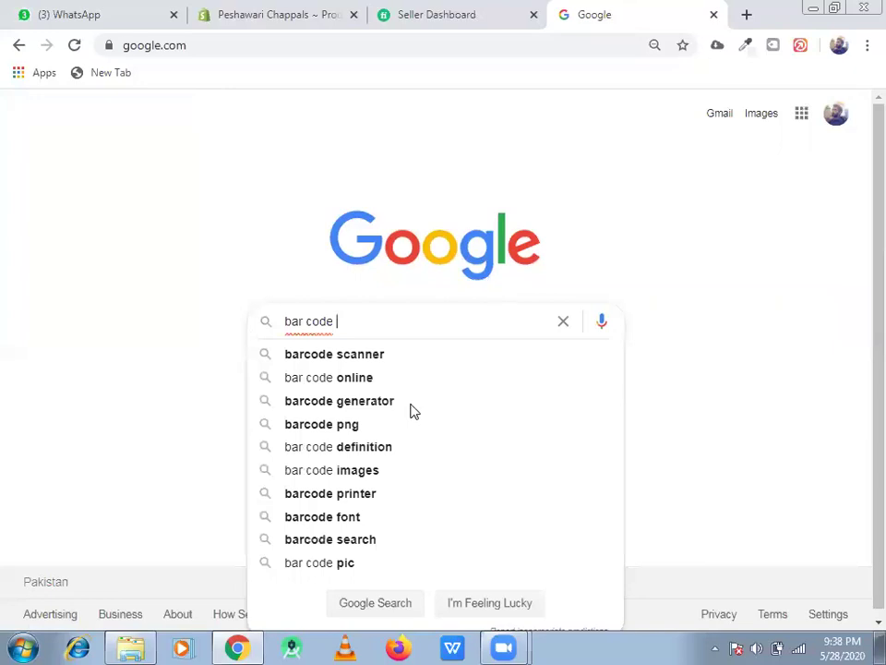
{"action": "left_click", "coordinate": [415, 409]}
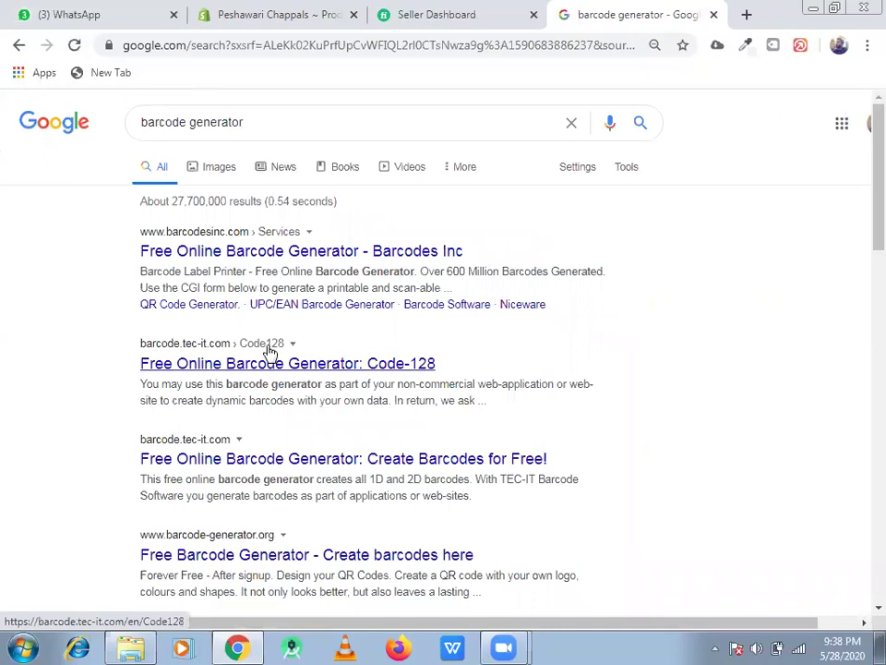
{"action": "left_click", "coordinate": [249, 254]}
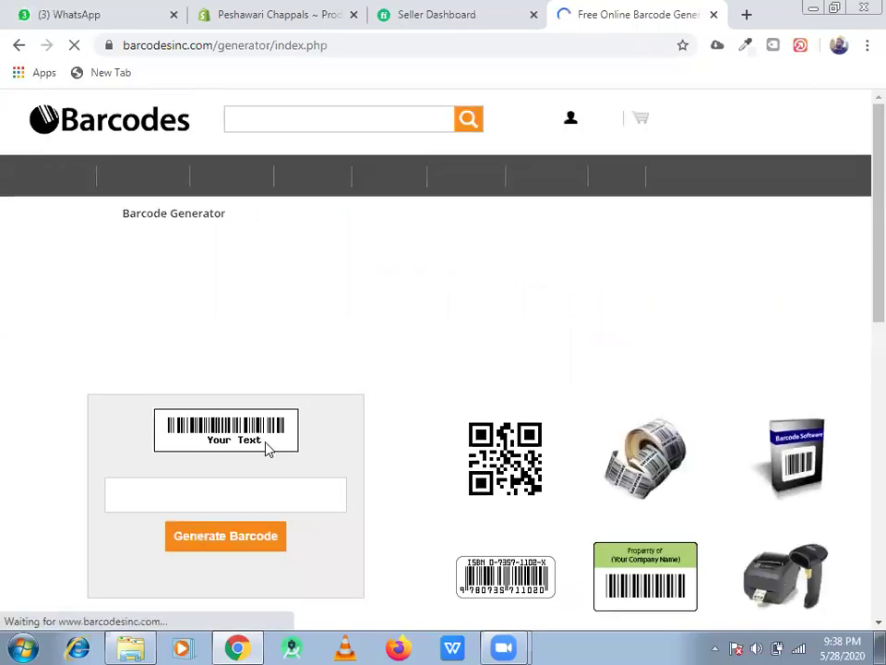
- Generate a barcode for the text PKCMU in place of the sample text
{"action": "left_click_drag", "start_coordinate": [233, 511], "coordinate": [55, 511]}
{"action": "key", "text": "BackSpace"}
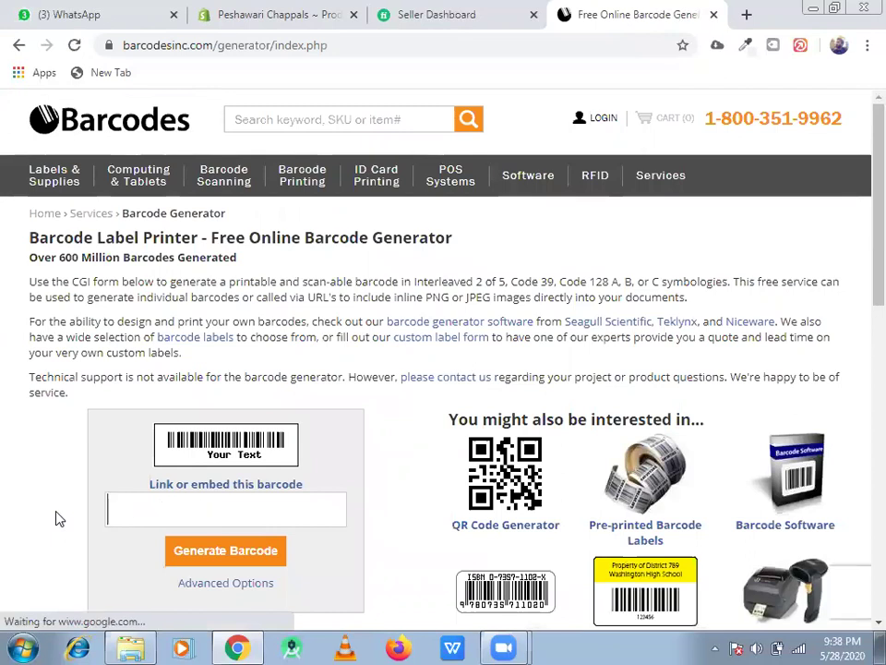
{"action": "type", "text": "PKCMU"}
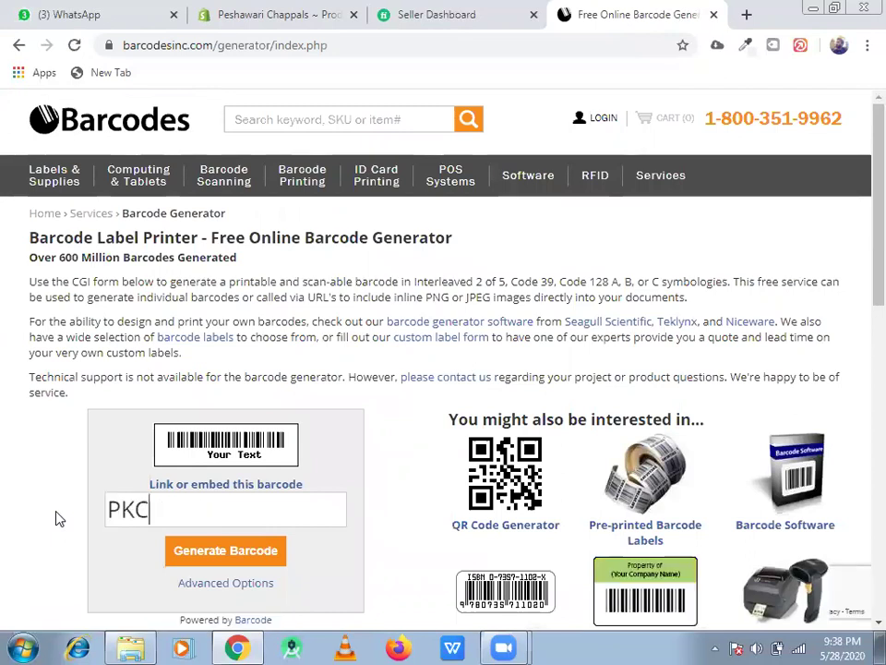
{"action": "left_click", "coordinate": [219, 558]}
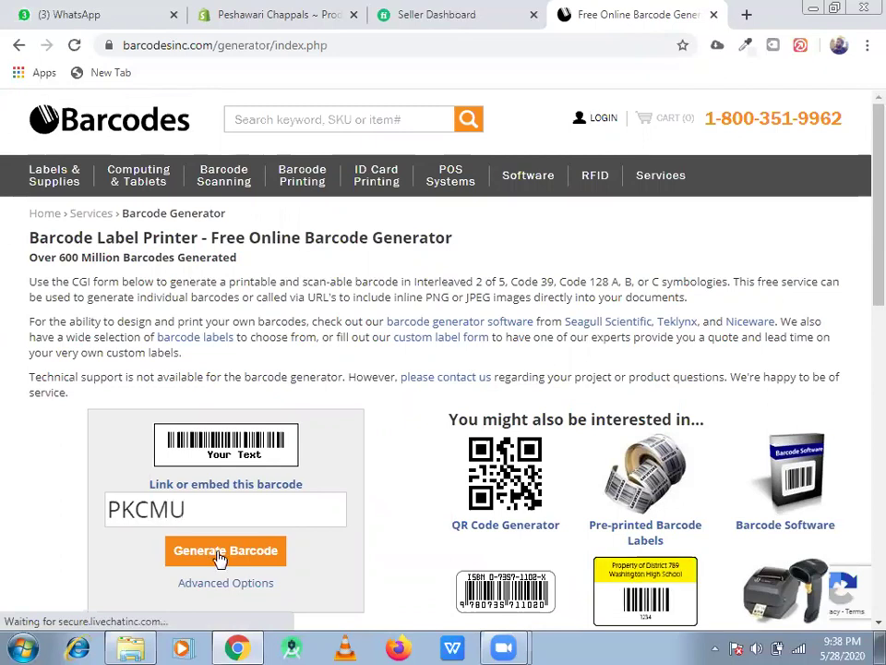
{"action": "scroll", "coordinate": [861, 249], "scroll_direction": "down", "scroll_amount": 2}
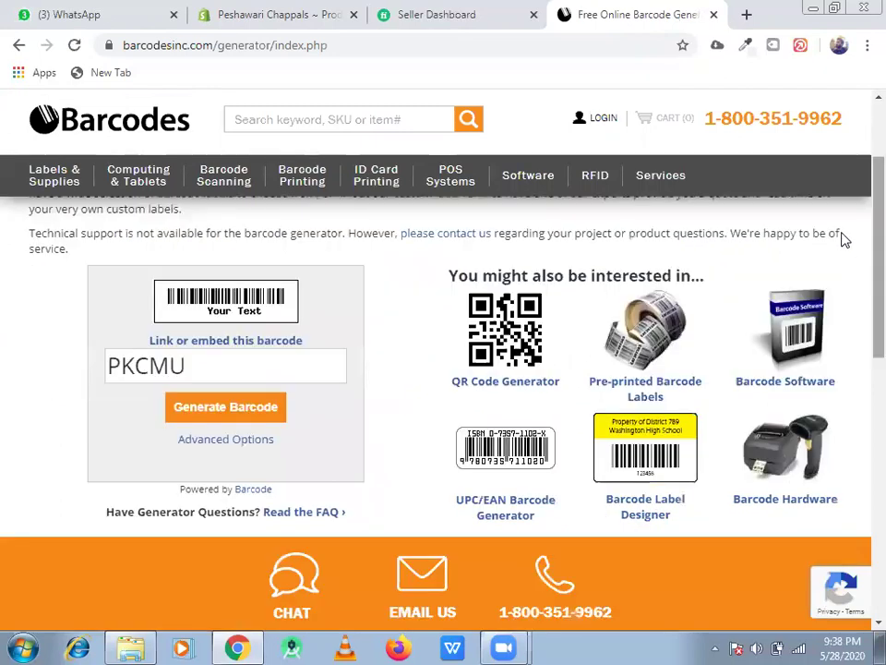
{"action": "left_click", "coordinate": [248, 395]}
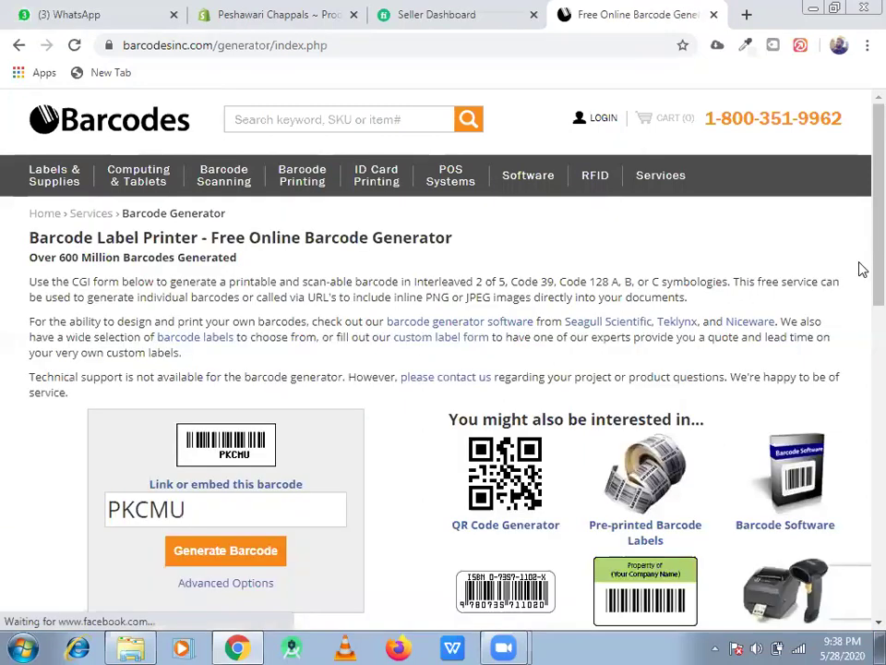
- Show the link and embed codes of the generated PKCMU barcode and copy its link
{"action": "scroll", "coordinate": [862, 268], "scroll_direction": "down", "scroll_amount": 2}
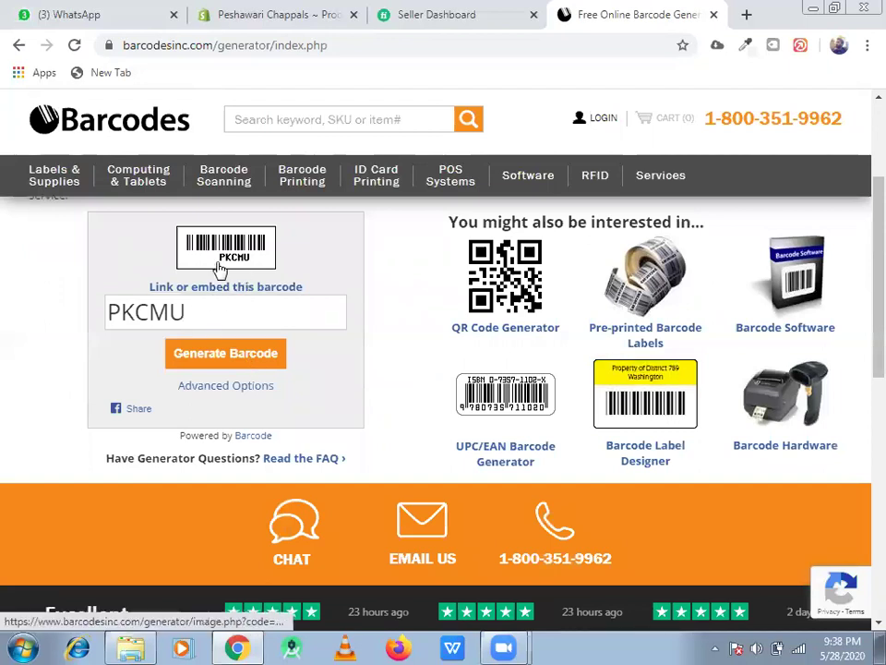
{"action": "scroll", "coordinate": [247, 263], "scroll_direction": "up", "scroll_amount": 3}
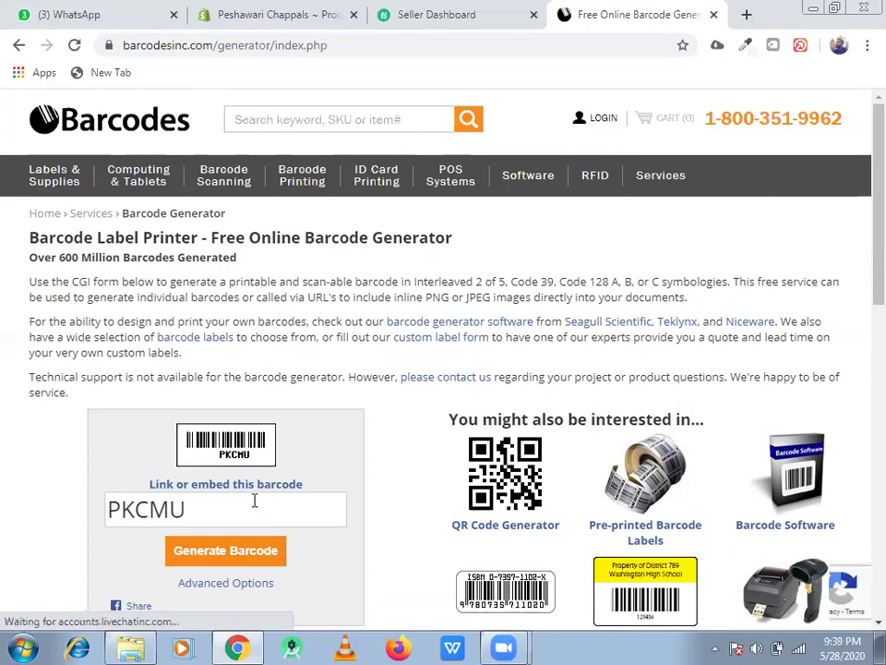
{"action": "left_click", "coordinate": [235, 489]}
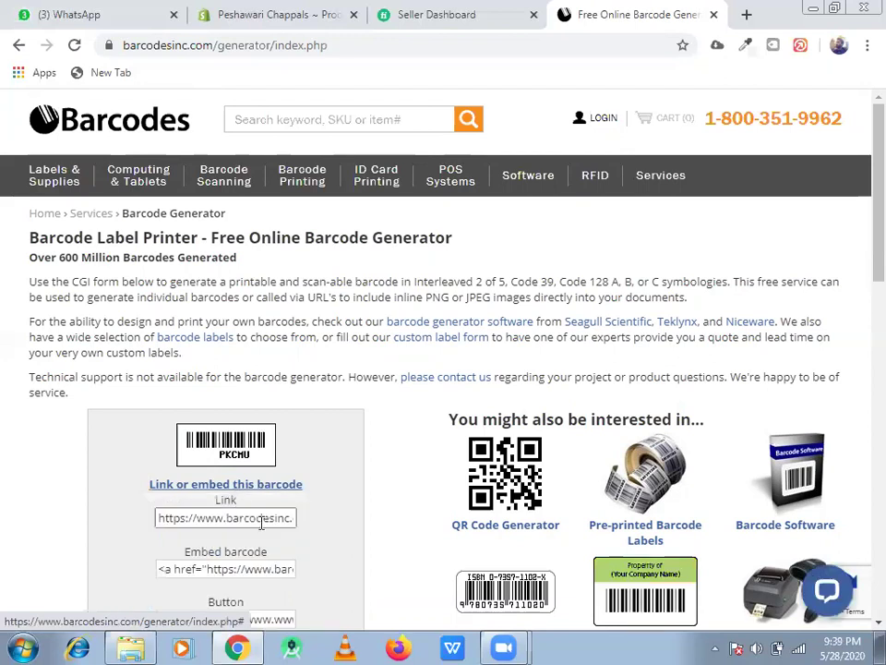
{"action": "scroll", "coordinate": [861, 201], "scroll_direction": "down", "scroll_amount": 1}
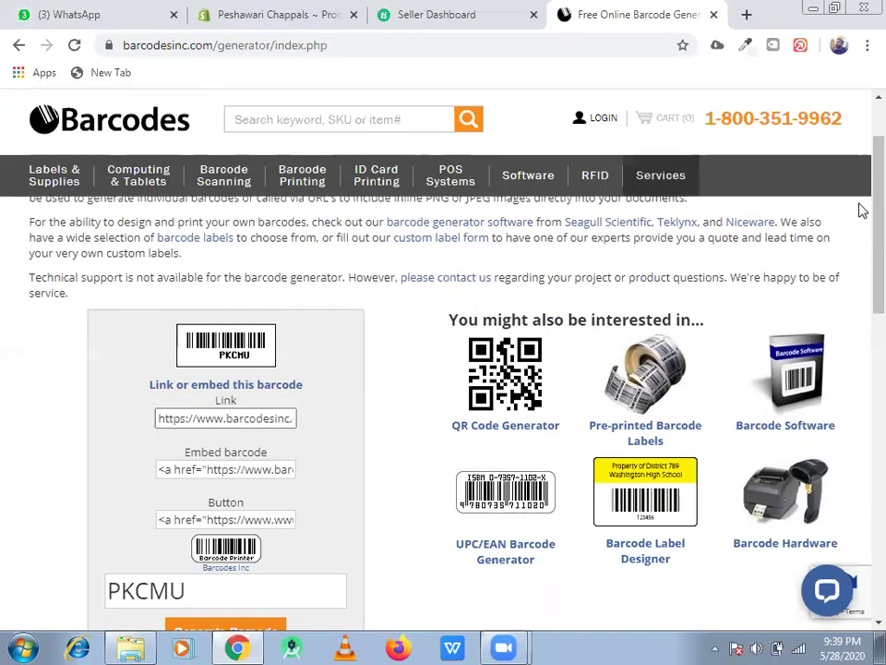
{"action": "scroll", "coordinate": [859, 222], "scroll_direction": "down", "scroll_amount": 1}
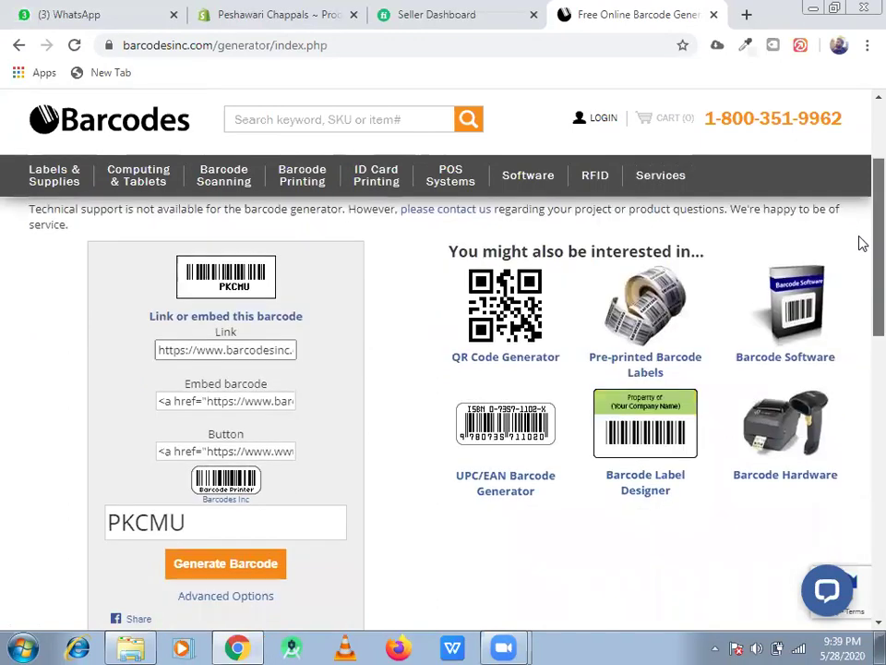
{"action": "scroll", "coordinate": [832, 346], "scroll_direction": "down", "scroll_amount": 1}
{"action": "scroll", "coordinate": [861, 309], "scroll_direction": "up", "scroll_amount": 1}
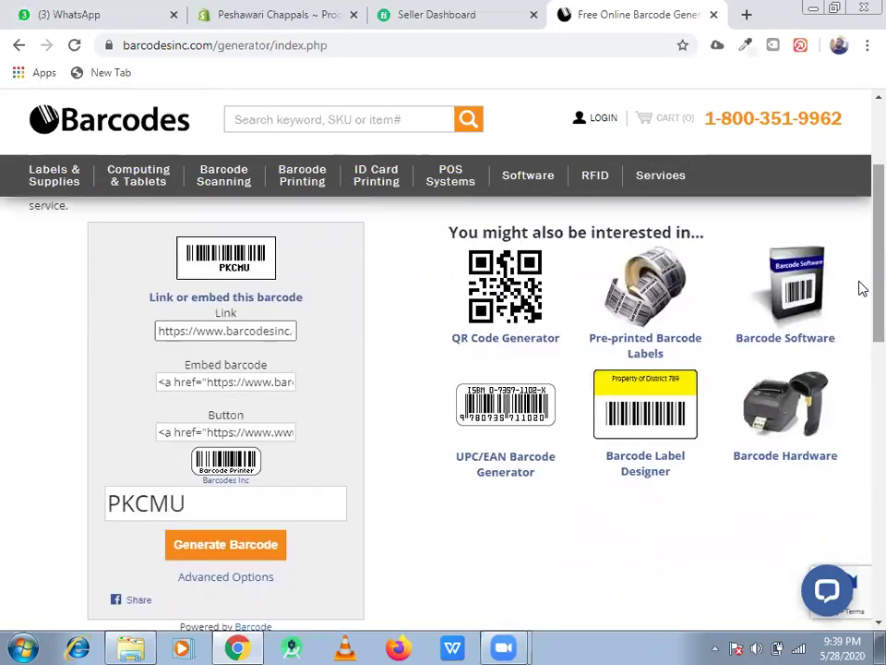
{"action": "left_click", "coordinate": [256, 382]}
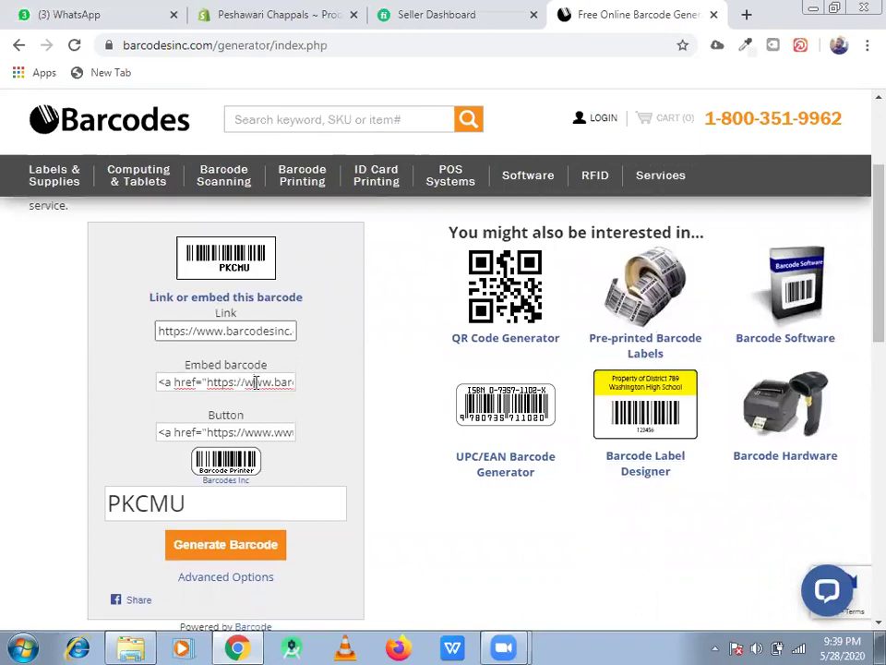
{"action": "key", "text": "ctrl+a"}
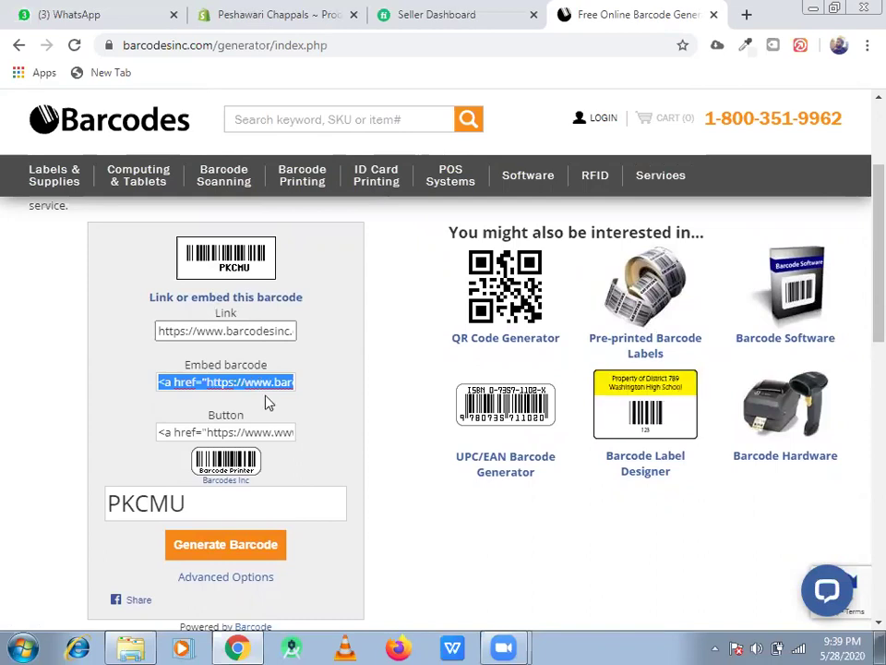
{"action": "left_click", "coordinate": [242, 334]}
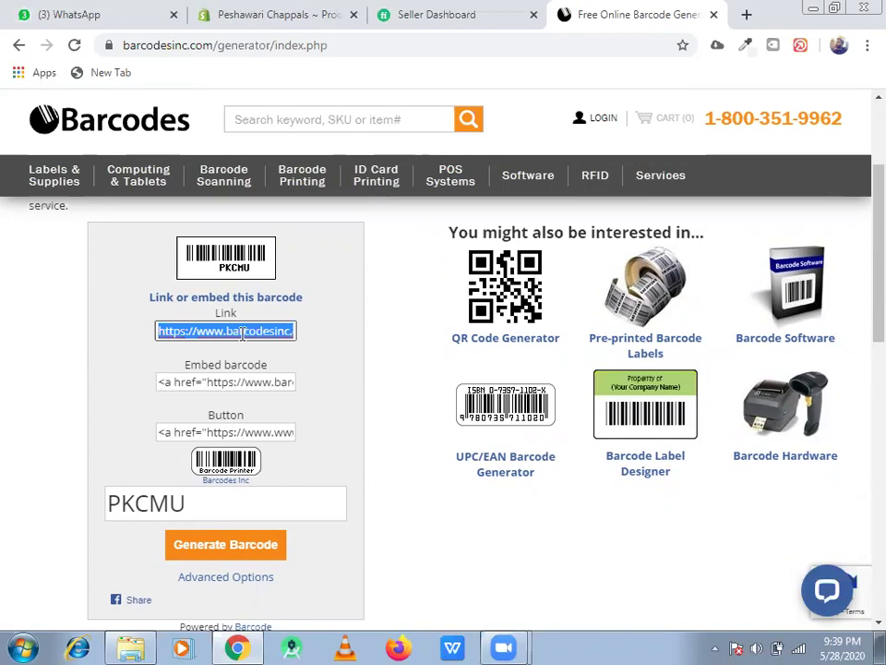
- Try pasting the barcode link into the Barcode field of the unsaved Shopify product, and clear the field again
{"action": "left_click", "coordinate": [346, 9]}
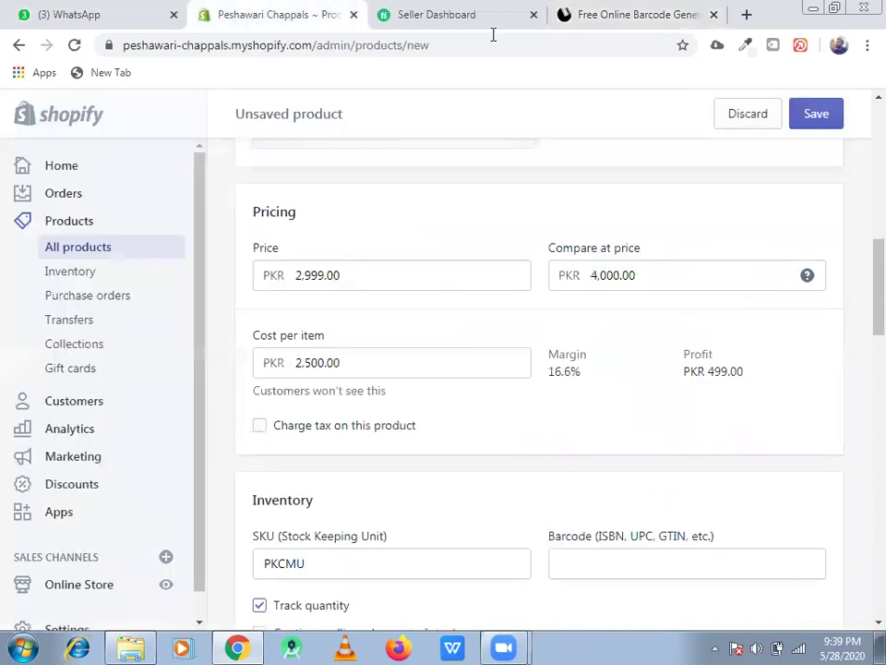
{"action": "scroll", "coordinate": [860, 218], "scroll_direction": "up", "scroll_amount": 2}
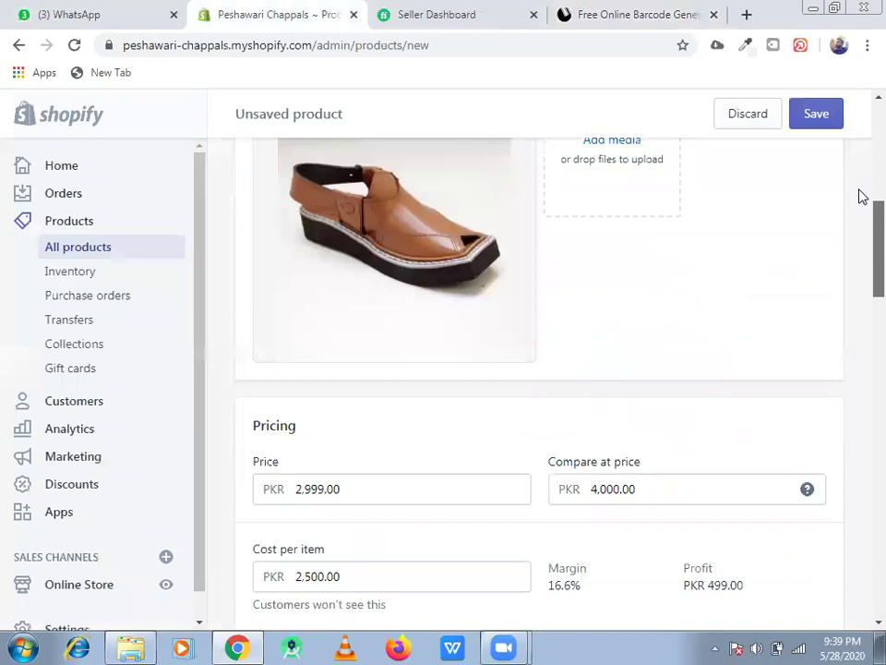
{"action": "scroll", "coordinate": [862, 183], "scroll_direction": "up", "scroll_amount": 5}
{"action": "scroll", "coordinate": [862, 265], "scroll_direction": "down", "scroll_amount": 7}
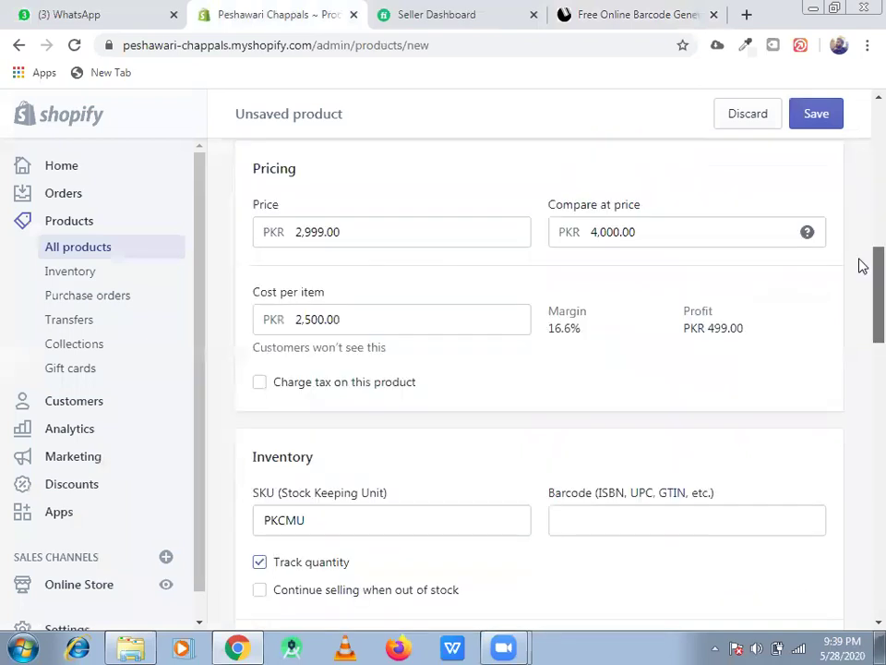
{"action": "scroll", "coordinate": [736, 336], "scroll_direction": "down", "scroll_amount": 1}
{"action": "scroll", "coordinate": [711, 395], "scroll_direction": "down", "scroll_amount": 1}
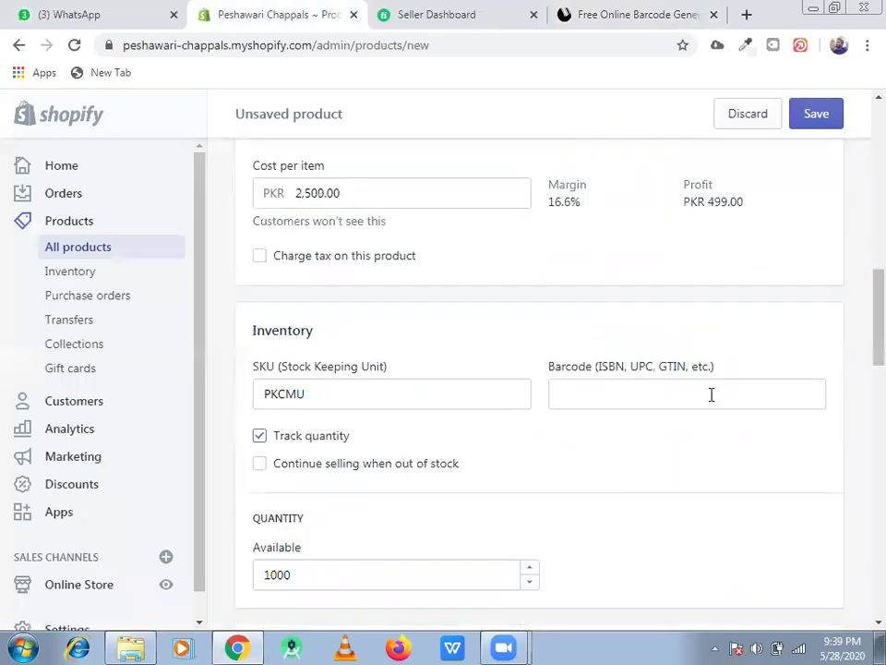
{"action": "left_click", "coordinate": [711, 394]}
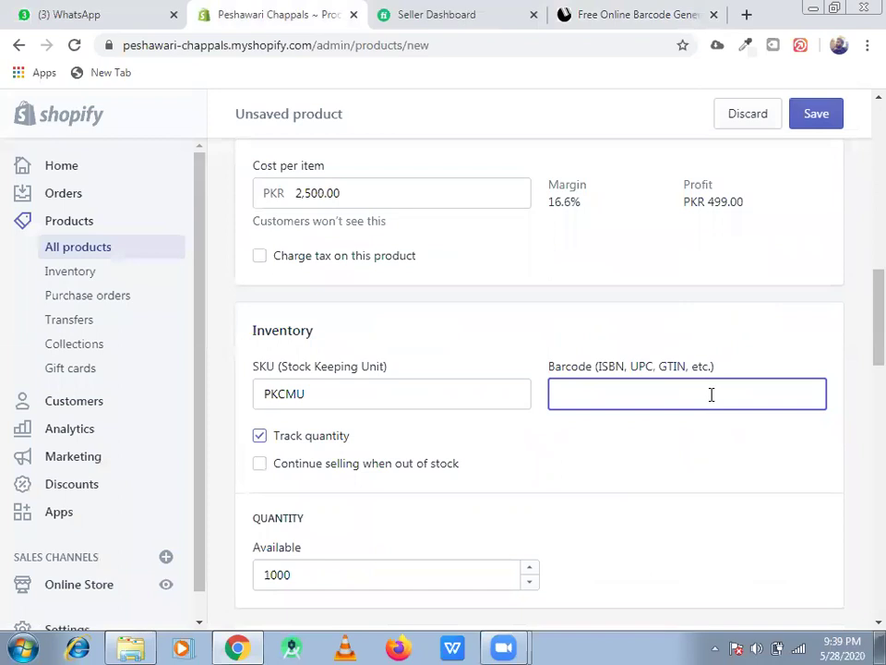
{"action": "key", "text": "ctrl+v"}
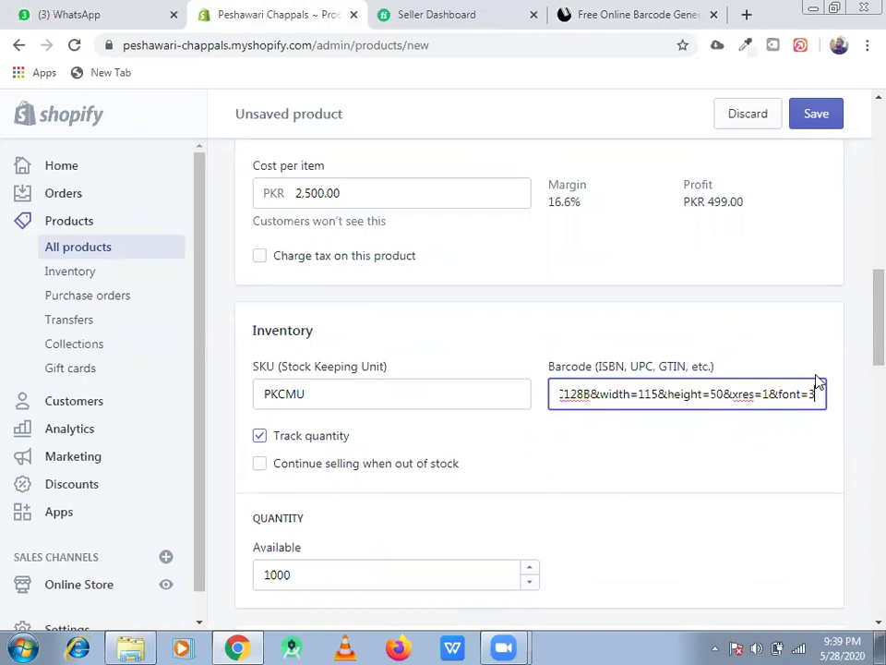
{"action": "key", "text": "ctrl+a"}
{"action": "key", "text": "BackSpace"}
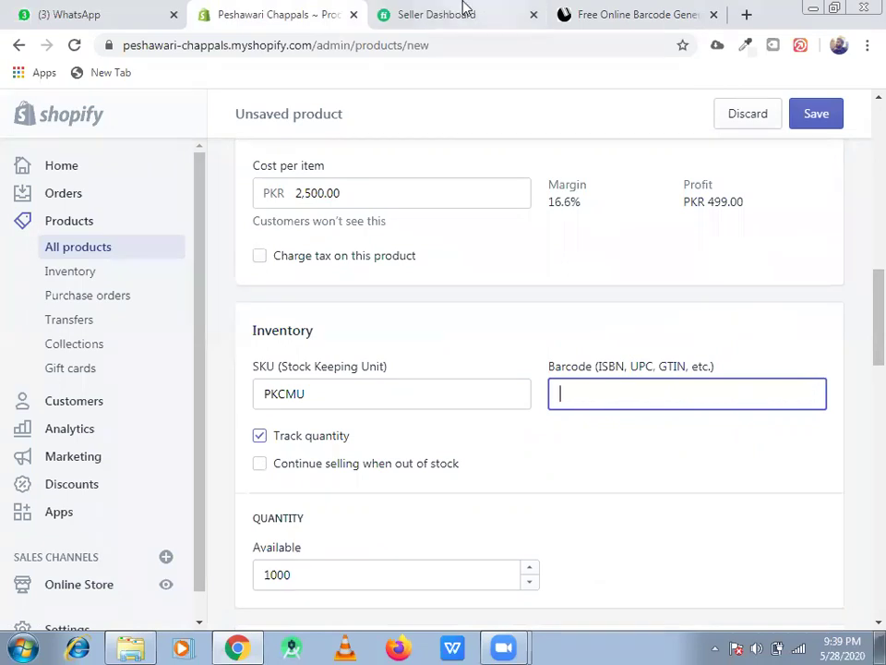
- Check the embed and button codes of the PKCMU barcode on the generator page, and return to the product form
{"action": "left_click", "coordinate": [628, 11]}
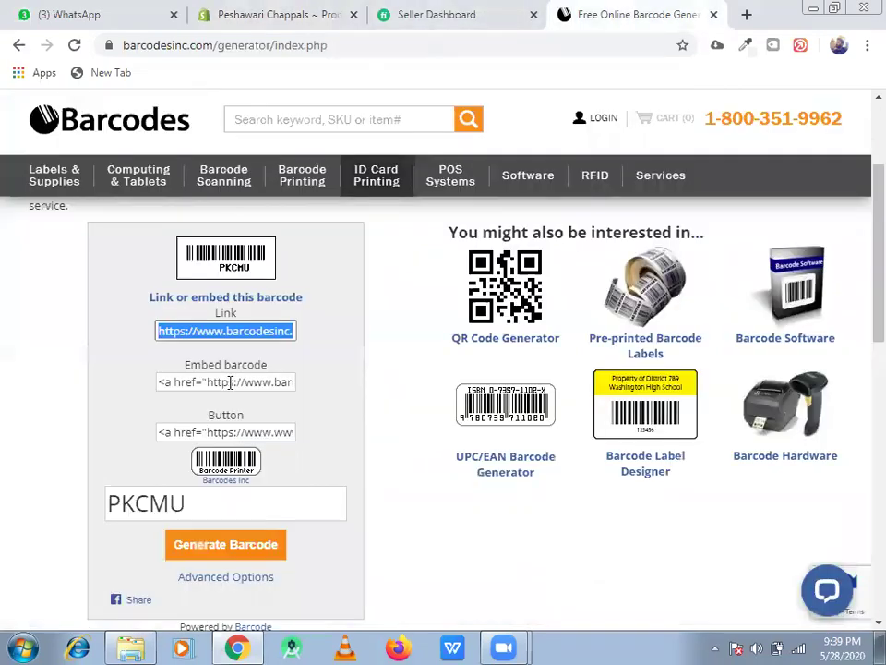
{"action": "left_click", "coordinate": [236, 384]}
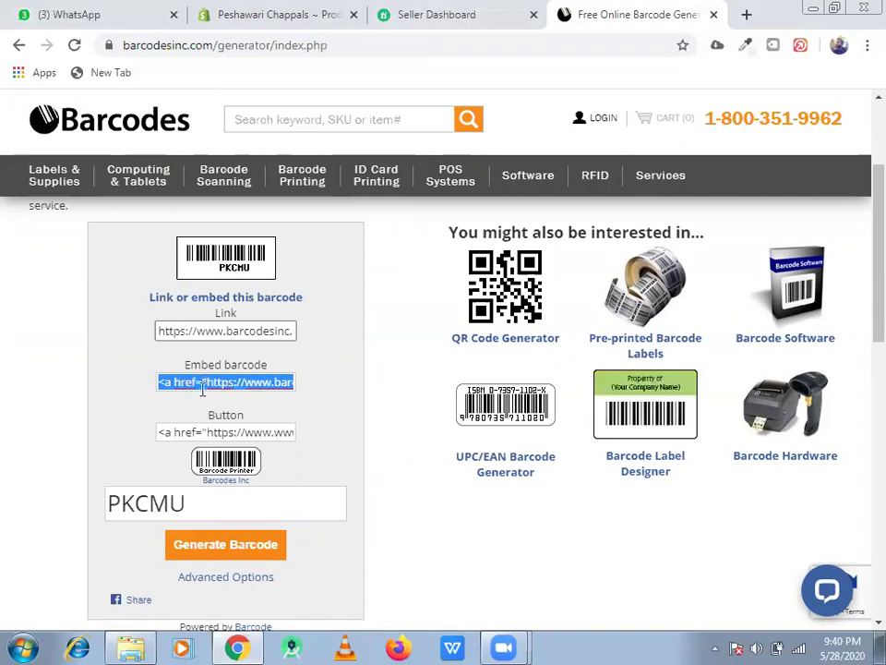
{"action": "left_click", "coordinate": [240, 432]}
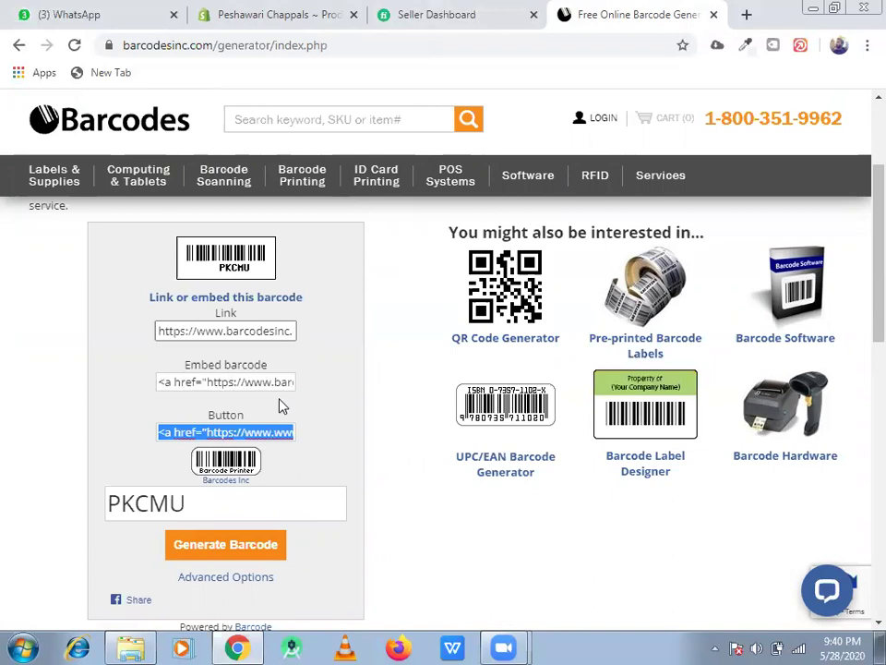
{"action": "left_click", "coordinate": [249, 11]}
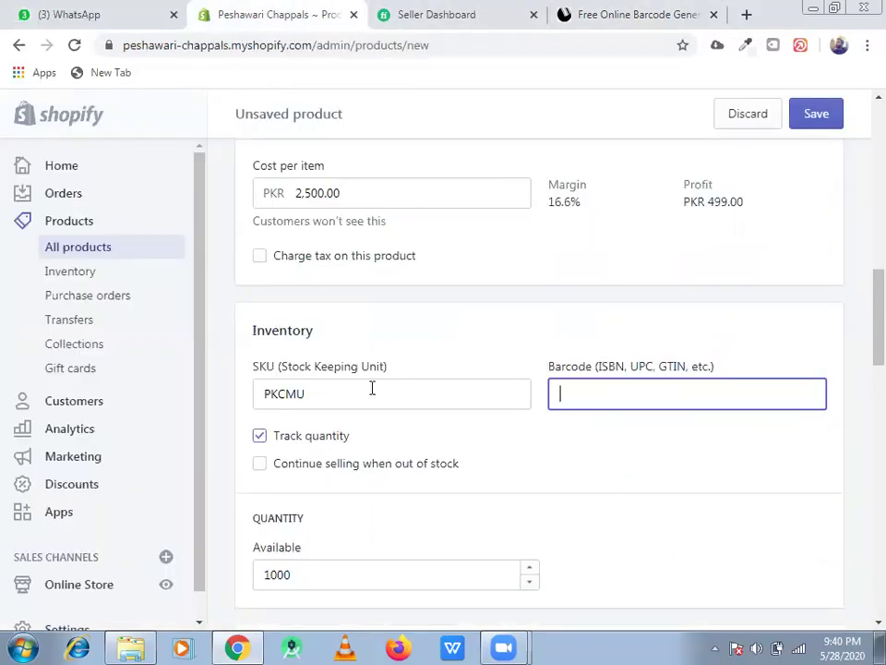
{"action": "left_click", "coordinate": [519, 472]}
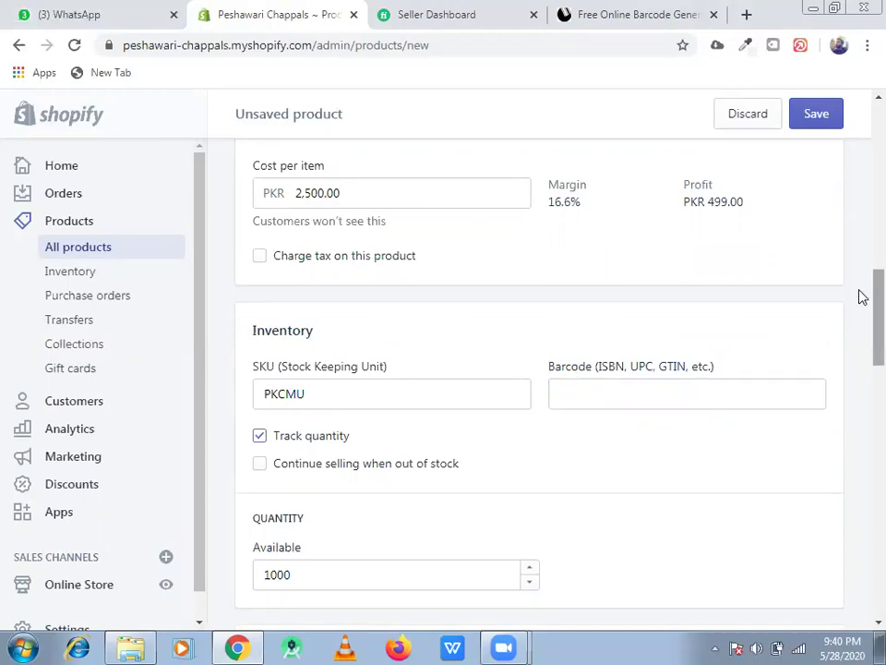
- Set the product's shipping weight to 1 kg
{"action": "left_click_drag", "start_coordinate": [862, 296], "coordinate": [863, 312]}
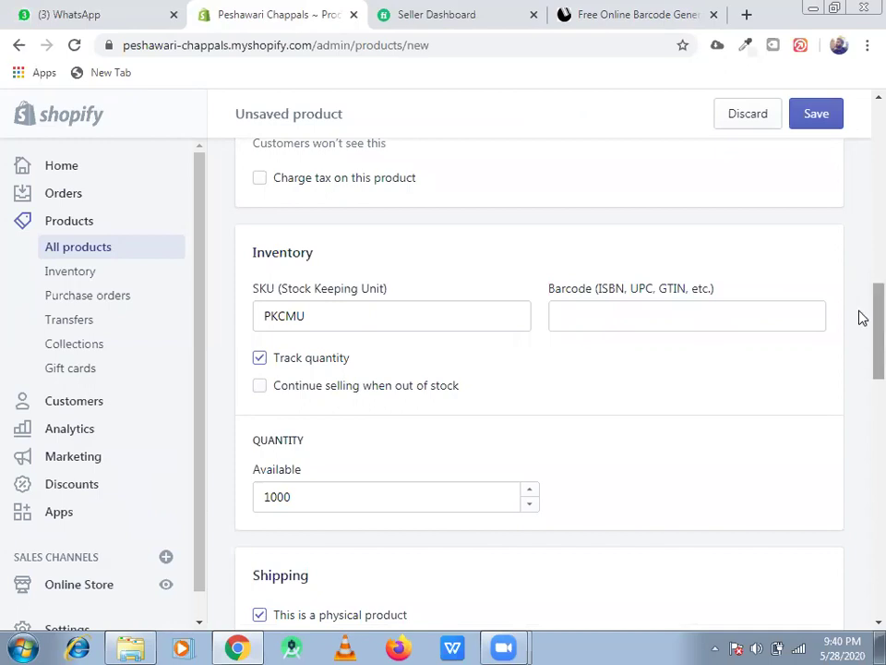
{"action": "scroll", "coordinate": [862, 329], "scroll_direction": "down", "scroll_amount": 1}
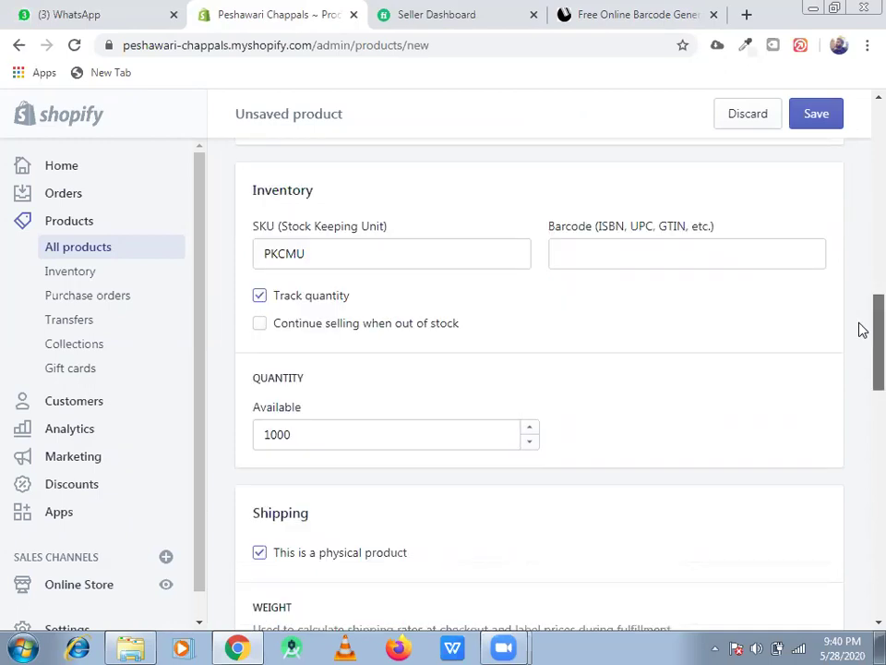
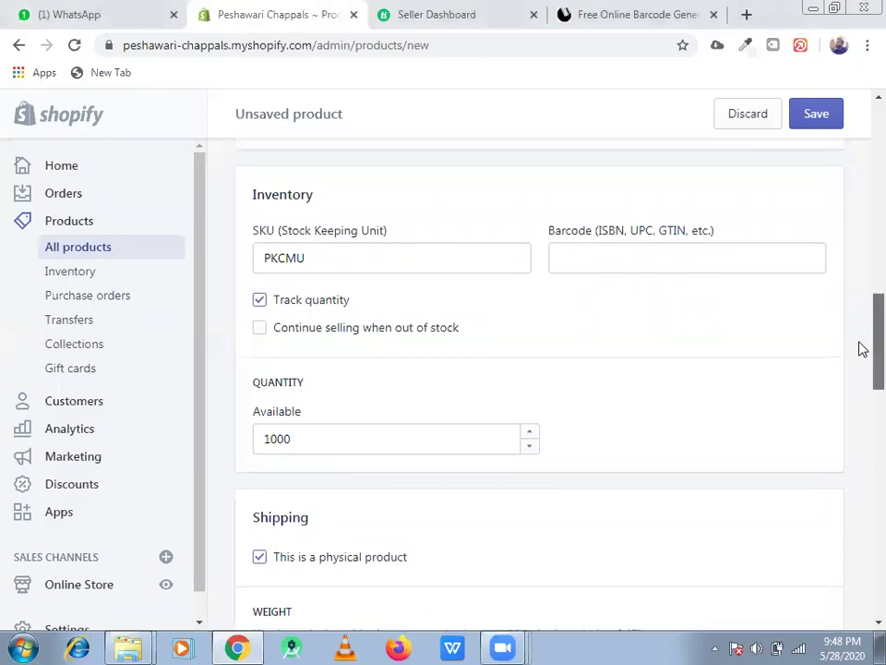
{"action": "scroll", "coordinate": [554, 323], "scroll_direction": "down", "scroll_amount": 2}
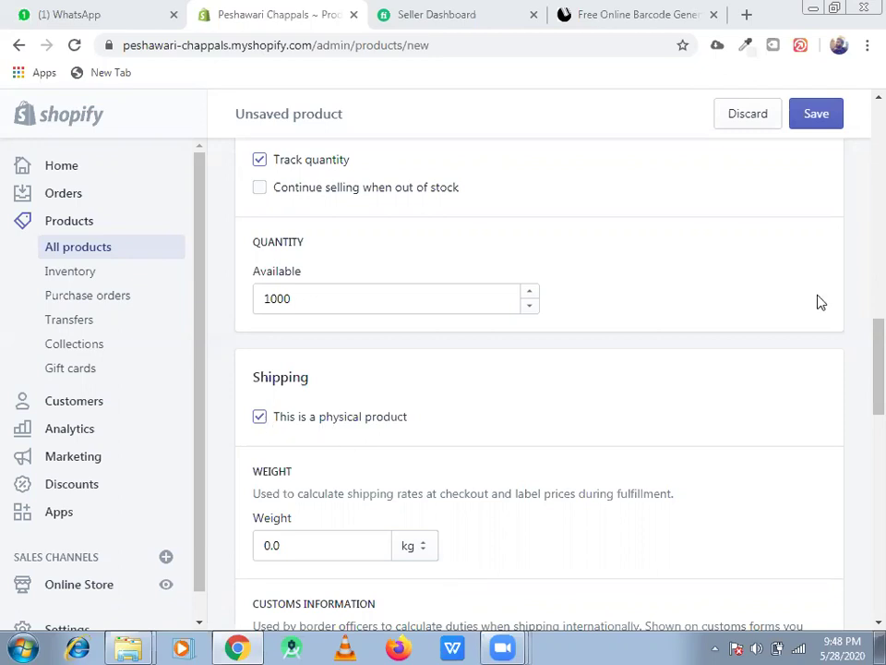
{"action": "scroll", "coordinate": [860, 362], "scroll_direction": "down", "scroll_amount": 2}
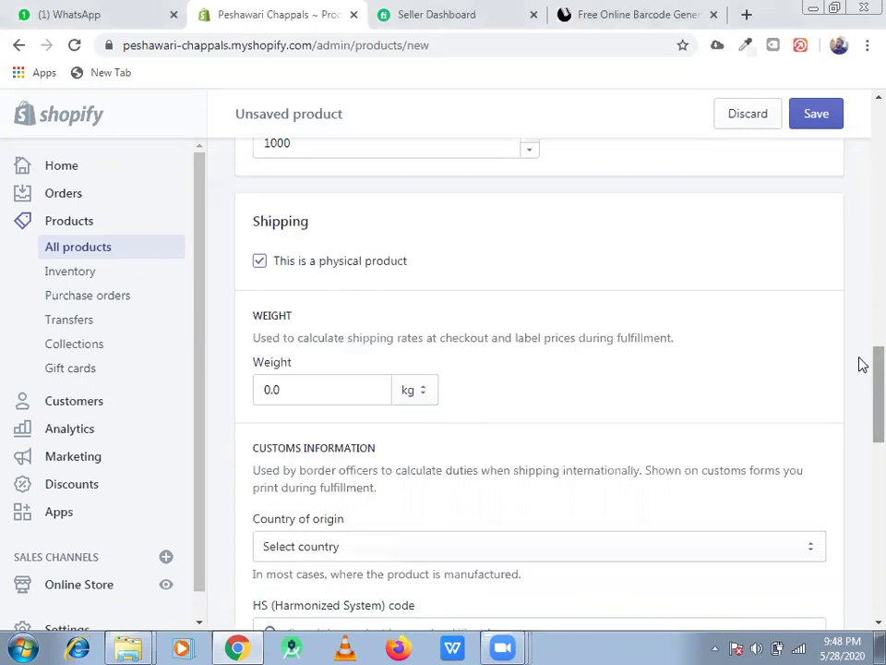
{"action": "left_click", "coordinate": [291, 390]}
{"action": "key", "text": "BackSpace"}
{"action": "key", "text": "BackSpace"}
{"action": "key", "text": "BackSpace"}
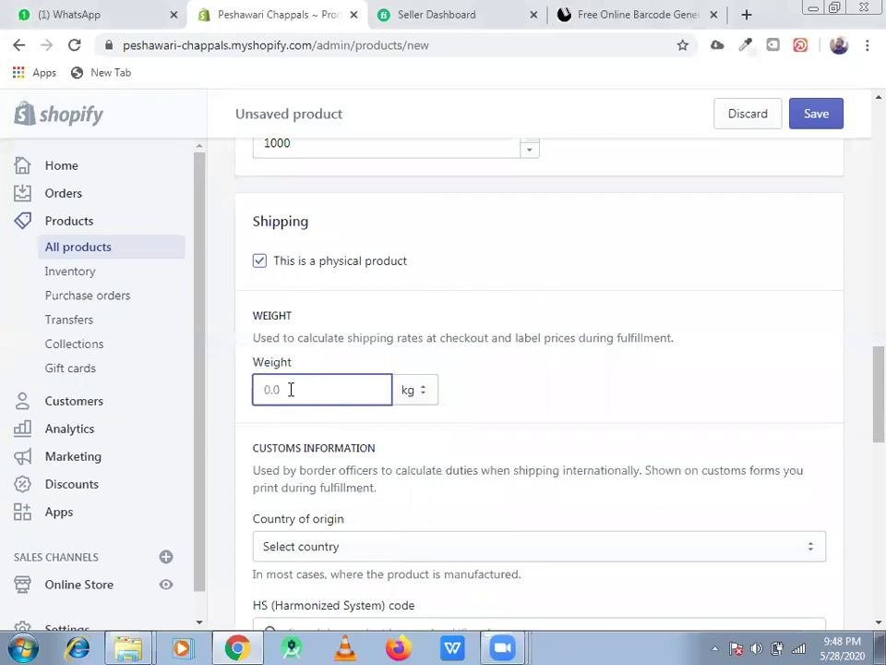
{"action": "type", "text": "1"}
- Choose Pakistan as the country of origin in the product's customs information
{"action": "left_click_drag", "start_coordinate": [878, 413], "coordinate": [878, 422]}
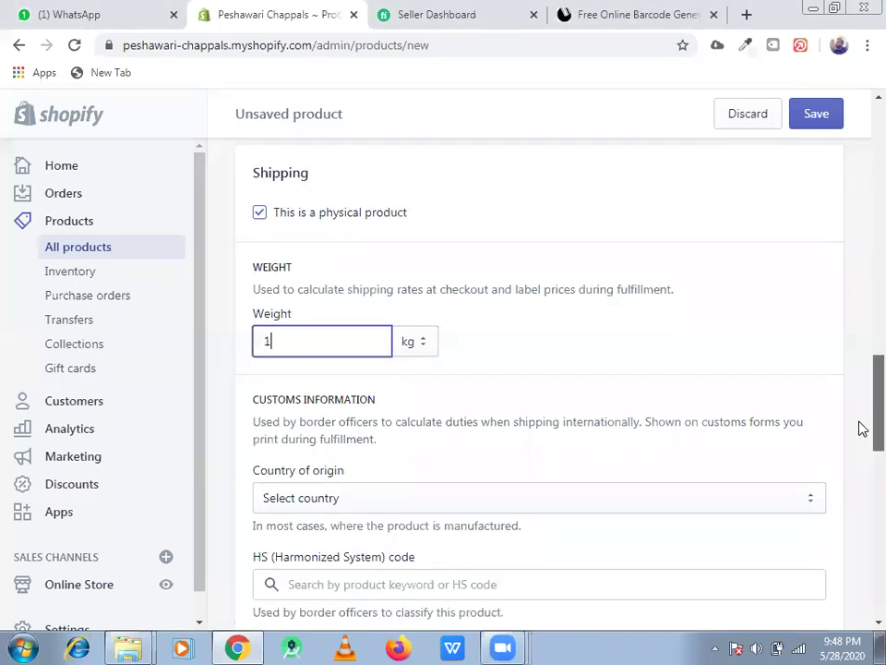
{"action": "scroll", "coordinate": [542, 484], "scroll_direction": "down", "scroll_amount": 1}
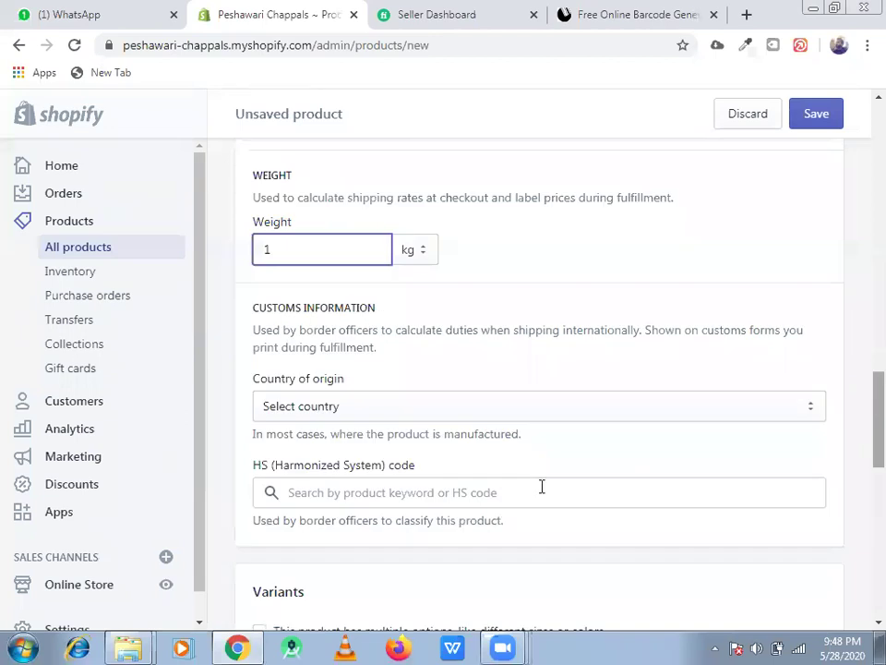
{"action": "left_click", "coordinate": [480, 408]}
{"action": "key", "text": "p"}
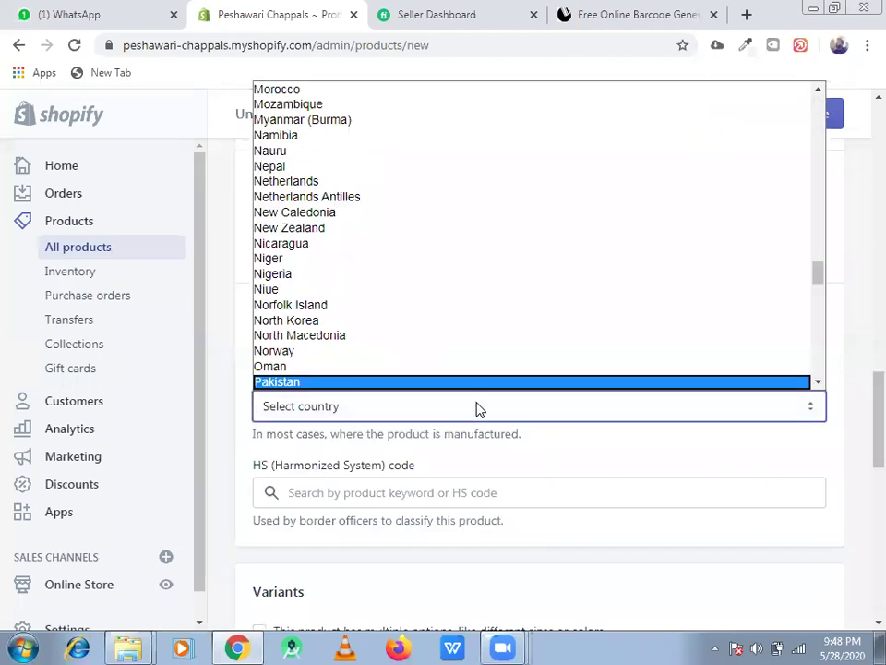
{"action": "key", "text": "Return"}
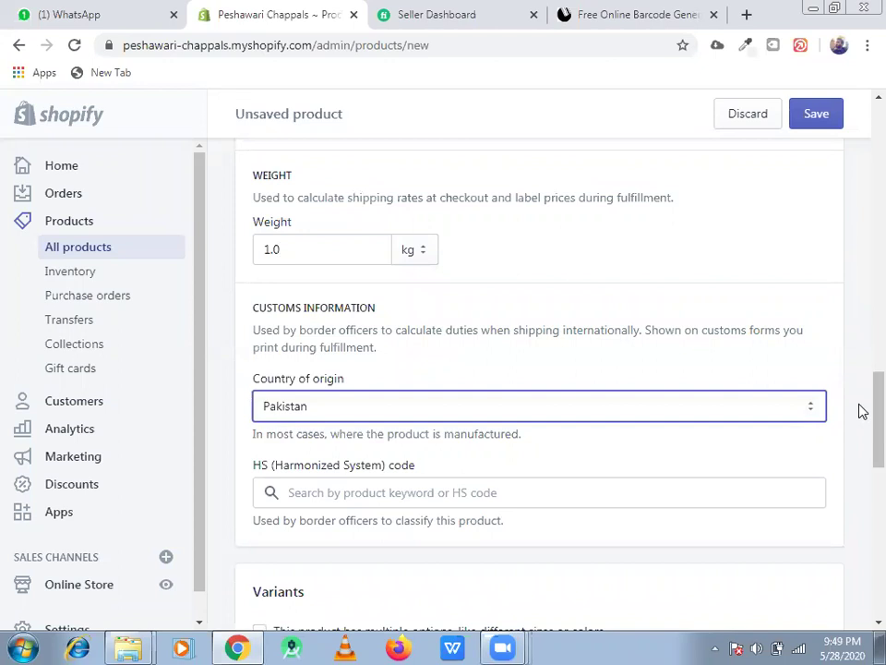
- Mark the product as having multiple options, like different sizes or colors, in its variants
{"action": "scroll", "coordinate": [859, 432], "scroll_direction": "down", "scroll_amount": 2}
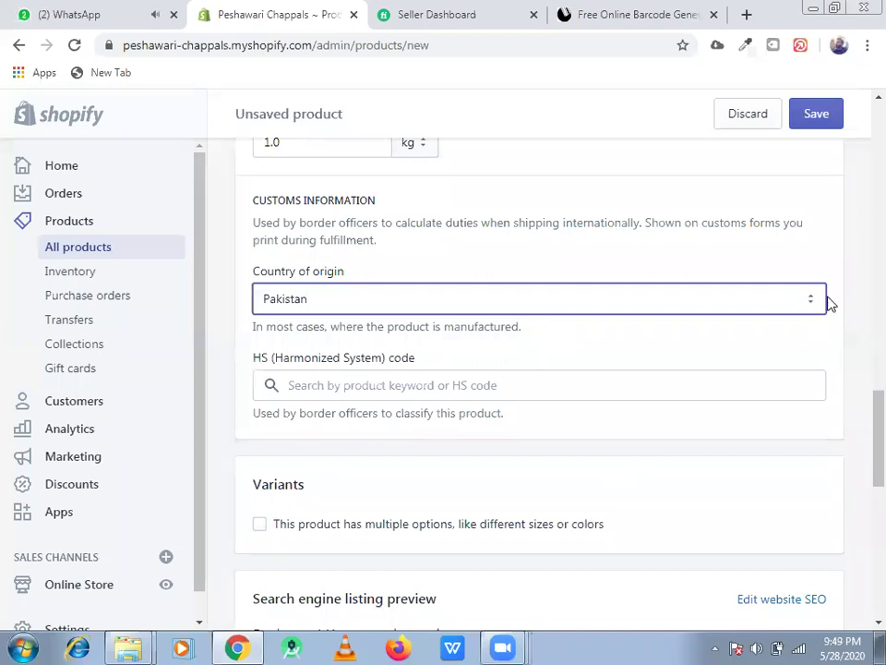
{"action": "scroll", "coordinate": [861, 434], "scroll_direction": "down", "scroll_amount": 1}
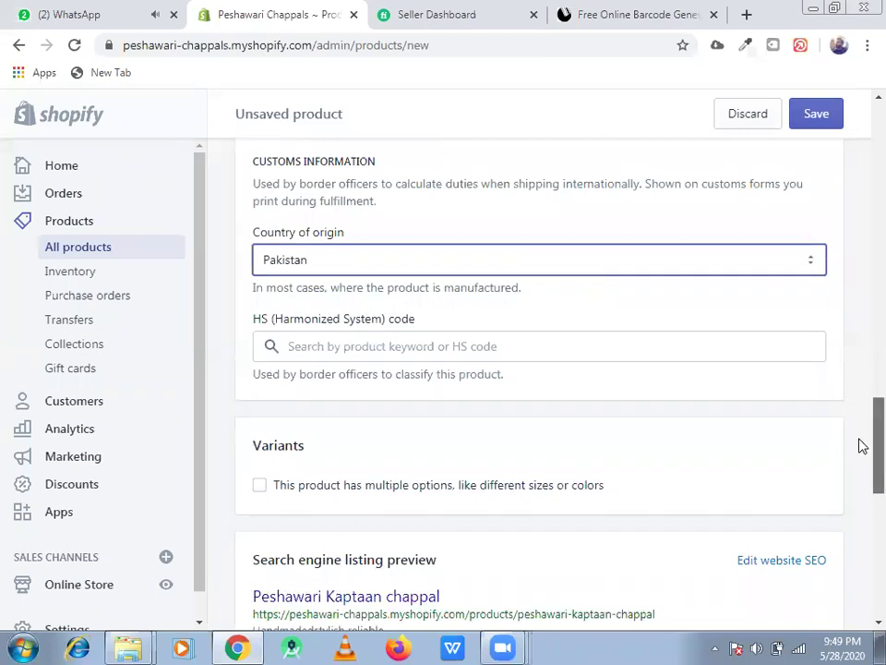
{"action": "scroll", "coordinate": [860, 447], "scroll_direction": "down", "scroll_amount": 3}
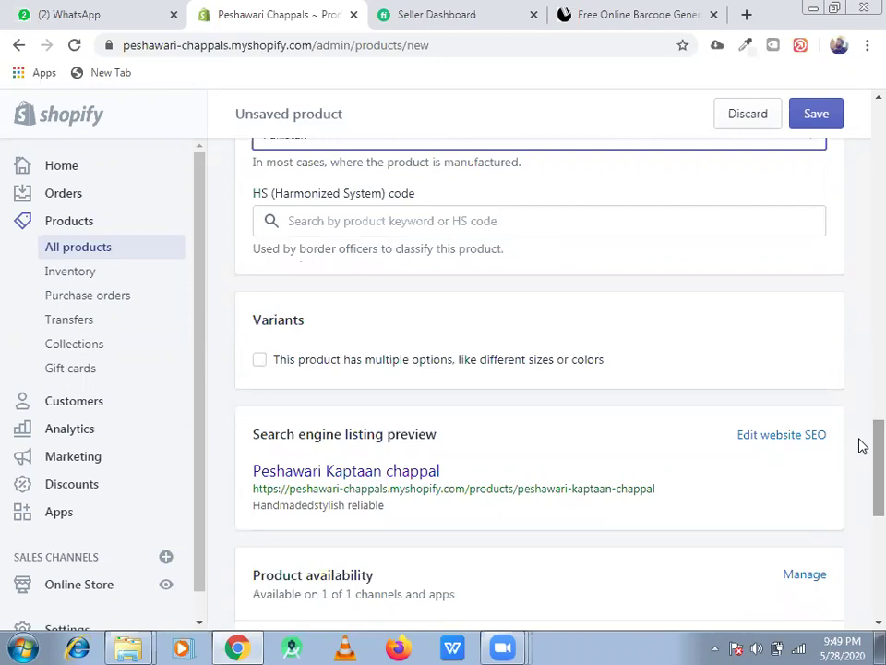
{"action": "left_click", "coordinate": [260, 360]}
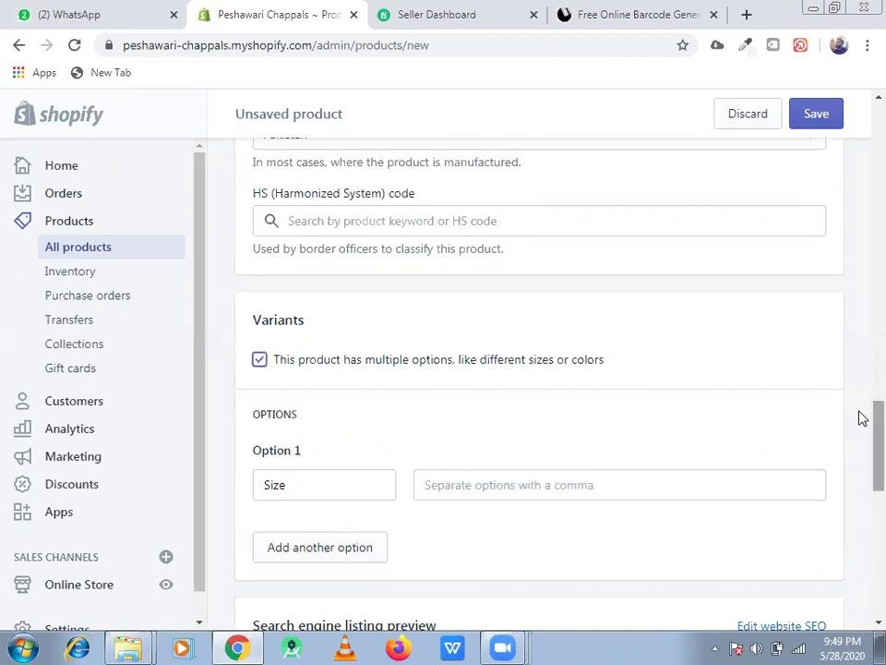
- Enter 6, 7, 8, 9, 10, 11 and 12 as the values of the product's Size option
{"action": "scroll", "coordinate": [554, 358], "scroll_direction": "down", "scroll_amount": 1}
{"action": "left_click", "coordinate": [476, 359]}
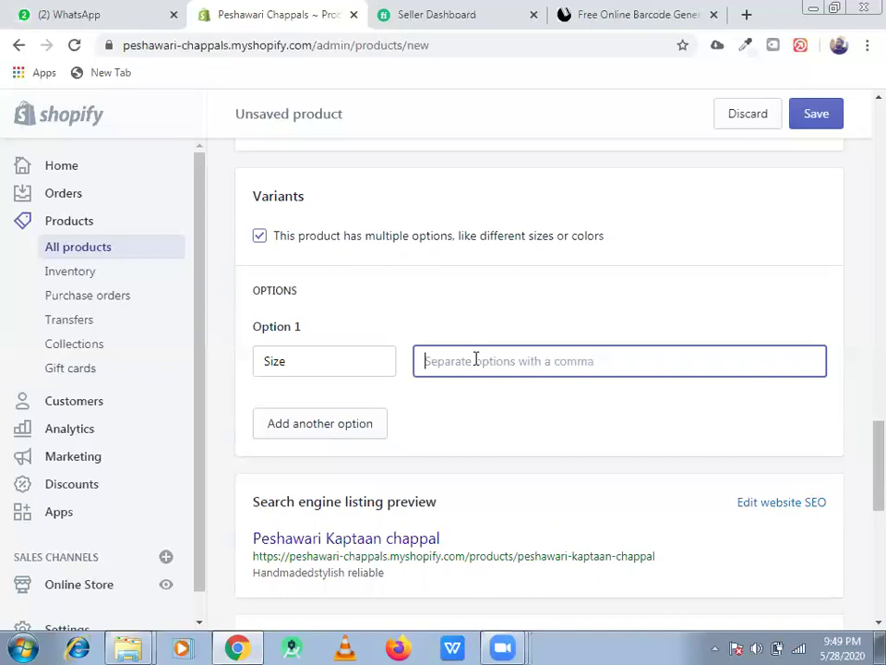
{"action": "type", "text": "6"}
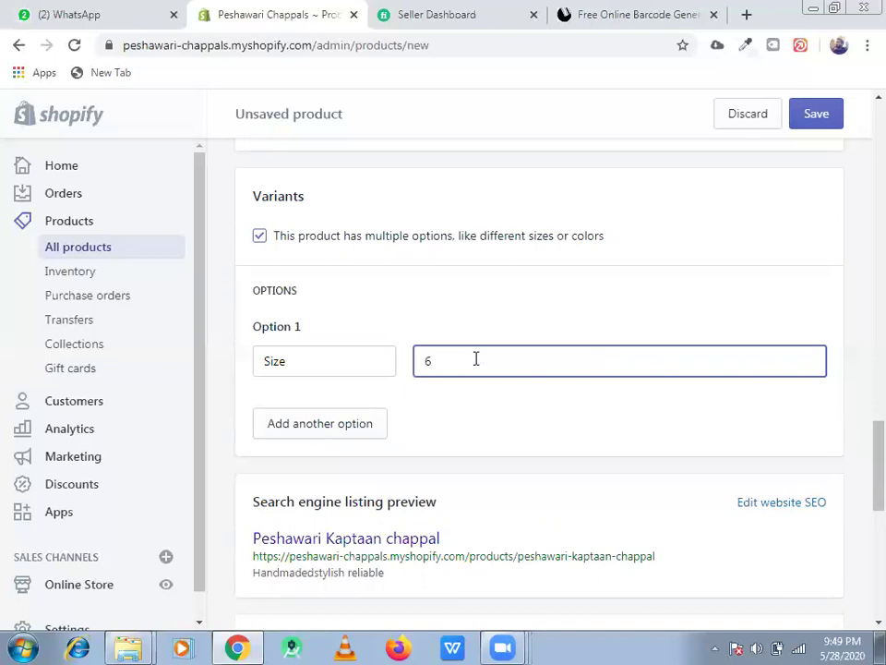
{"action": "type", "text": ",7,8,9"}
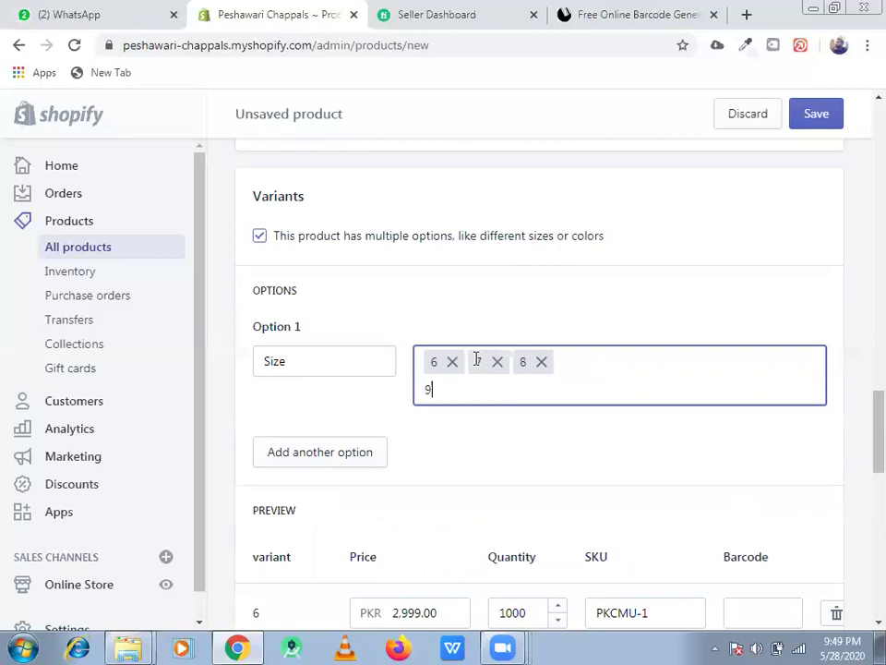
{"action": "type", "text": ","}
{"action": "type", "text": "10,"}
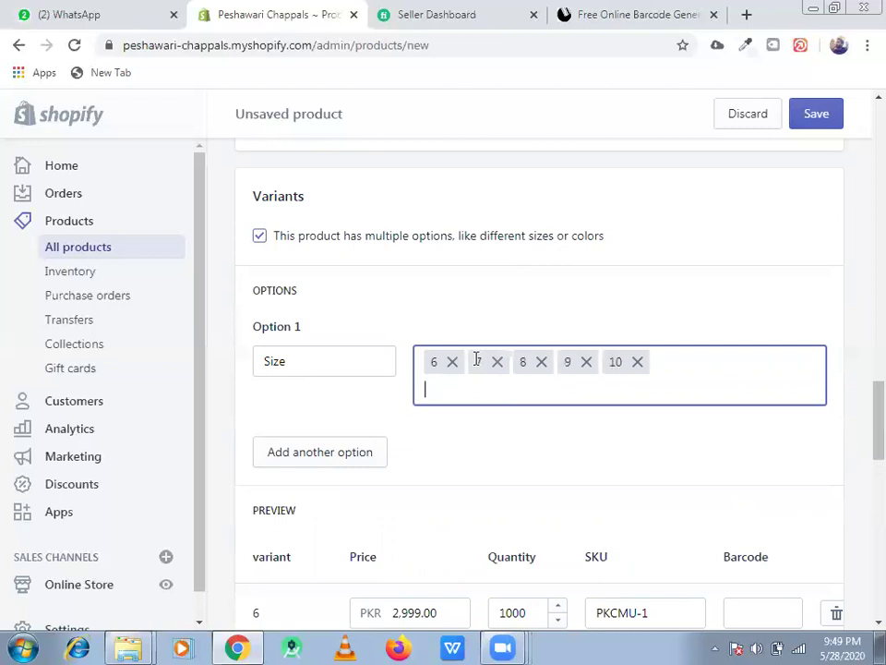
{"action": "type", "text": "11,12,"}
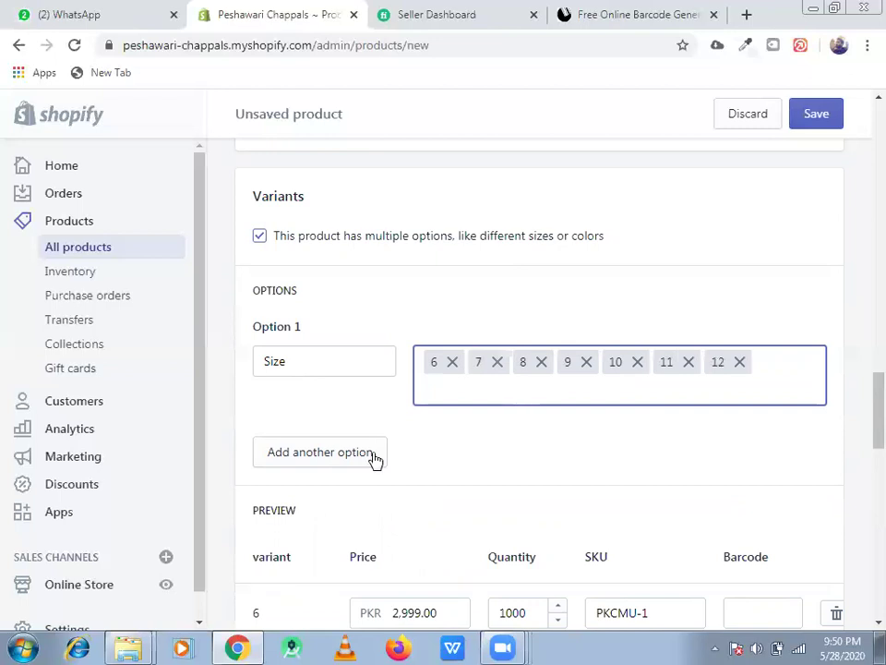
{"action": "scroll", "coordinate": [860, 411], "scroll_direction": "down", "scroll_amount": 1}
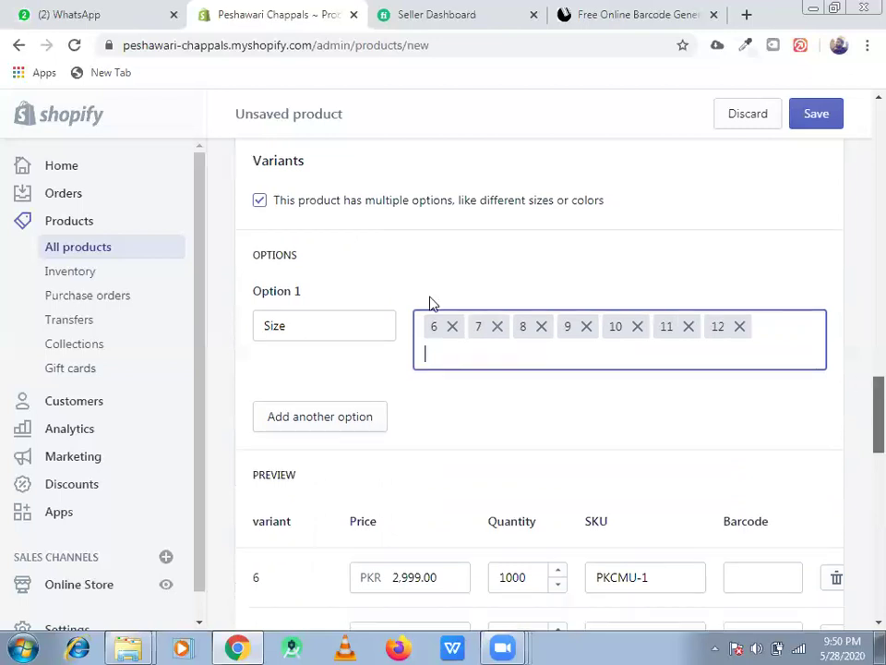
{"action": "scroll", "coordinate": [329, 342], "scroll_direction": "down", "scroll_amount": 1}
{"action": "left_click", "coordinate": [328, 341]}
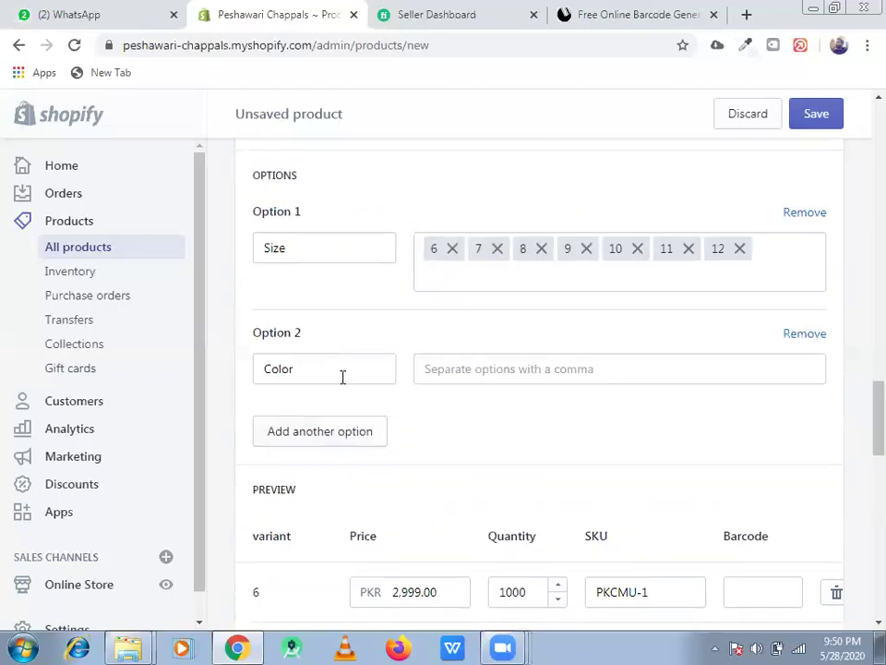
{"action": "left_click", "coordinate": [477, 371]}
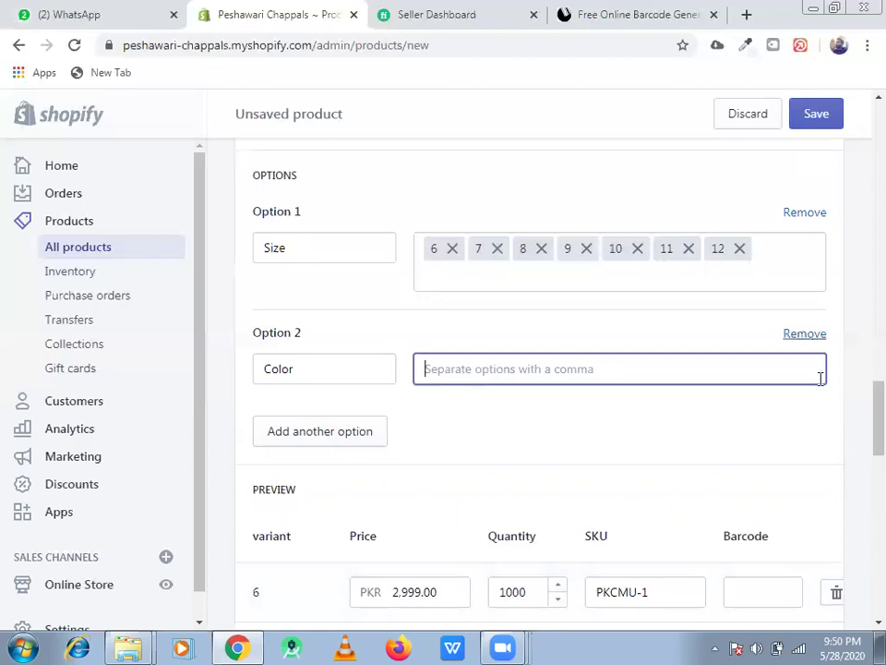
{"action": "left_click", "coordinate": [804, 336]}
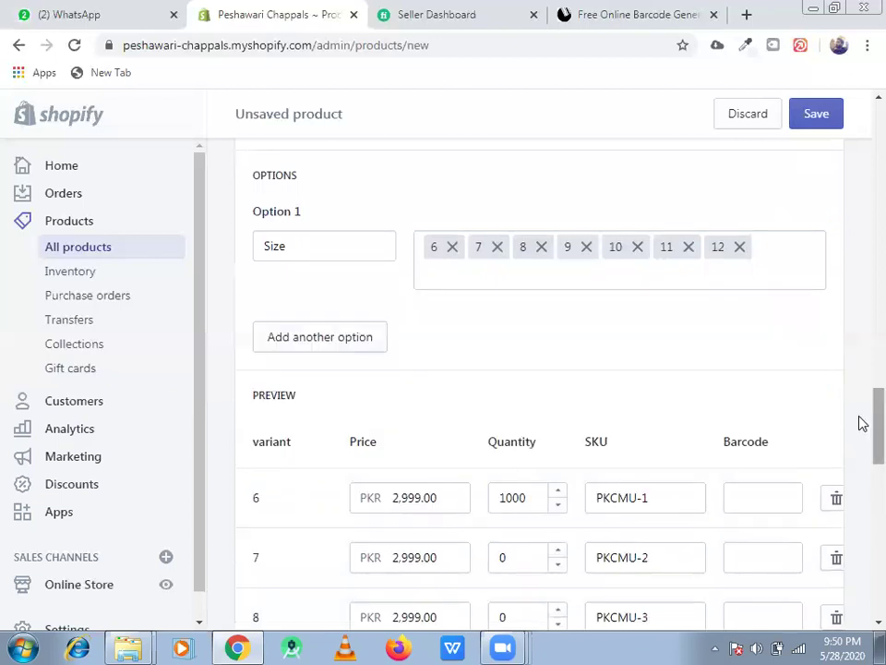
- Review the price, quantity and SKU of each size variant in the preview, down to the search engine listing
{"action": "scroll", "coordinate": [863, 440], "scroll_direction": "down", "scroll_amount": 2}
{"action": "scroll", "coordinate": [862, 443], "scroll_direction": "down", "scroll_amount": 1}
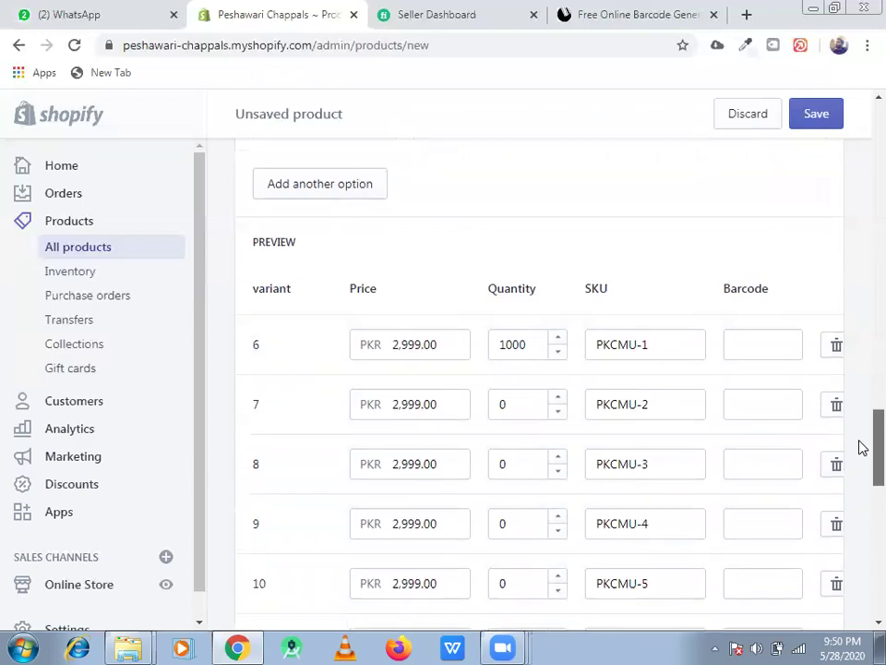
{"action": "scroll", "coordinate": [862, 448], "scroll_direction": "down", "scroll_amount": 1}
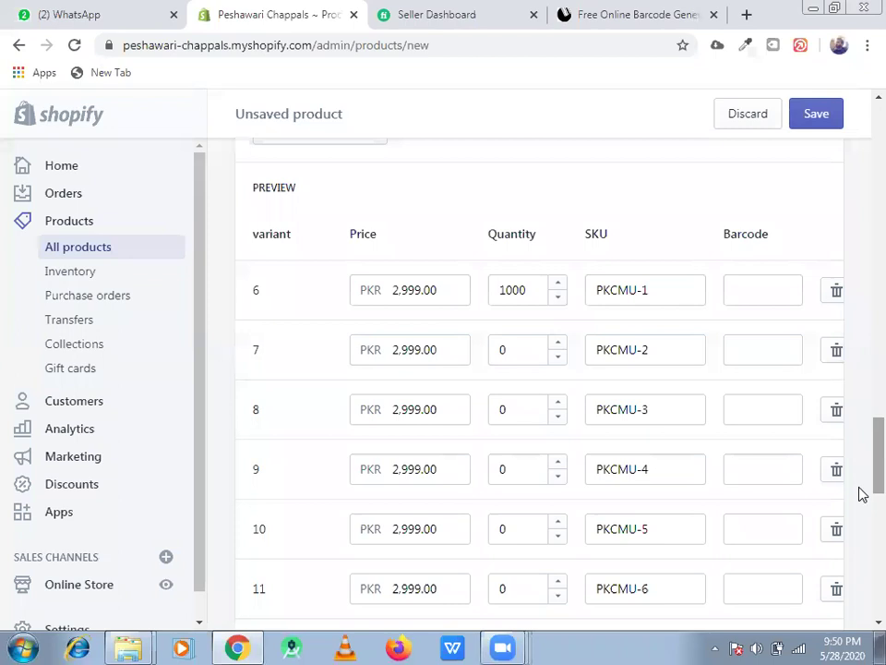
{"action": "scroll", "coordinate": [862, 514], "scroll_direction": "down", "scroll_amount": 3}
{"action": "scroll", "coordinate": [862, 517], "scroll_direction": "down", "scroll_amount": 1}
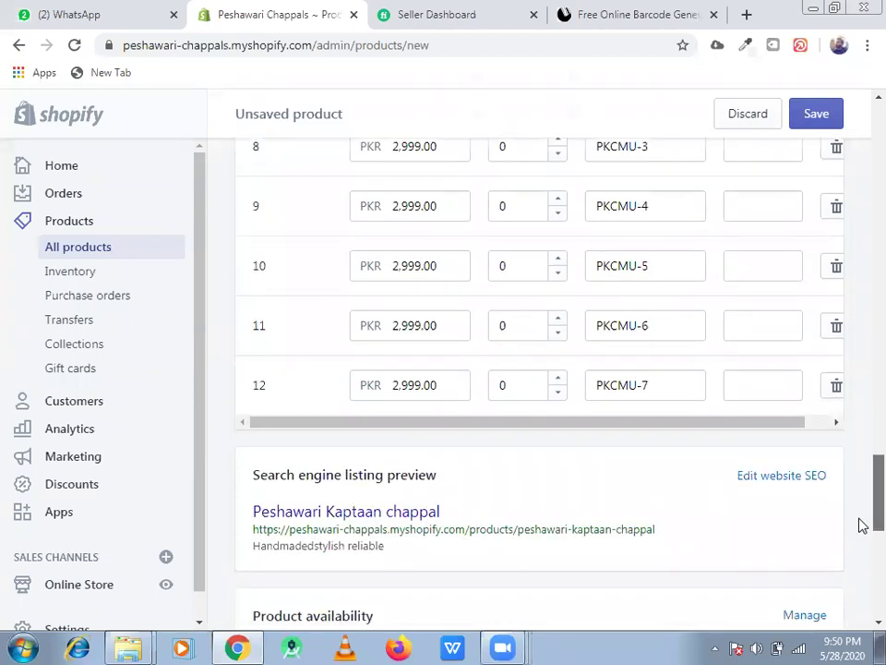
{"action": "scroll", "coordinate": [861, 525], "scroll_direction": "down", "scroll_amount": 1}
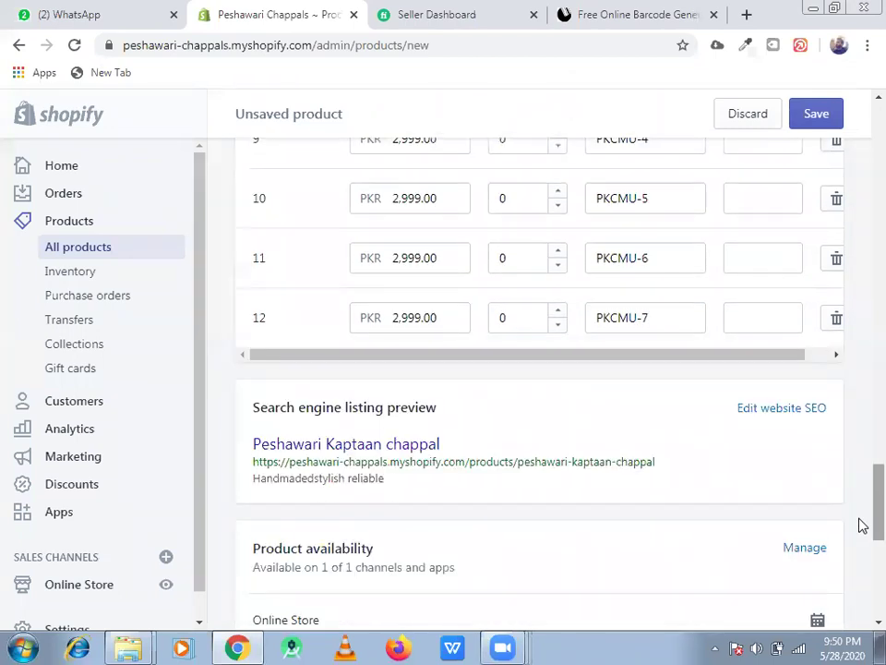
{"action": "scroll", "coordinate": [861, 528], "scroll_direction": "down", "scroll_amount": 1}
{"action": "scroll", "coordinate": [861, 535], "scroll_direction": "down", "scroll_amount": 1}
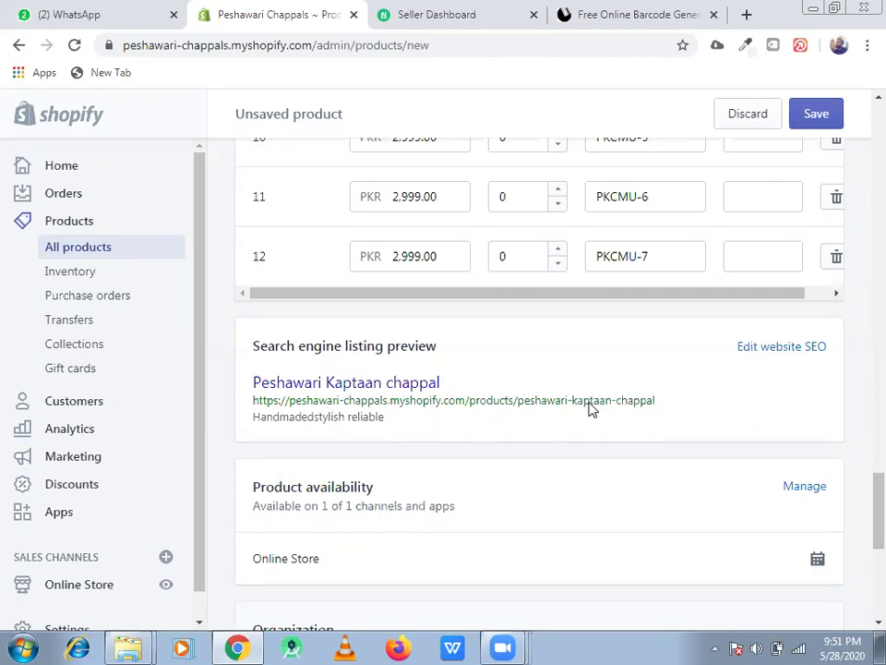
- Open the product's website SEO for editing and check its page title and description
{"action": "left_click", "coordinate": [772, 348]}
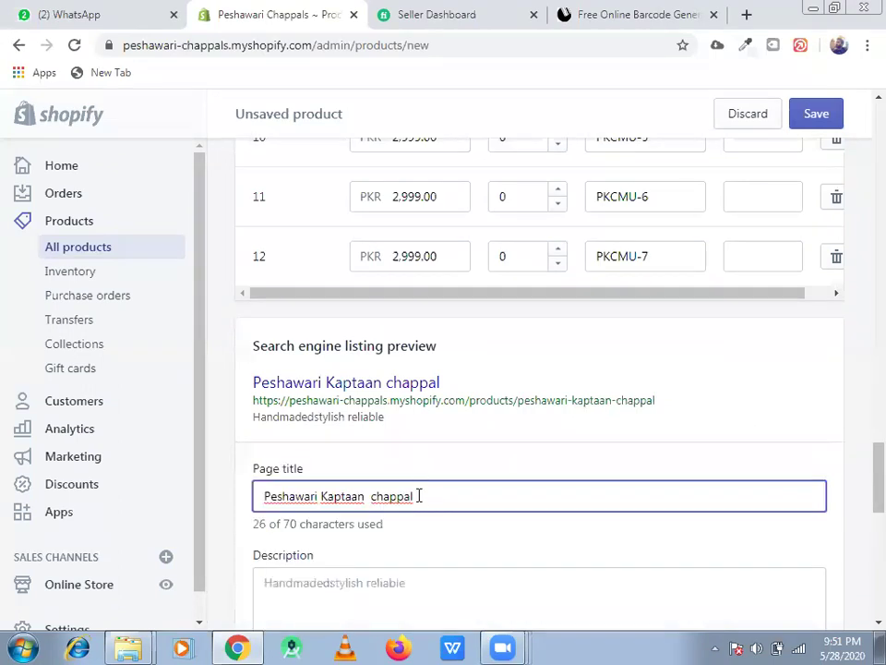
{"action": "left_click_drag", "start_coordinate": [413, 496], "coordinate": [376, 499]}
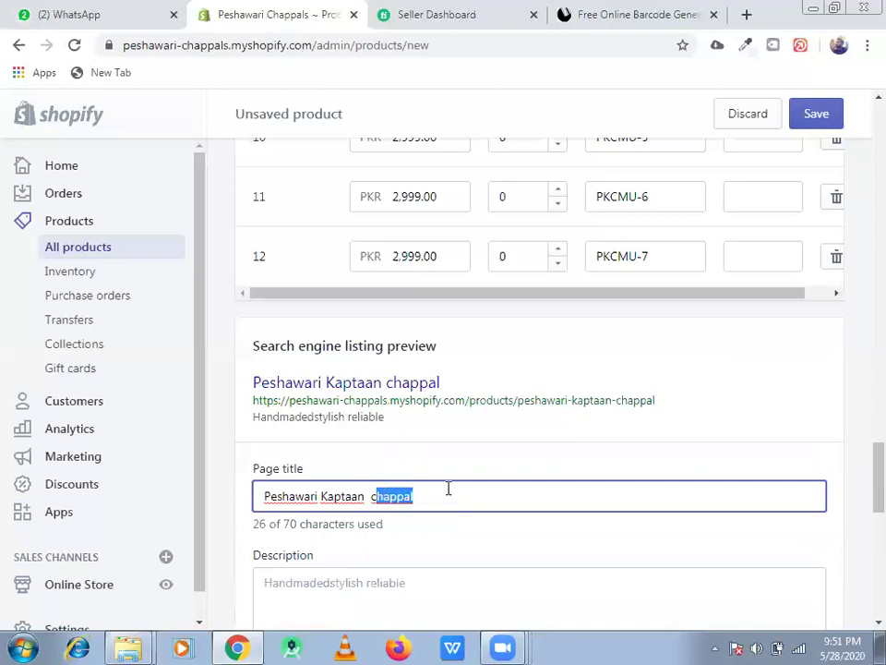
{"action": "left_click", "coordinate": [449, 488]}
{"action": "left_click", "coordinate": [446, 526]}
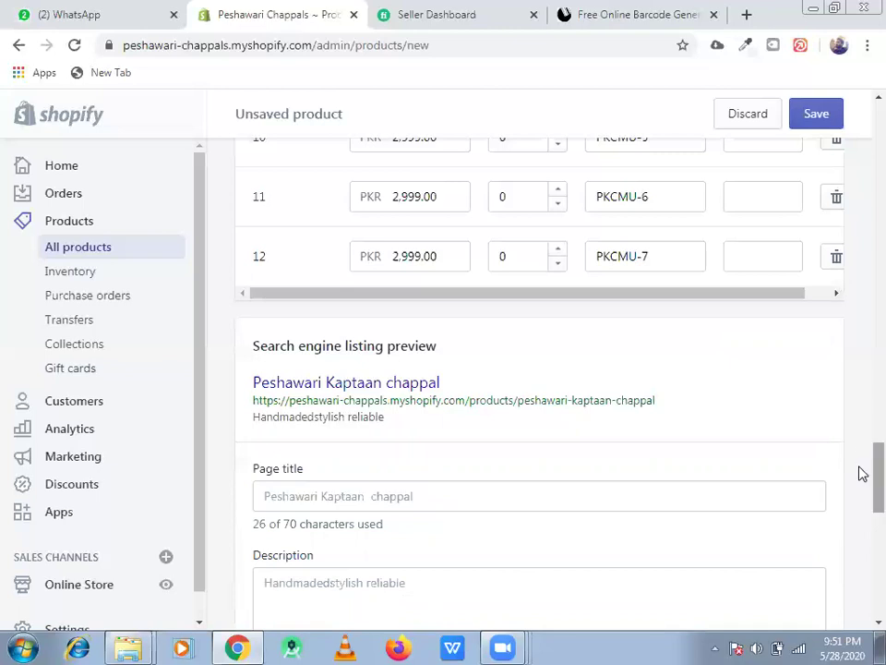
{"action": "scroll", "coordinate": [436, 510], "scroll_direction": "down", "scroll_amount": 1}
{"action": "left_click", "coordinate": [435, 511]}
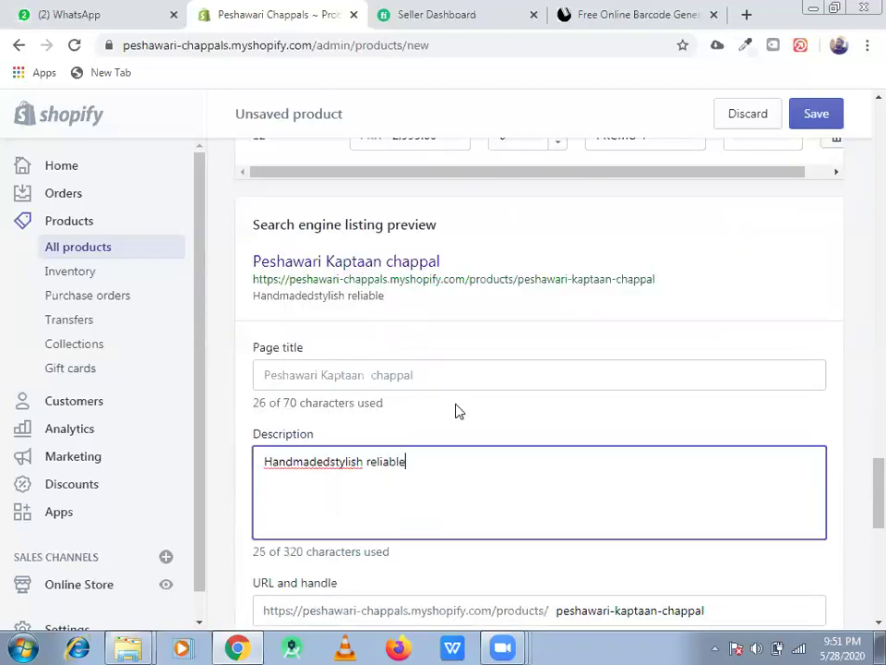
{"action": "left_click", "coordinate": [587, 396]}
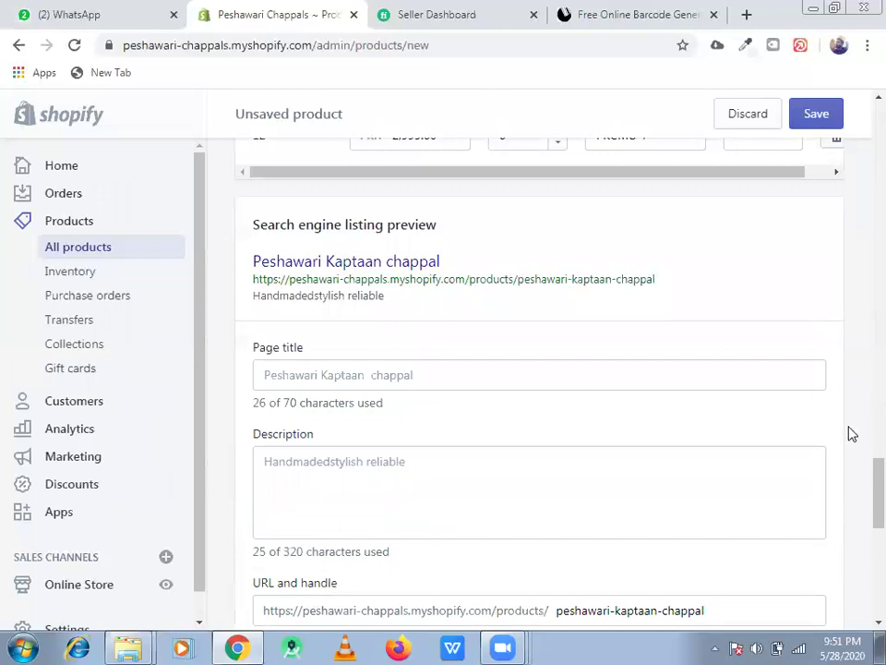
- Change the product's URL handle to stylish-kaptaan-chappal and save the product
{"action": "scroll", "coordinate": [862, 500], "scroll_direction": "down", "scroll_amount": 2}
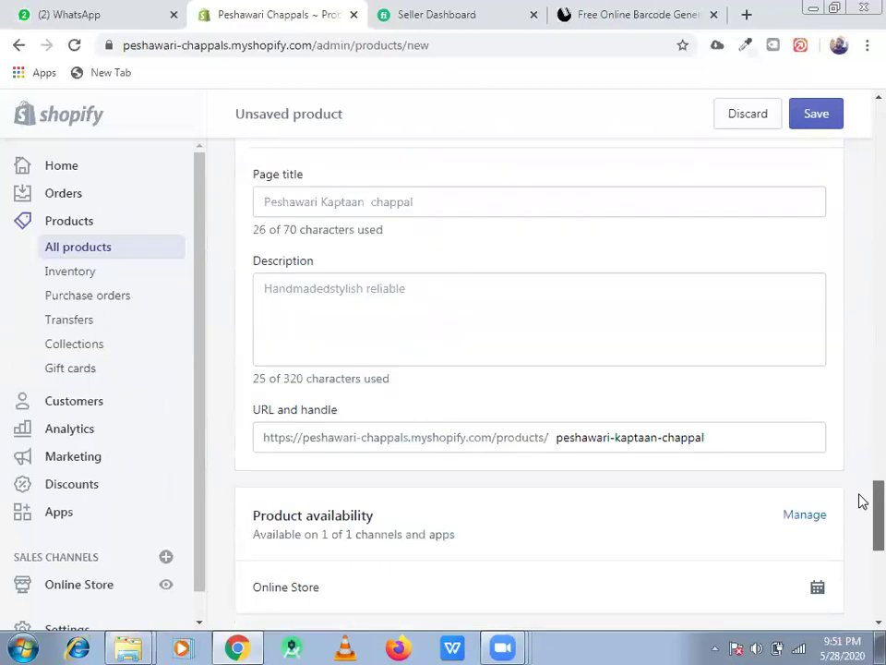
{"action": "left_click", "coordinate": [724, 439]}
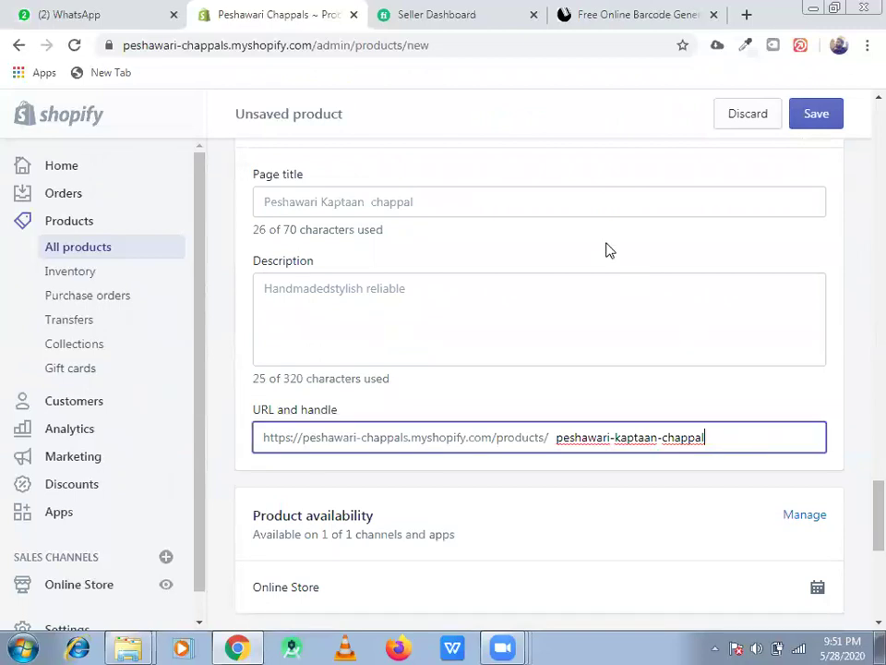
{"action": "type", "text": "f"}
{"action": "key", "text": "BackSpace"}
{"action": "key", "text": "BackSpace"}
{"action": "key", "text": "BackSpace"}
{"action": "key", "text": "BackSpace"}
{"action": "key", "text": "BackSpace"}
{"action": "key", "text": "BackSpace"}
{"action": "left_click", "coordinate": [612, 438]}
{"action": "key", "text": "BackSpace"}
{"action": "key", "text": "ctrl+BackSpace"}
{"action": "type", "text": "st"}
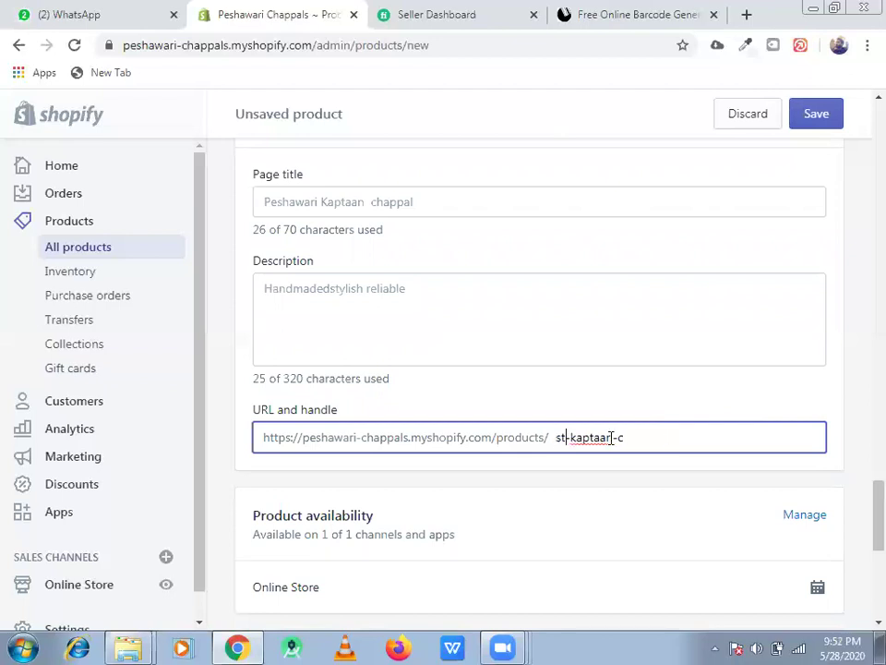
{"action": "type", "text": "ylish"}
{"action": "left_click", "coordinate": [661, 438]}
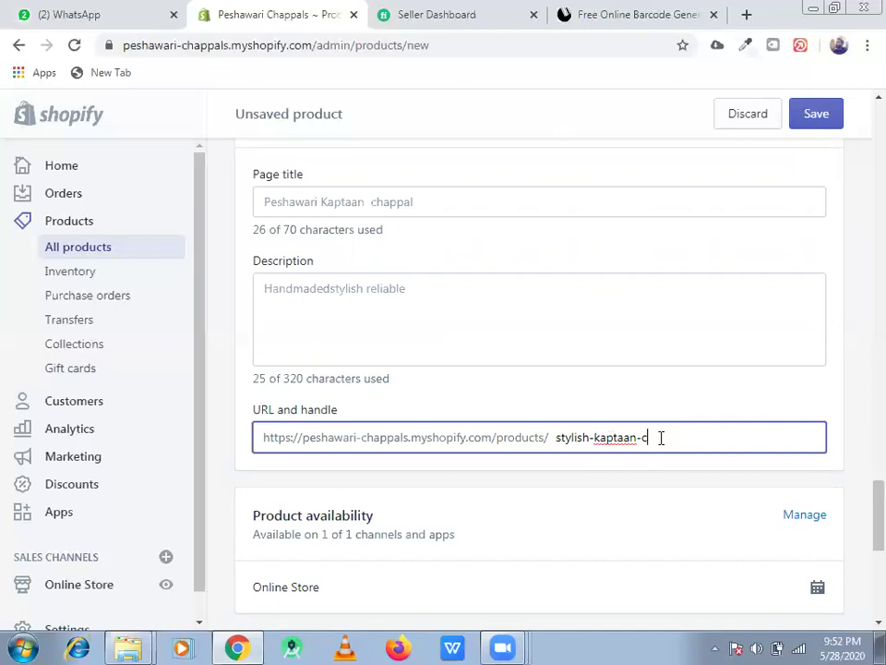
{"action": "type", "text": "happal"}
{"action": "key", "text": "Return"}
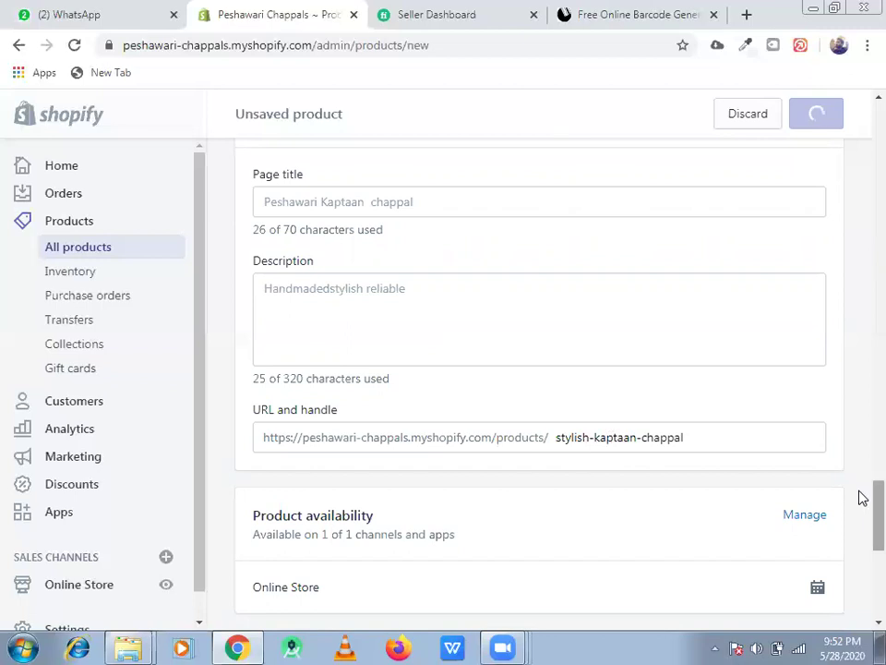
- Add chappal as the product type in the saved product's organization details
{"action": "scroll", "coordinate": [863, 523], "scroll_direction": "down", "scroll_amount": 1}
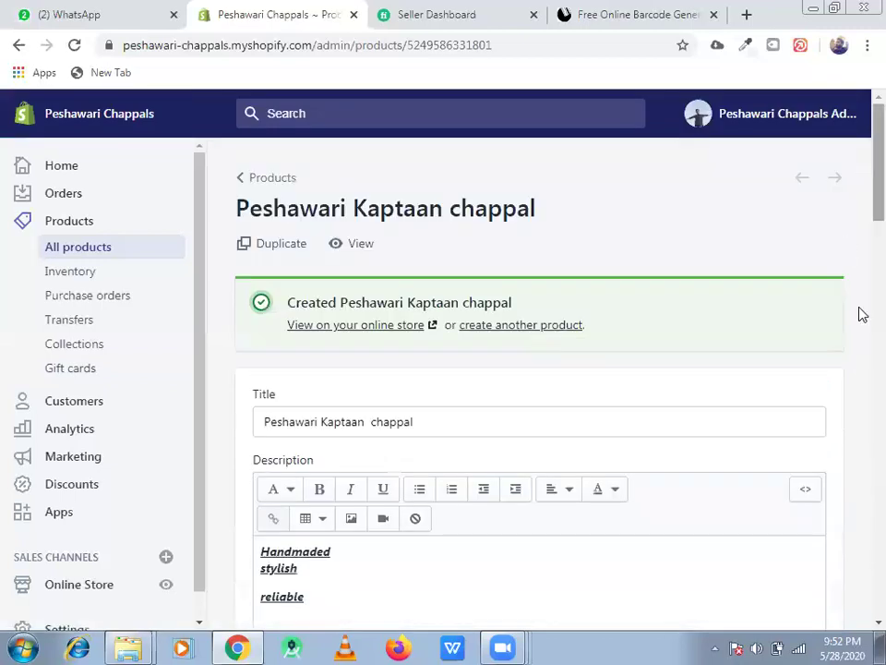
{"action": "scroll", "coordinate": [859, 364], "scroll_direction": "down", "scroll_amount": 5}
{"action": "scroll", "coordinate": [858, 533], "scroll_direction": "down", "scroll_amount": 8}
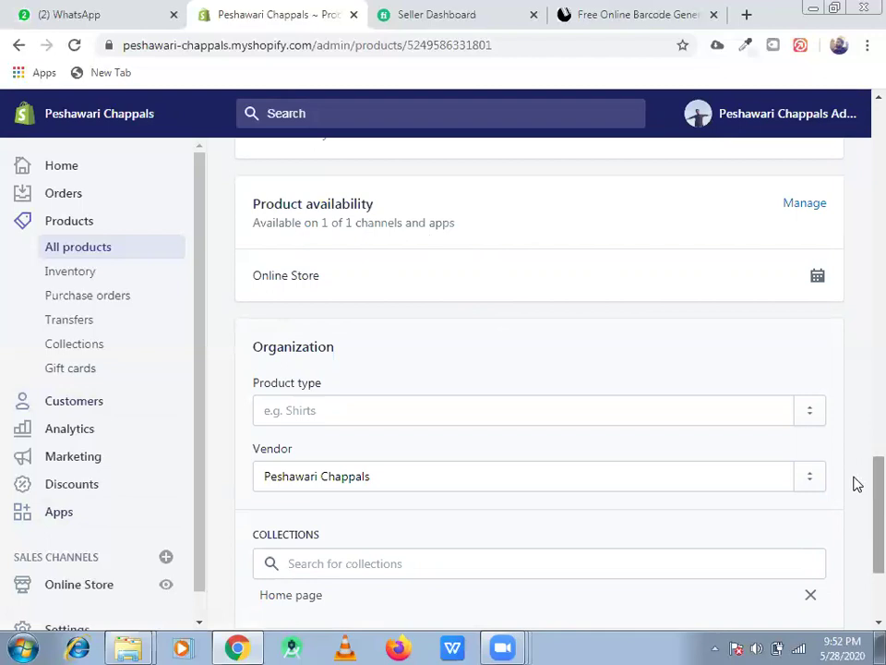
{"action": "scroll", "coordinate": [863, 518], "scroll_direction": "down", "scroll_amount": 1}
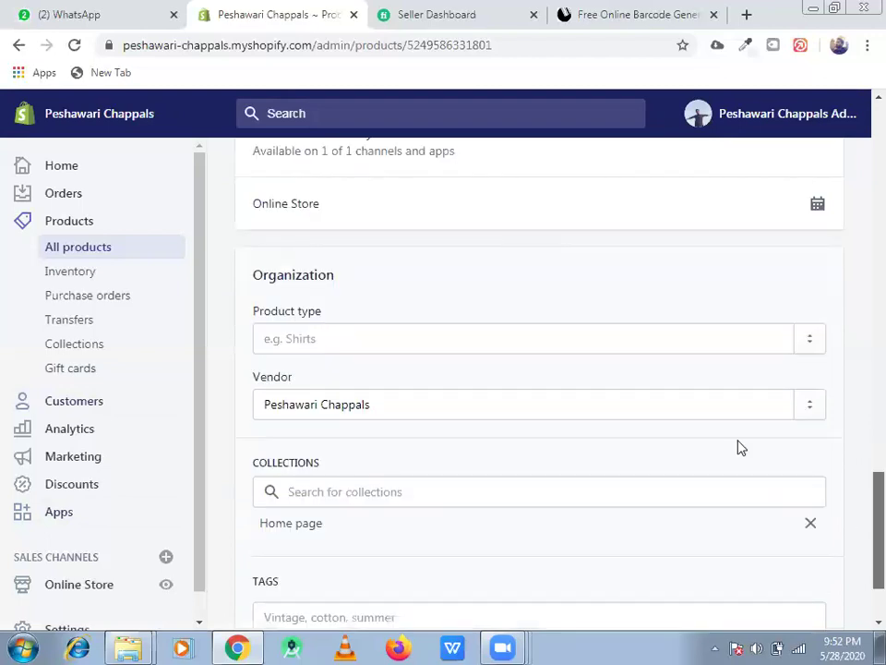
{"action": "left_click", "coordinate": [626, 340]}
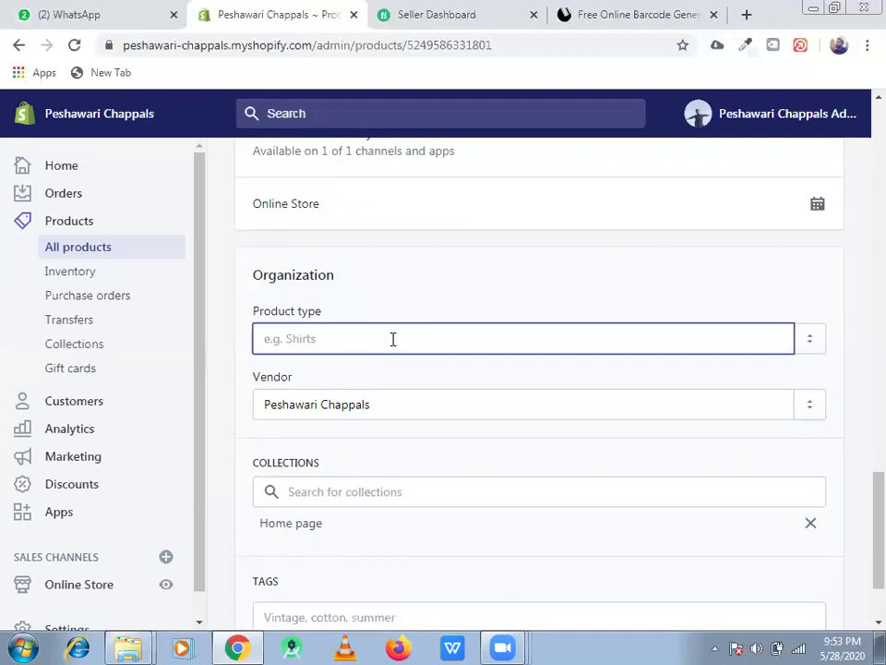
{"action": "type", "text": "cha"}
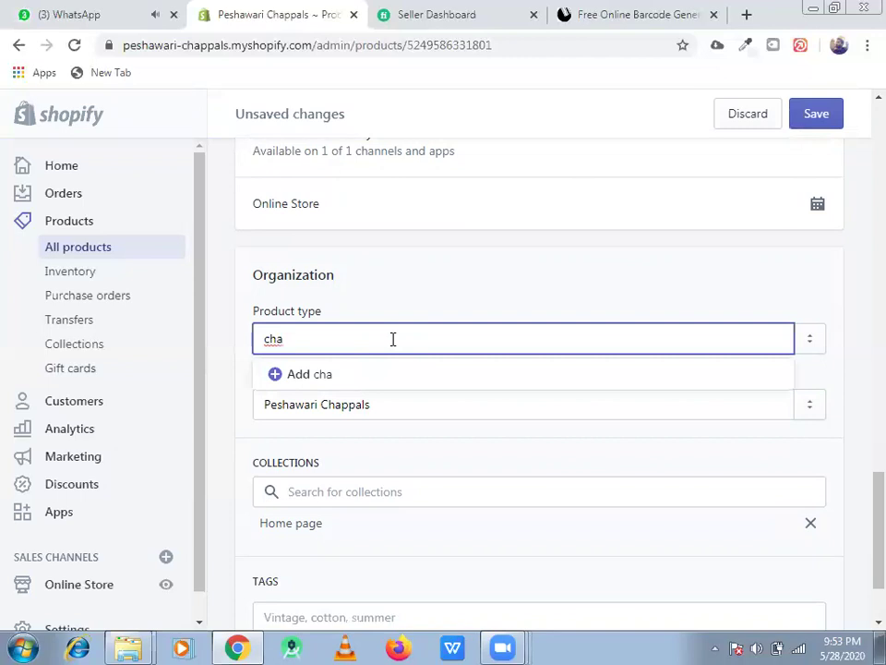
{"action": "type", "text": "ppal"}
{"action": "left_click", "coordinate": [340, 373]}
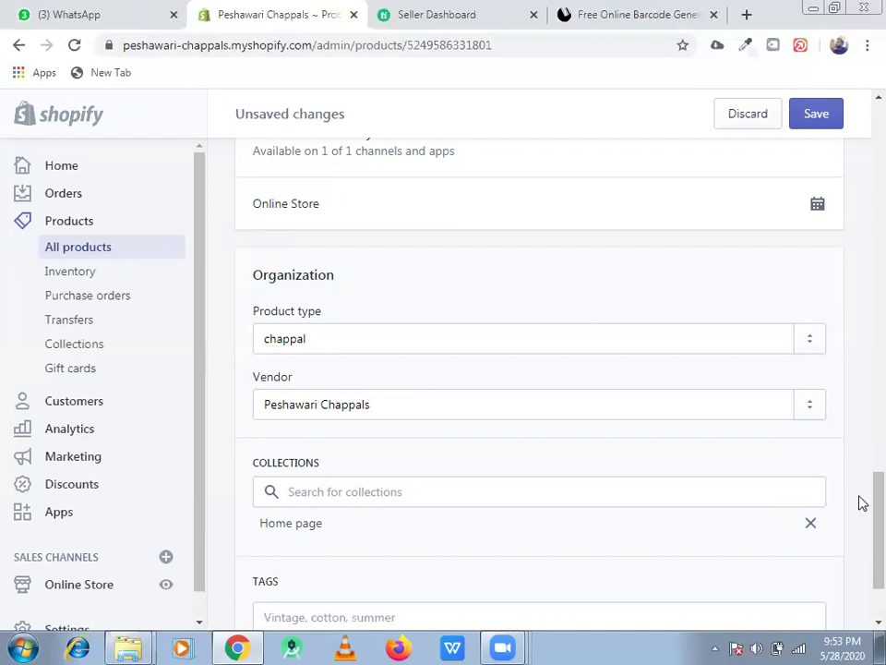
- Check the available vendor and collection choices in the product's organization details
{"action": "scroll", "coordinate": [863, 519], "scroll_direction": "down", "scroll_amount": 1}
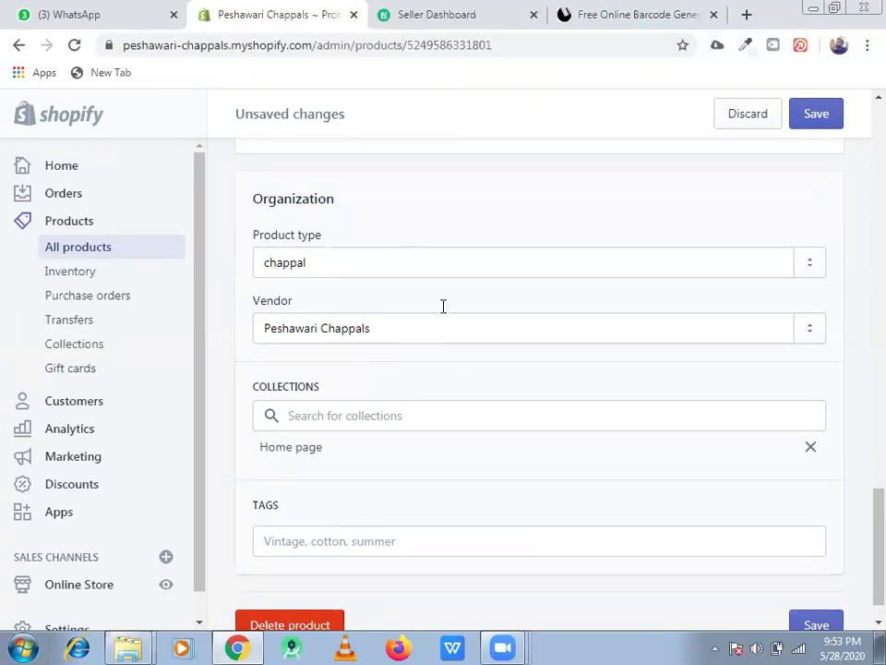
{"action": "left_click", "coordinate": [564, 342]}
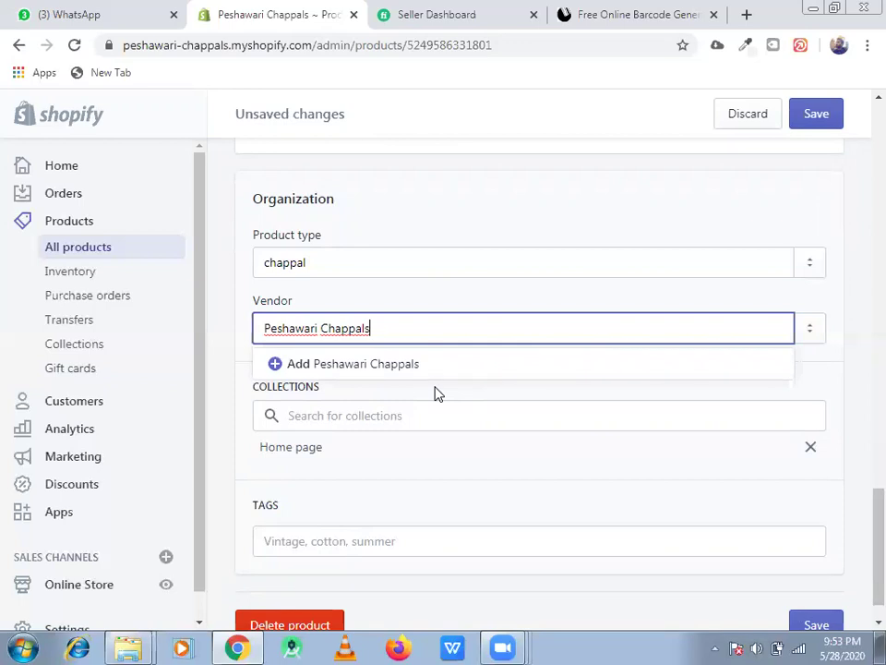
{"action": "left_click", "coordinate": [357, 206]}
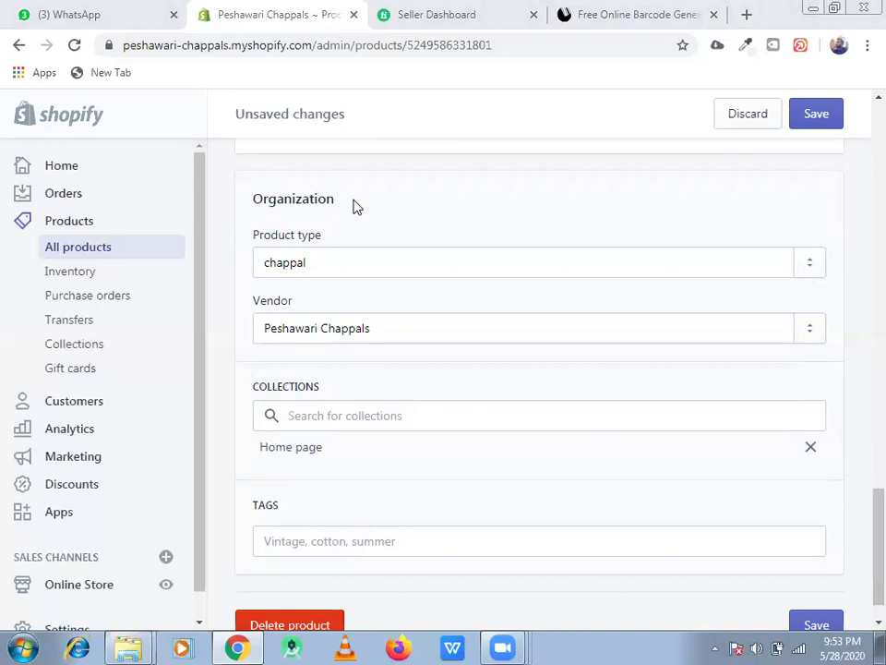
{"action": "left_click", "coordinate": [448, 420]}
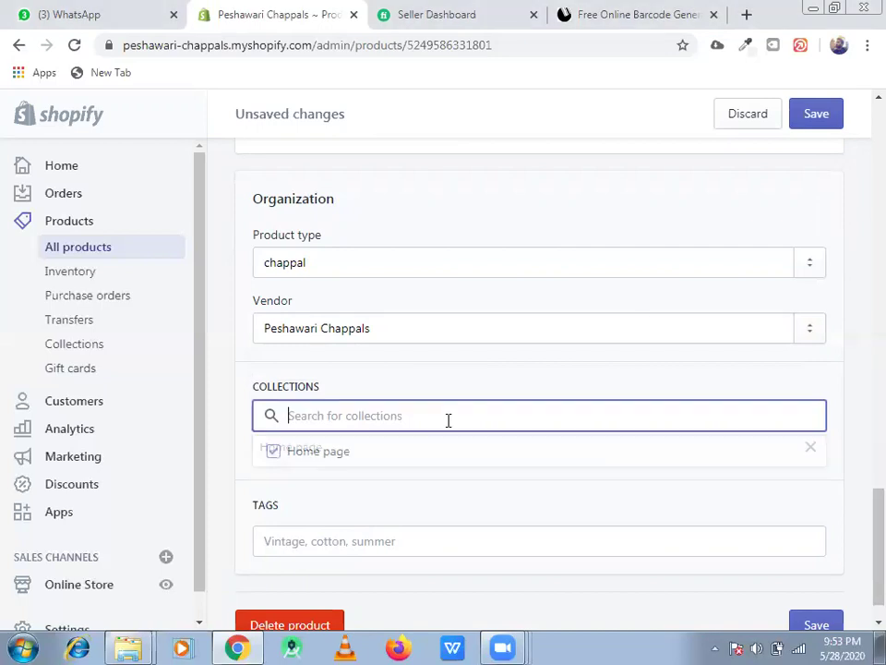
{"action": "left_click", "coordinate": [461, 480]}
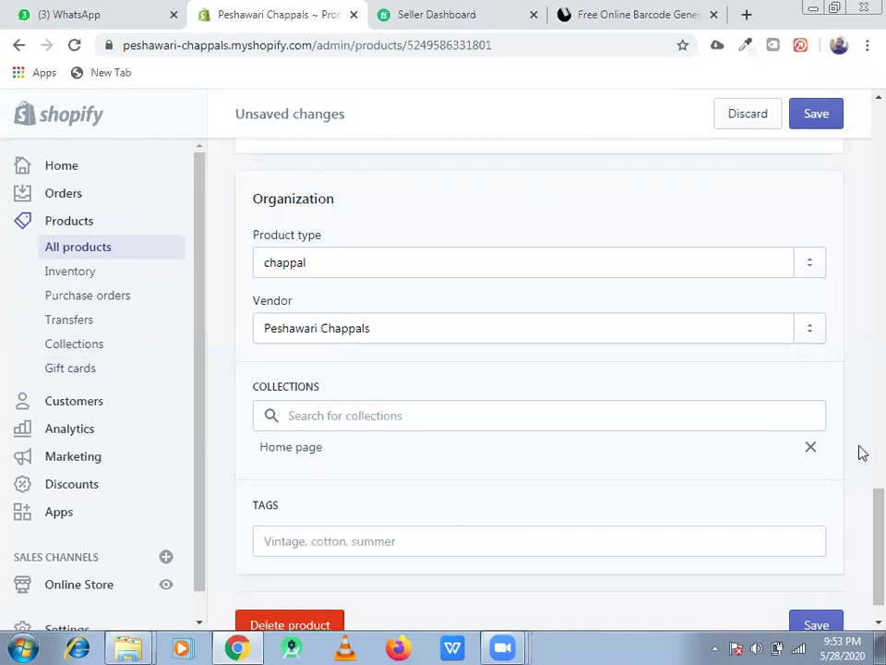
- Review the product's collection choices, keeping the Home page collection selected
{"action": "scroll", "coordinate": [501, 378], "scroll_direction": "down", "scroll_amount": 1}
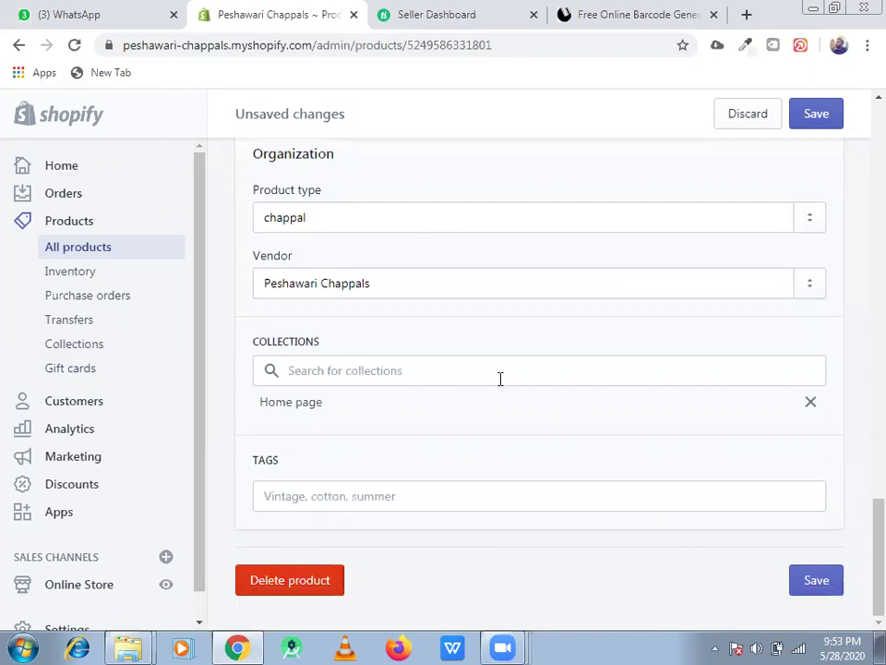
{"action": "left_click", "coordinate": [500, 379]}
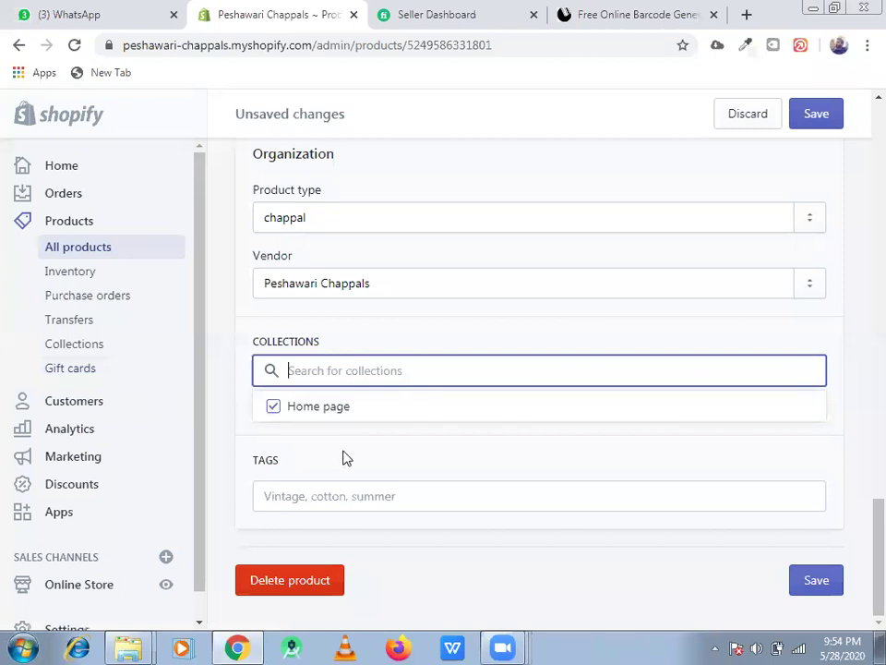
{"action": "left_click", "coordinate": [308, 411]}
{"action": "left_click", "coordinate": [307, 411]}
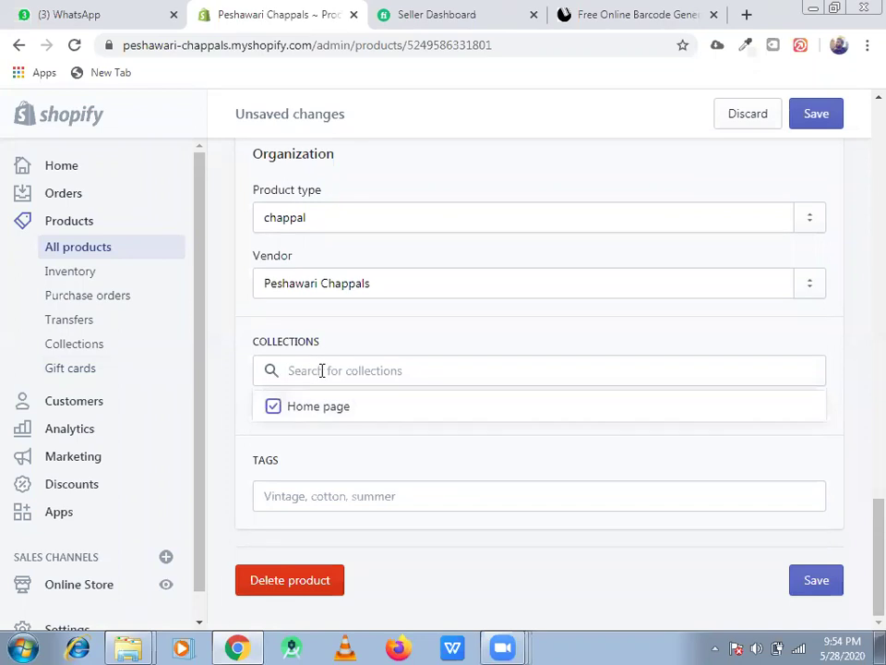
{"action": "left_click", "coordinate": [322, 370]}
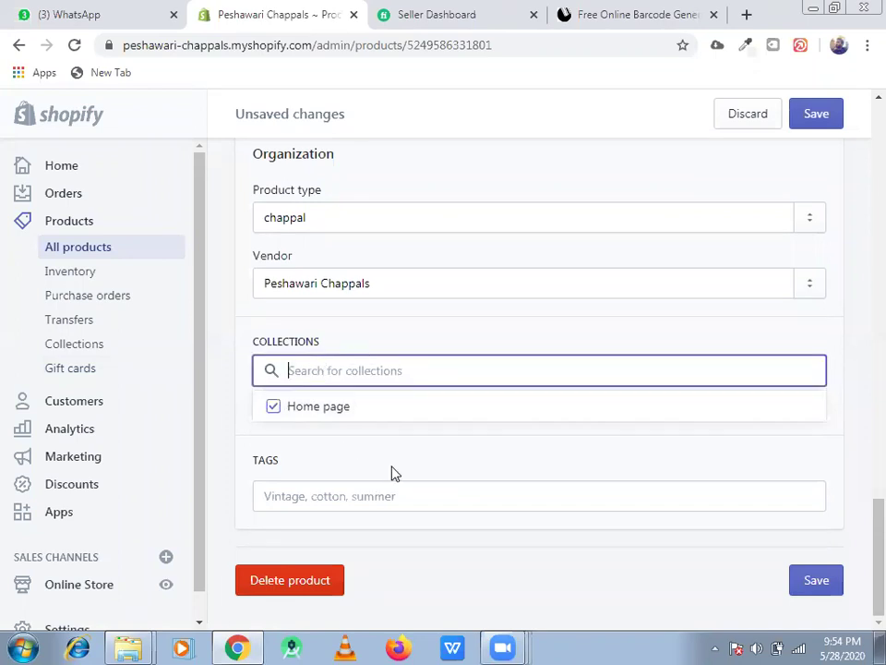
- Add the tags peshawari, chappal and kaptaan to the product's organization details
{"action": "left_click", "coordinate": [552, 496]}
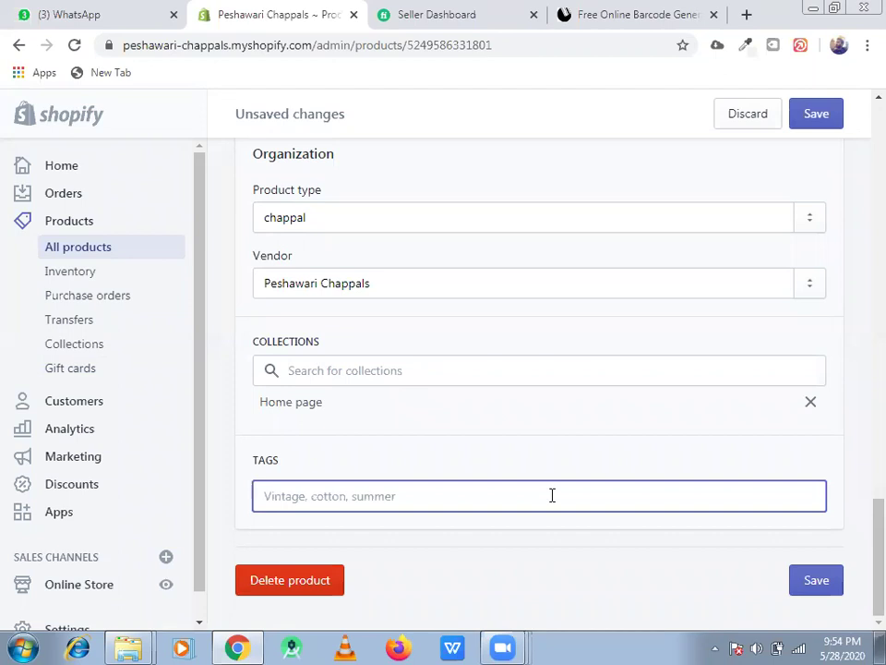
{"action": "type", "text": "peshawari"}
{"action": "key", "text": "Return"}
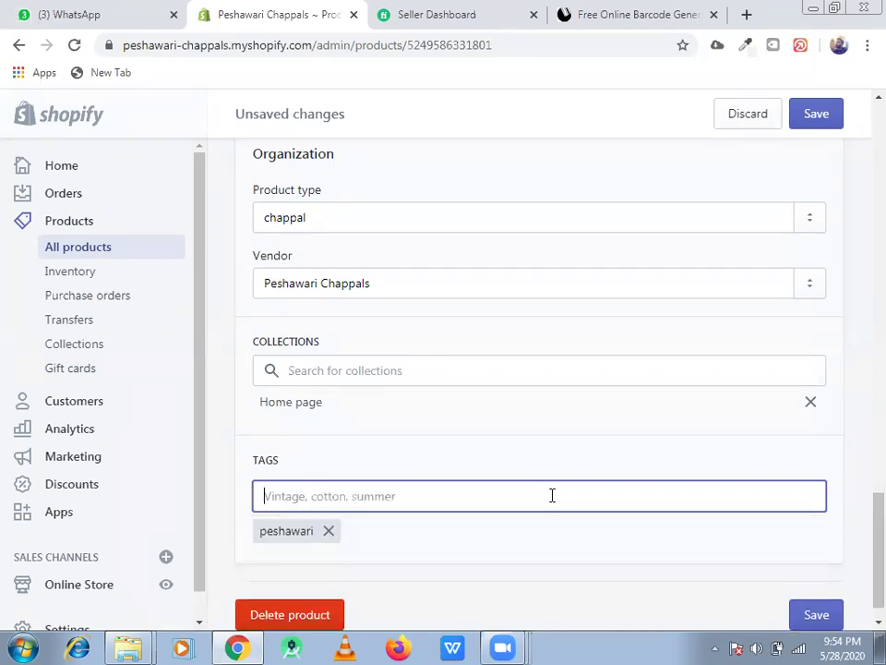
{"action": "type", "text": "chappal"}
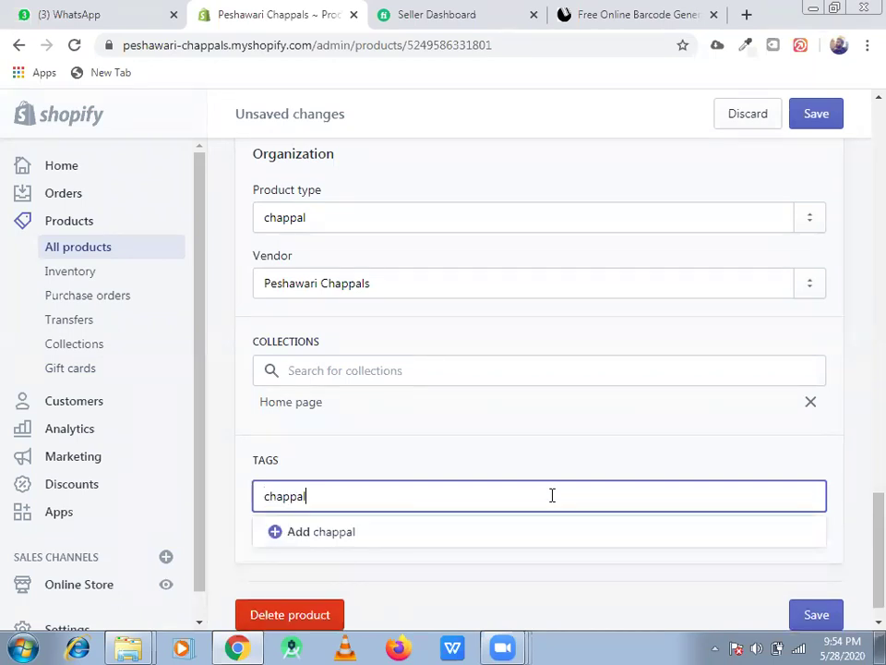
{"action": "key", "text": "Return"}
{"action": "type", "text": "kaptaan"}
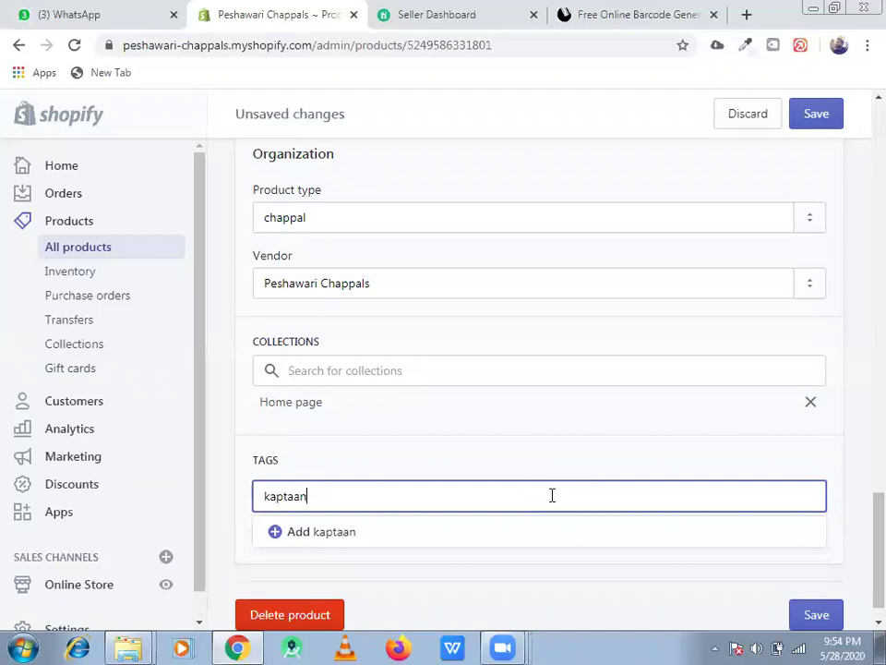
{"action": "key", "text": "Return"}
- Add the tag stylish chappal to the product and save the product
{"action": "type", "text": "ts"}
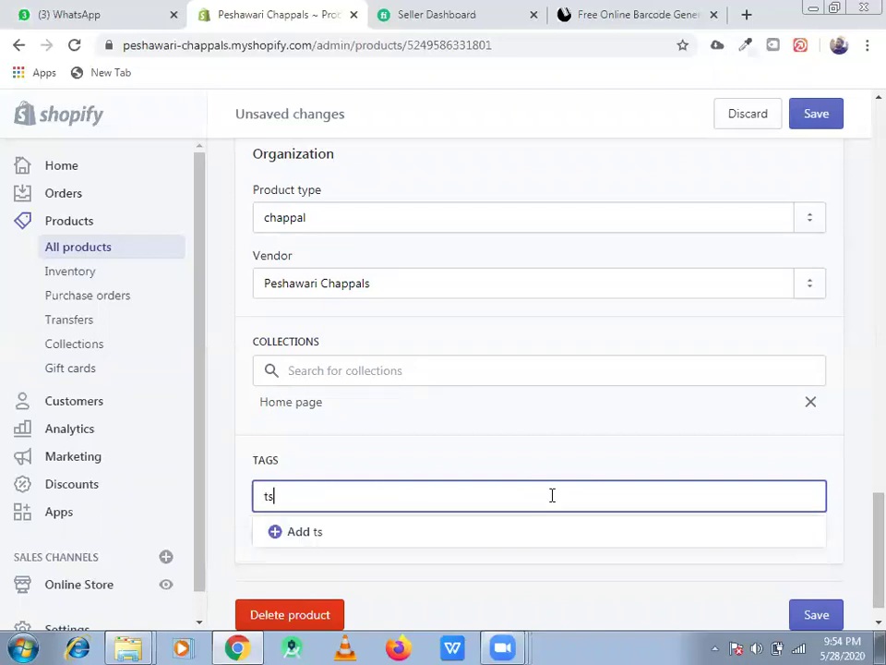
{"action": "key", "text": "BackSpace"}
{"action": "key", "text": "BackSpace"}
{"action": "type", "text": "styi"}
{"action": "type", "text": "ish "}
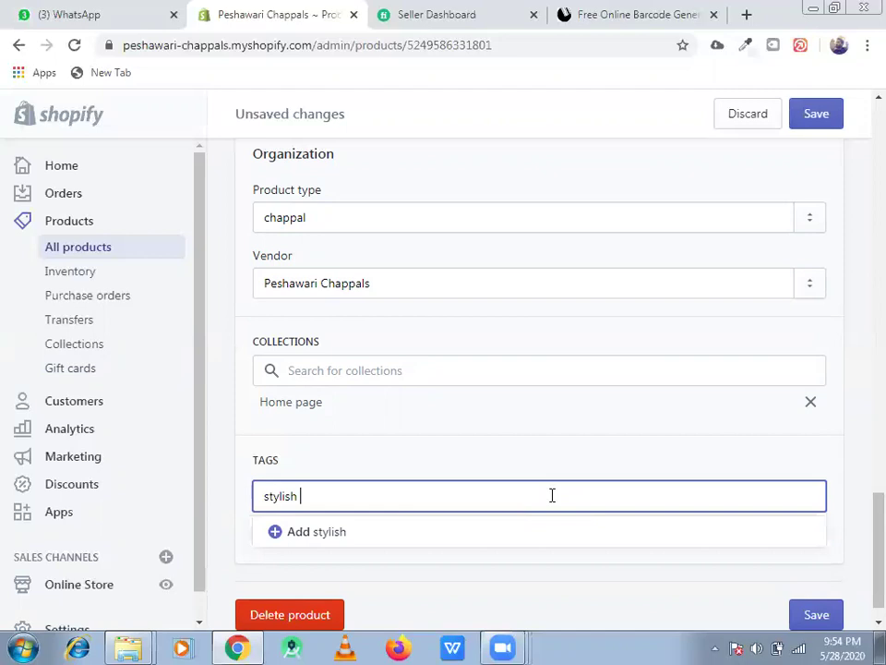
{"action": "type", "text": "chappal"}
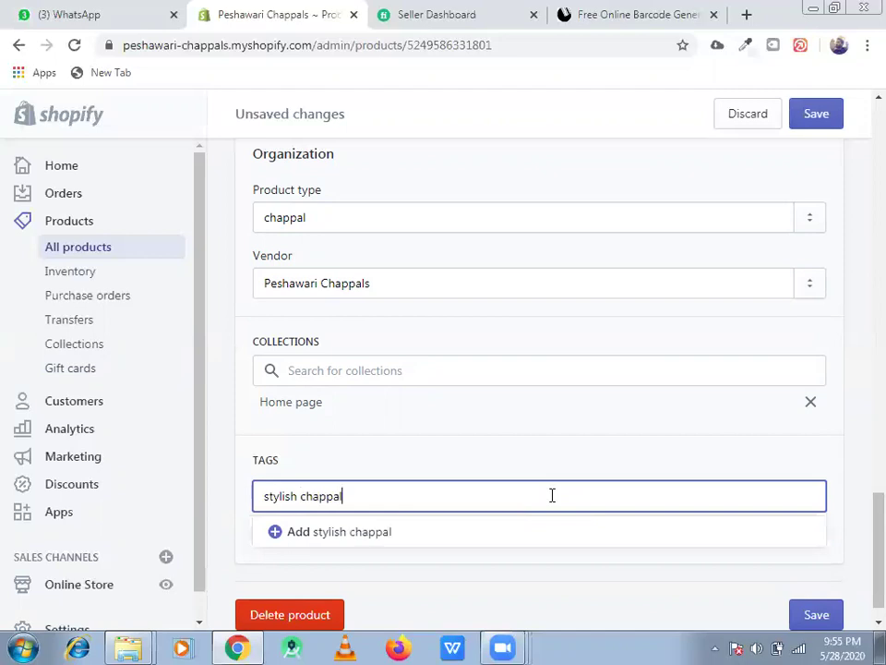
{"action": "key", "text": "Return"}
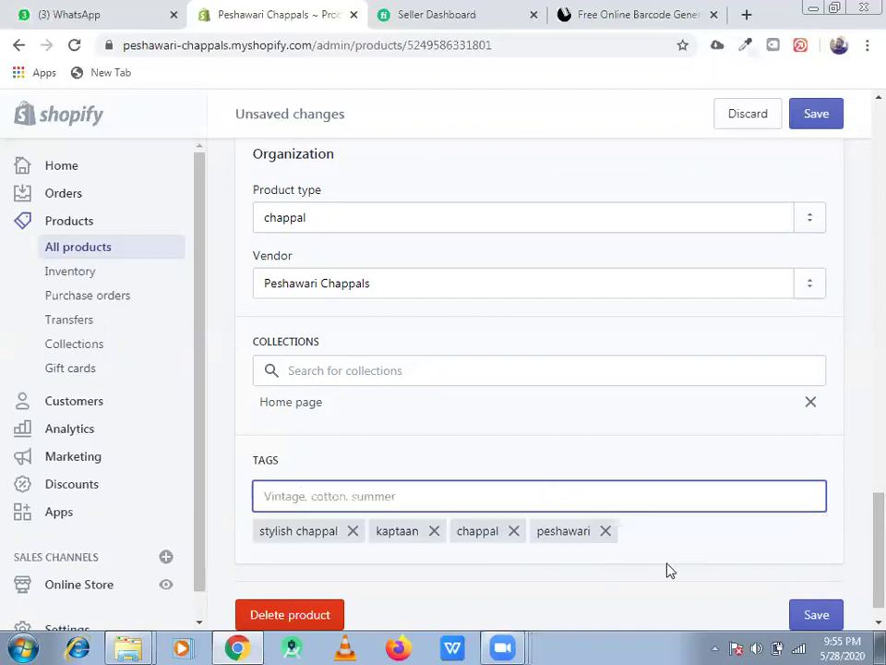
{"action": "left_click", "coordinate": [825, 615]}
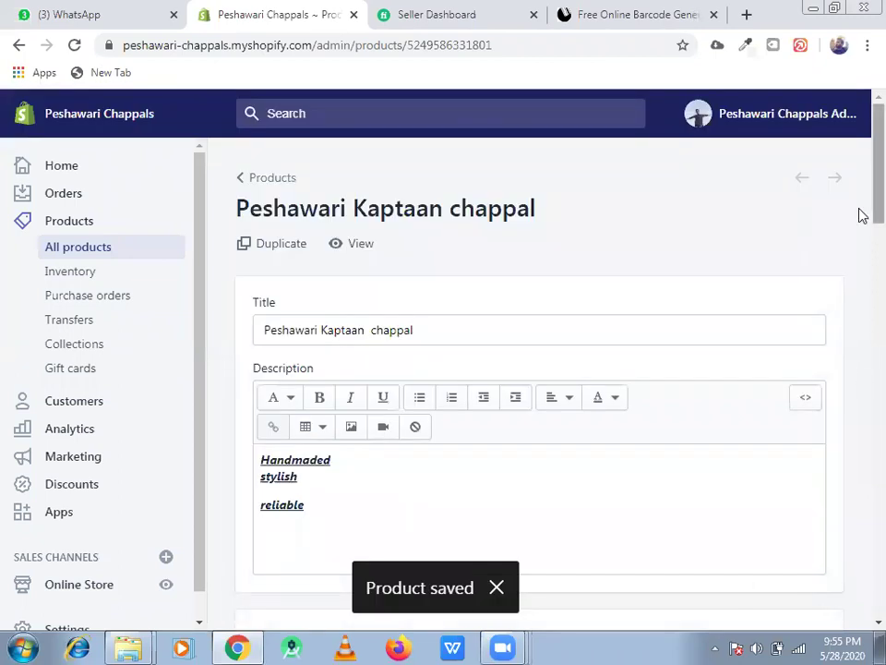
- Open the saved Peshawari Kaptaan chappal product's storefront page in a new browser tab and switch to it
{"action": "scroll", "coordinate": [860, 223], "scroll_direction": "down", "scroll_amount": 1}
{"action": "scroll", "coordinate": [353, 273], "scroll_direction": "up", "scroll_amount": 1}
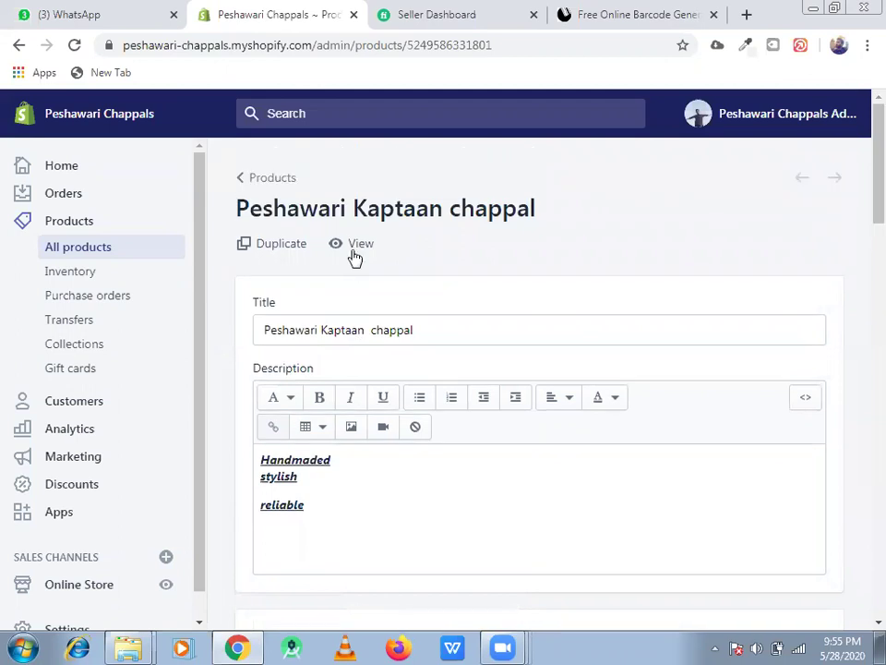
{"action": "right_click", "coordinate": [360, 245]}
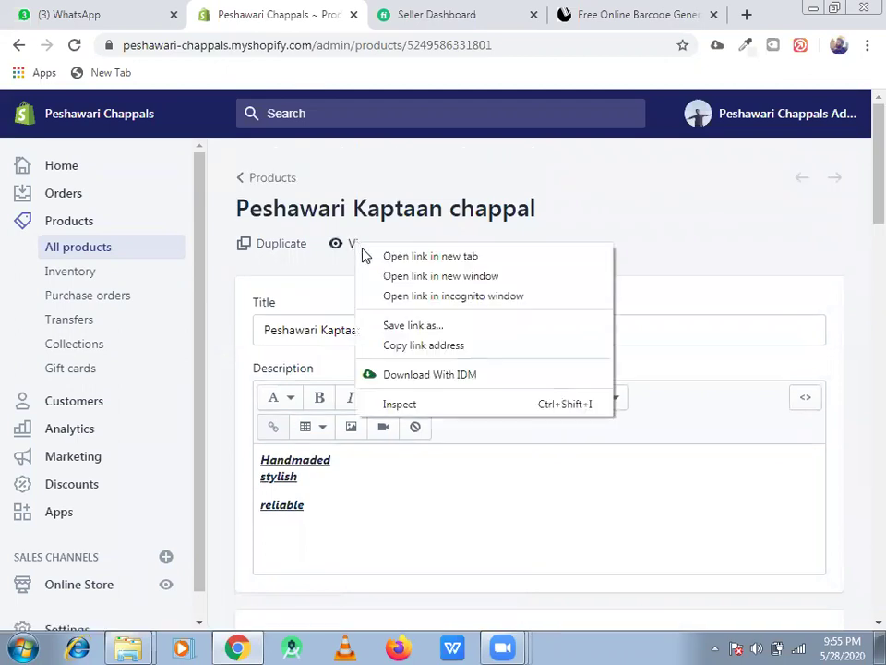
{"action": "left_click", "coordinate": [366, 256]}
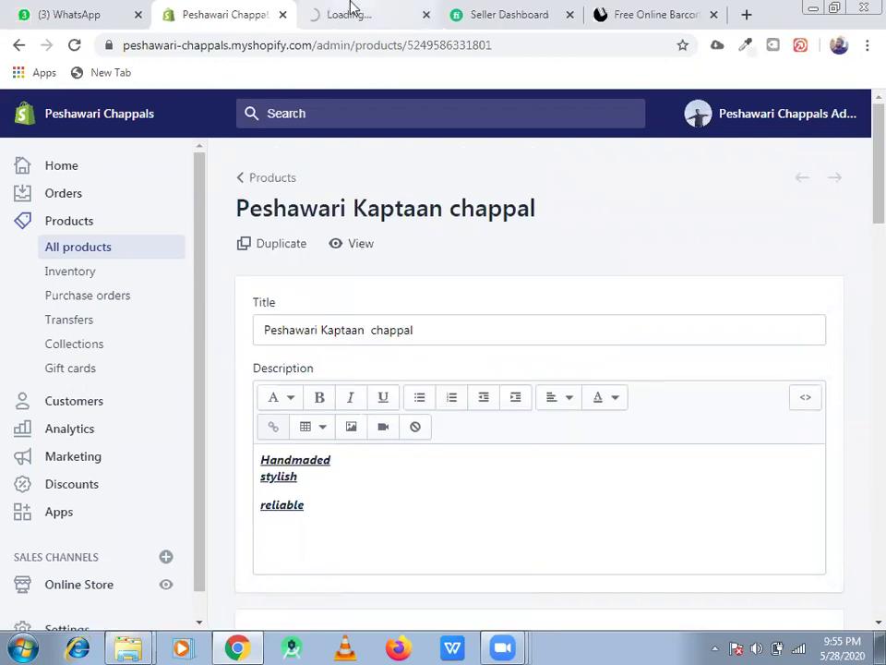
{"action": "left_click", "coordinate": [351, 6]}
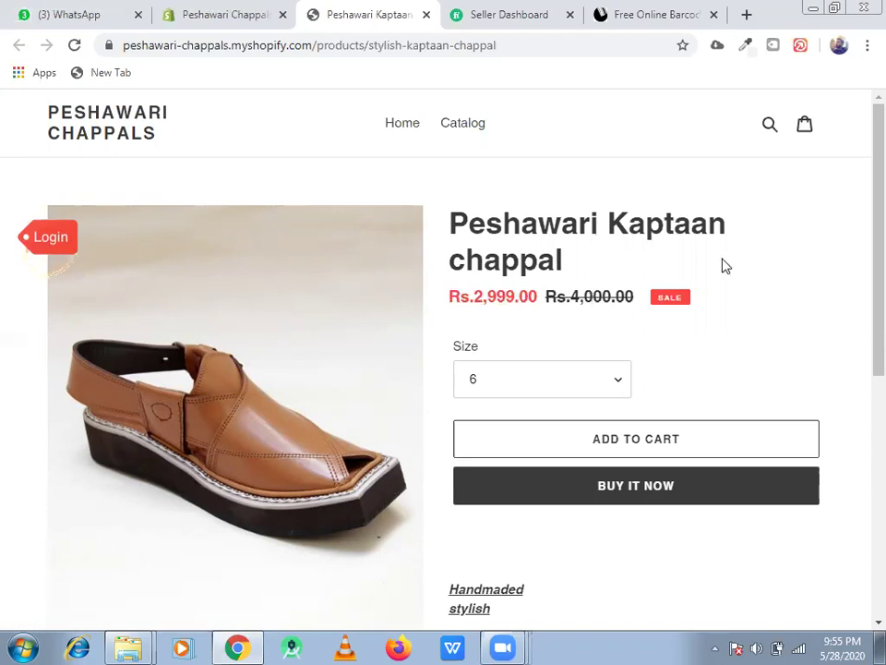
- Examine the storefront product page's prices, size choices, purchase buttons, description and sharing links
{"action": "scroll", "coordinate": [514, 348], "scroll_direction": "down", "scroll_amount": 1}
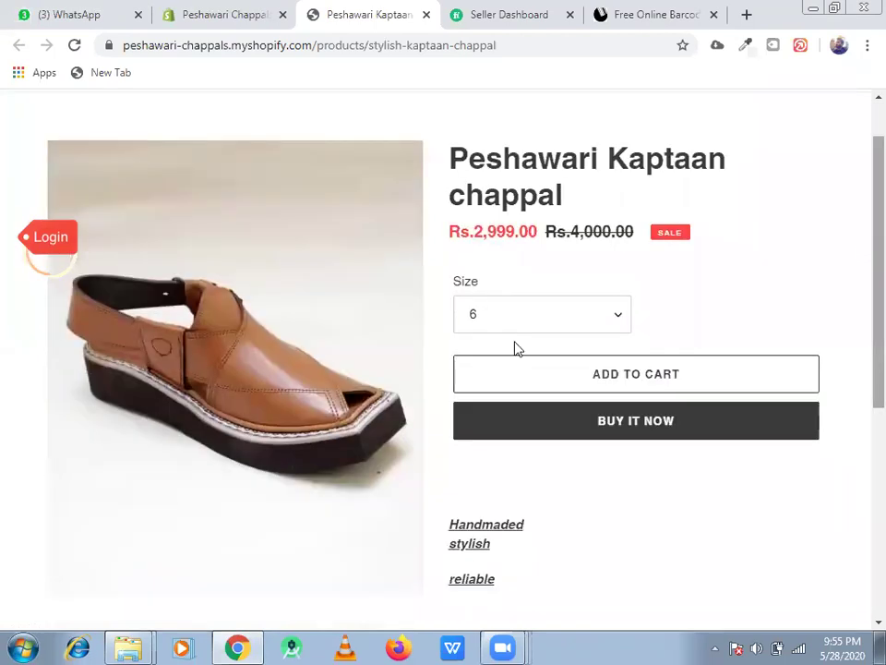
{"action": "left_click", "coordinate": [540, 314]}
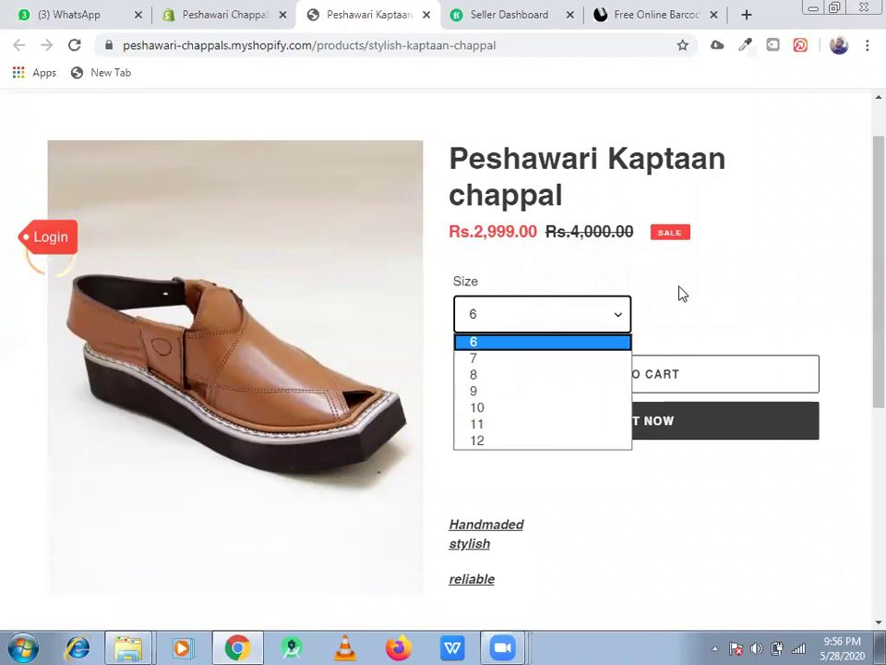
{"action": "left_click", "coordinate": [663, 395]}
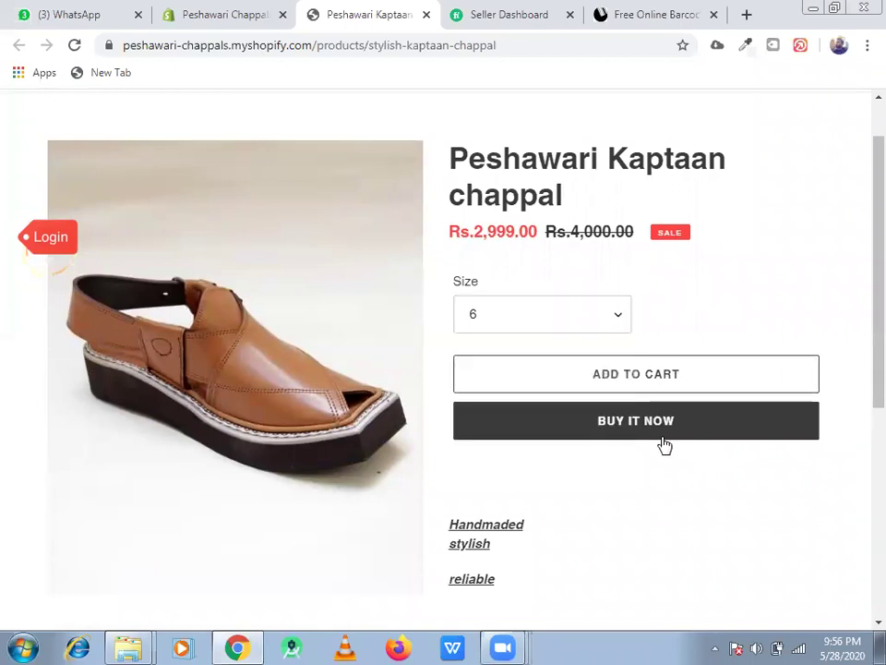
{"action": "left_click", "coordinate": [672, 432]}
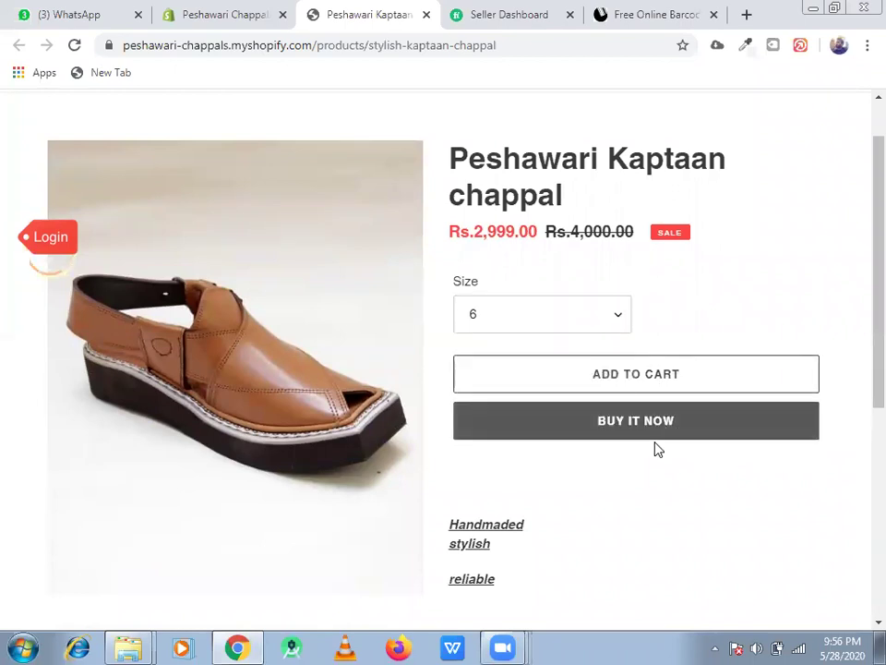
{"action": "scroll", "coordinate": [860, 119], "scroll_direction": "up", "scroll_amount": 1}
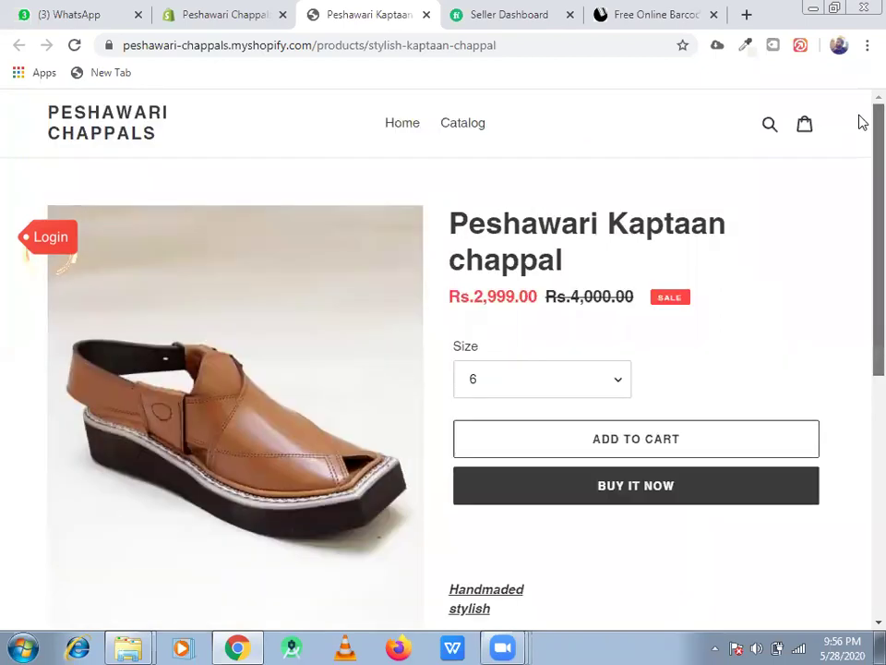
{"action": "scroll", "coordinate": [860, 249], "scroll_direction": "down", "scroll_amount": 1}
{"action": "scroll", "coordinate": [862, 315], "scroll_direction": "down", "scroll_amount": 2}
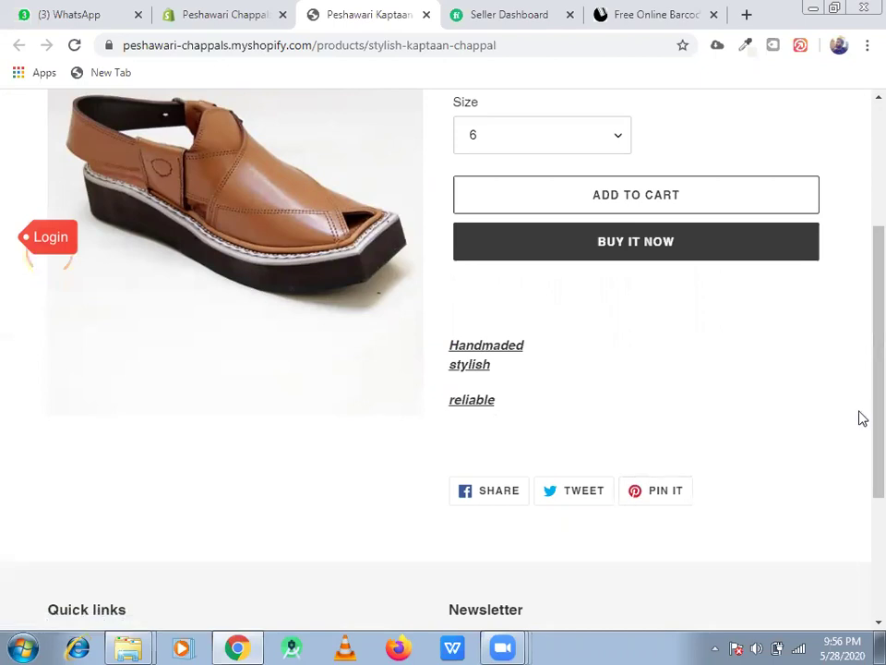
{"action": "scroll", "coordinate": [858, 296], "scroll_direction": "up", "scroll_amount": 3}
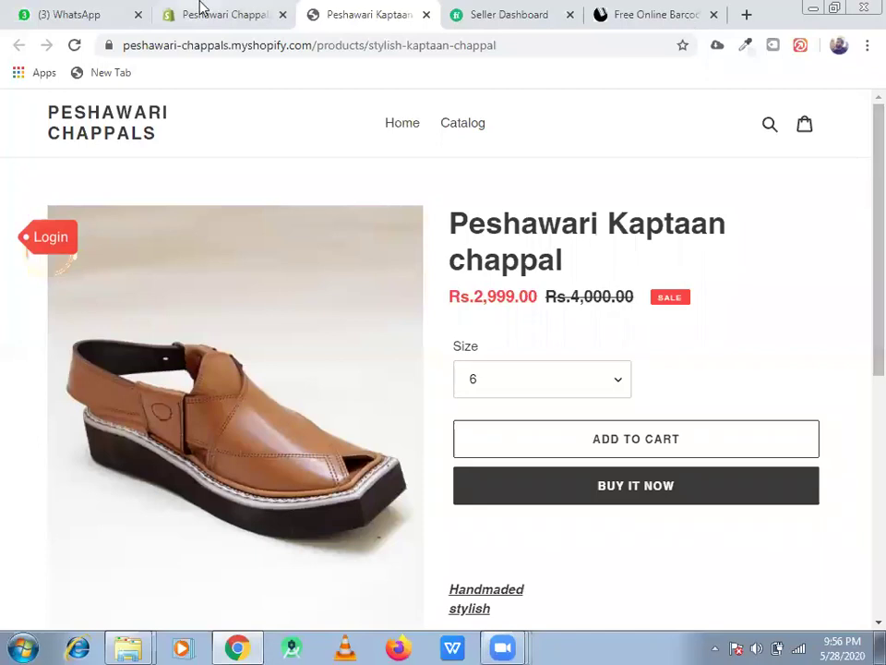
- Return to the product's admin page and bring the store's Settings entry into view
{"action": "key", "text": "ctrl+shift+Tab"}
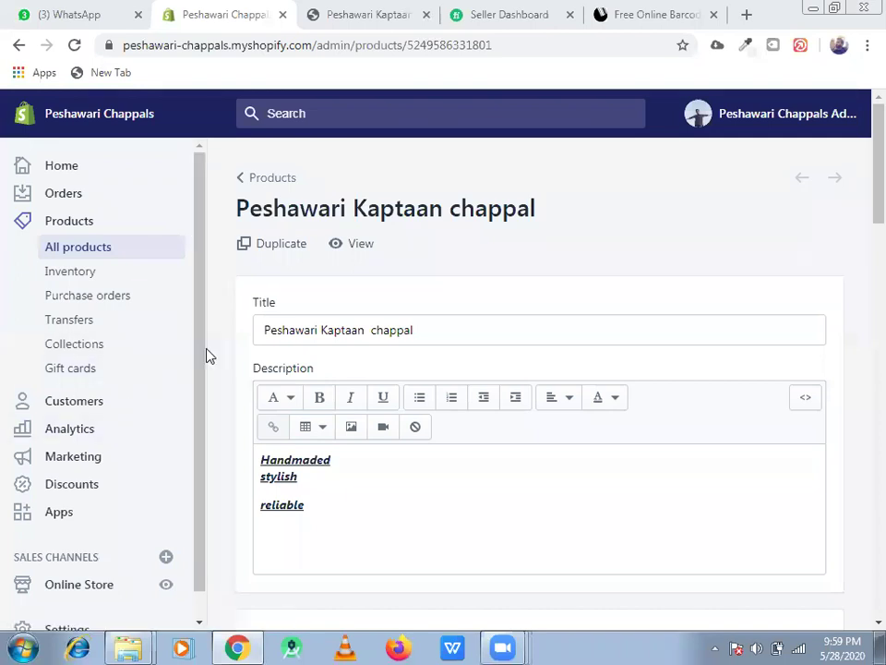
{"action": "left_click_drag", "start_coordinate": [200, 395], "coordinate": [199, 397]}
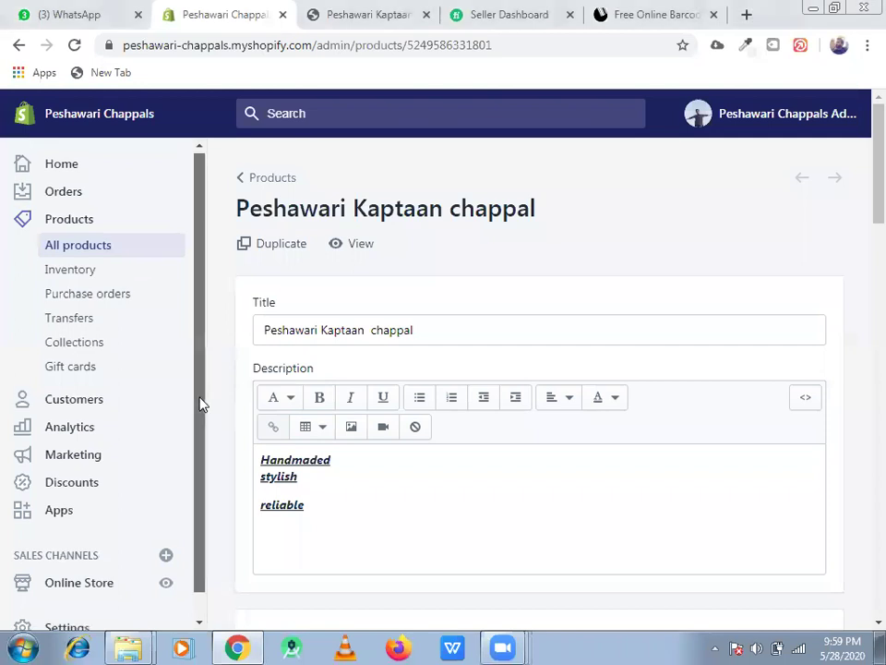
{"action": "scroll", "coordinate": [201, 404], "scroll_direction": "down", "scroll_amount": 1}
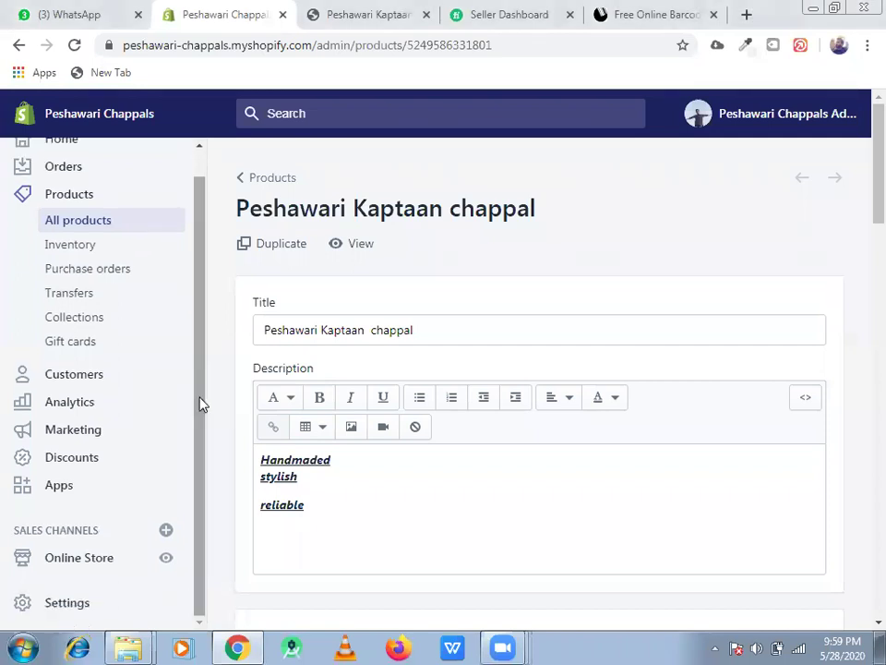